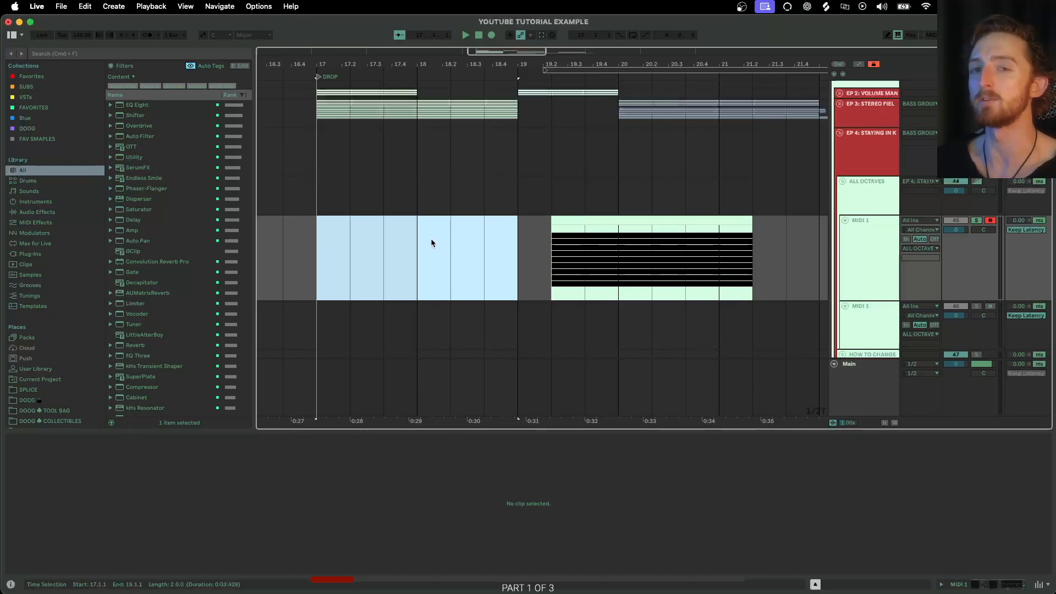
Create an empty two-bar MIDI clip on the MIDI 1 track, spanning bar 17 to bar 19.
click(864, 250)
click(316, 252)
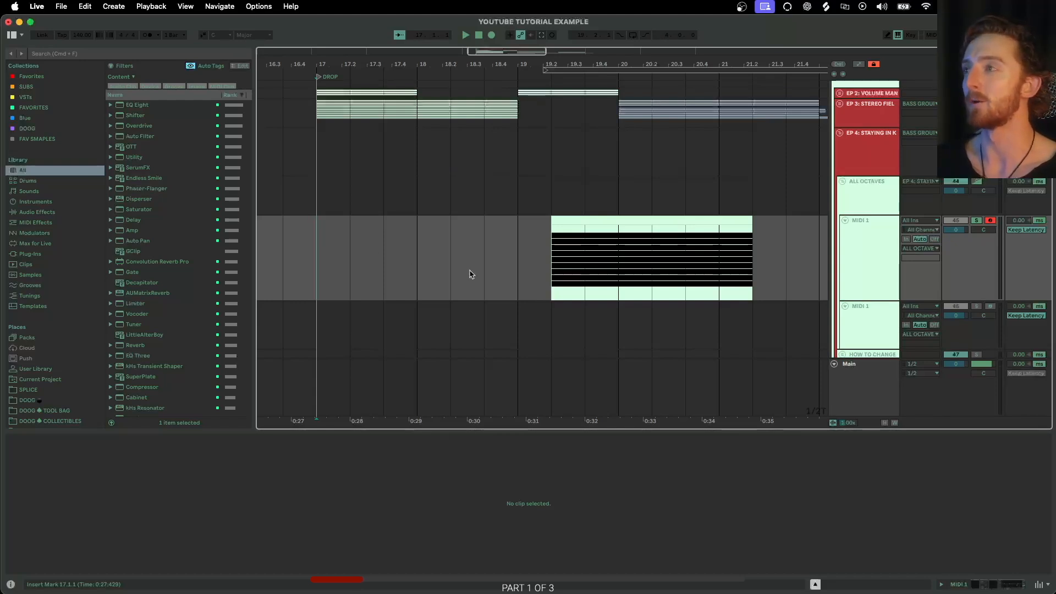
click(854, 257)
scroll(859, 249, up, 2)
scroll(857, 255, down, 3)
drag(316, 242, 514, 245)
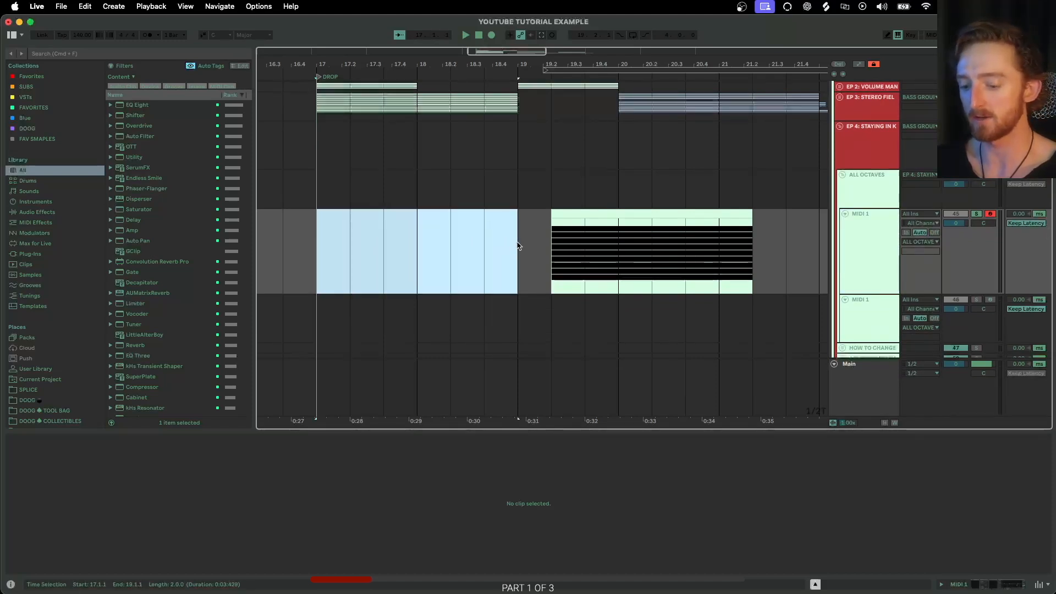
key(super+shift+m)
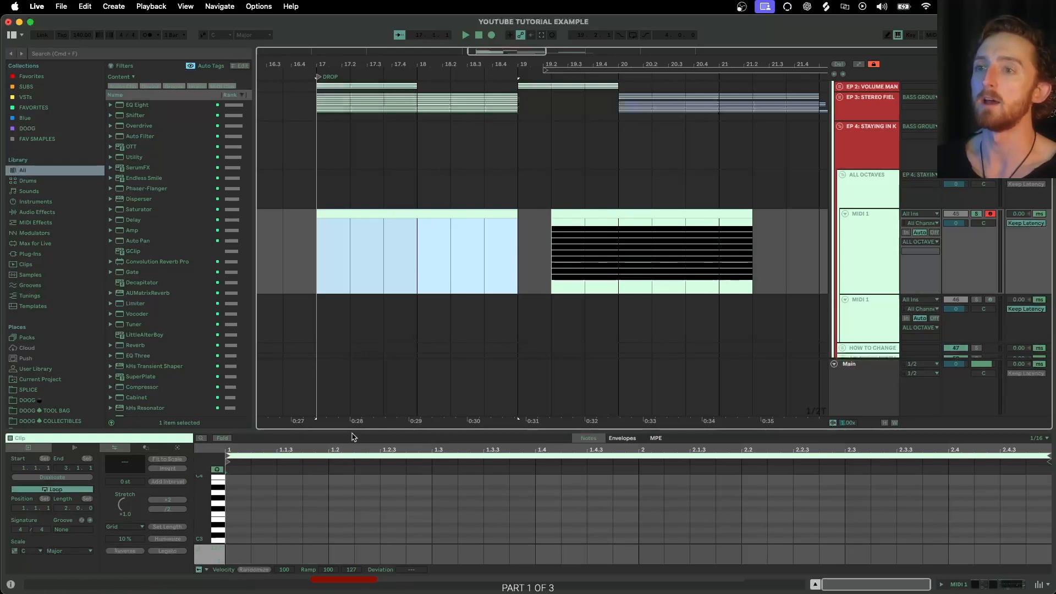
Enlarge the new clip's note editor and show the full keyboard range for playing notes from the computer keyboard.
drag(375, 429, 373, 85)
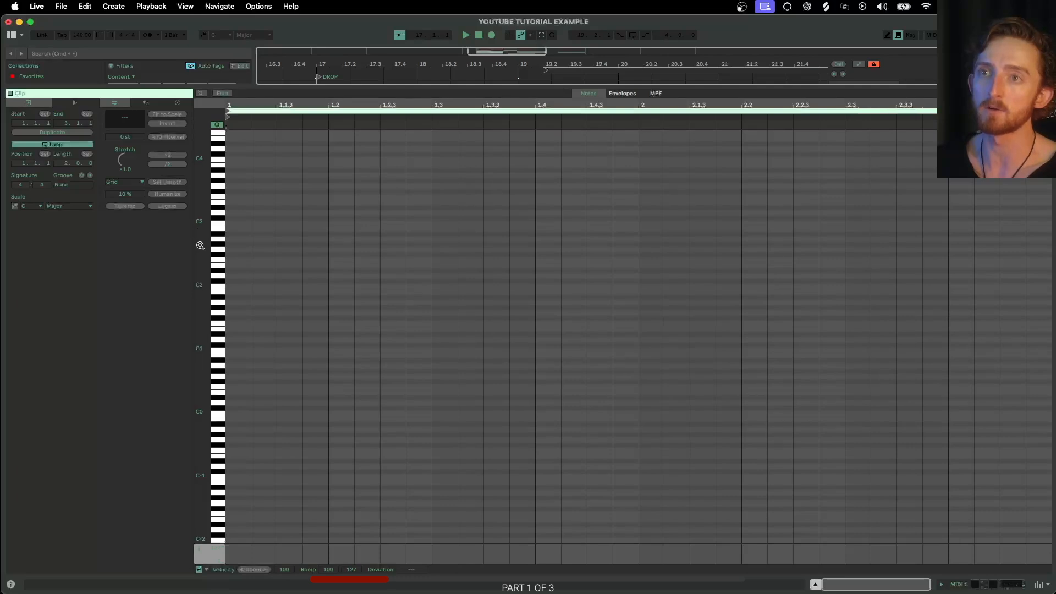
mouse_move(199, 312)
mouse_down()
mouse_move(217, 311)
mouse_move(190, 311)
mouse_up()
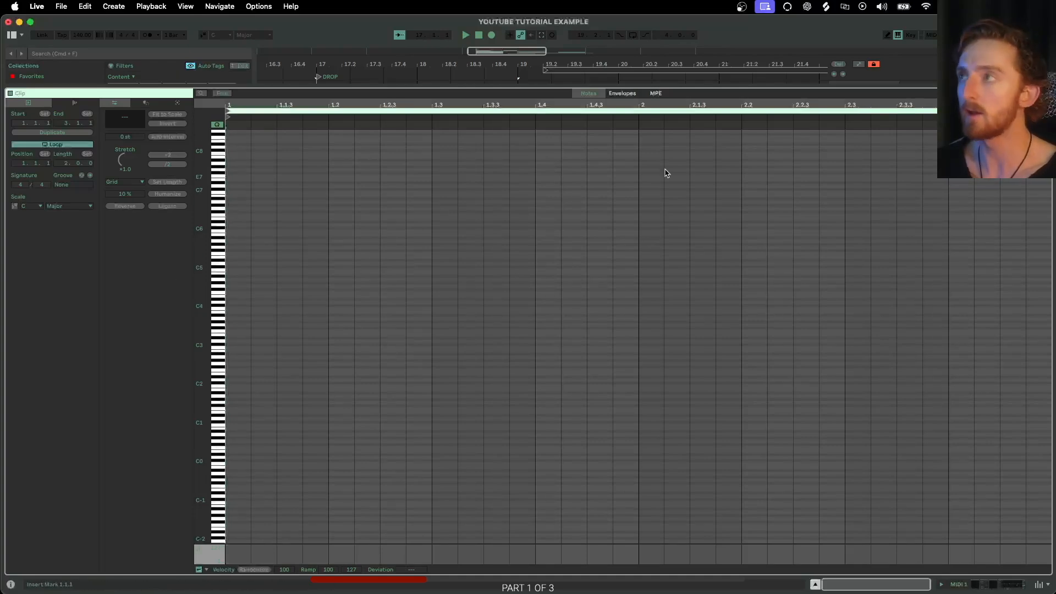
click(897, 35)
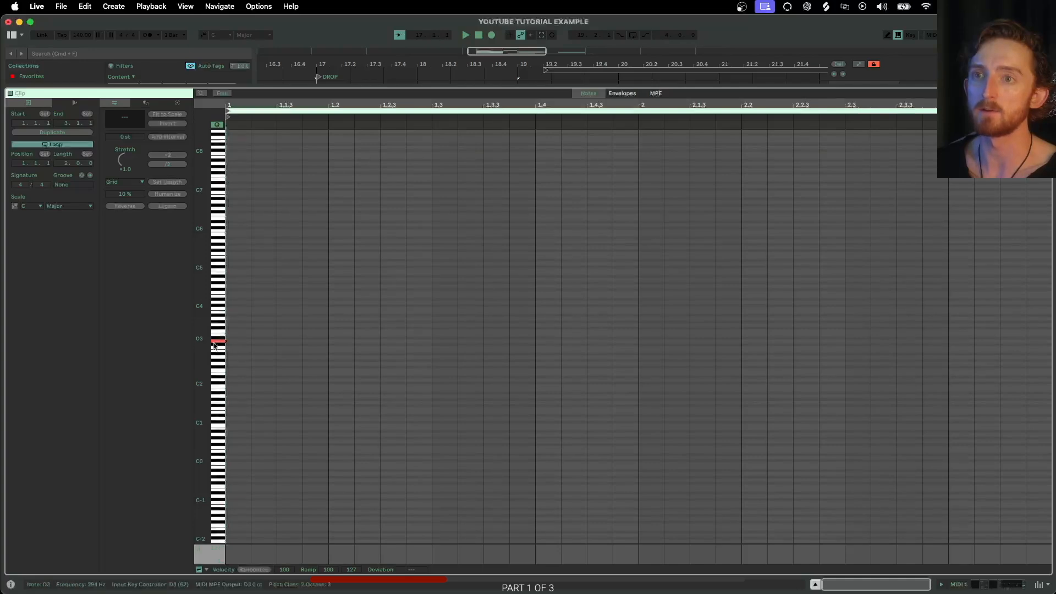
Audition the note D in descending octaves, from D3 through D2 and D1 to D0.
drag(199, 348, 211, 346)
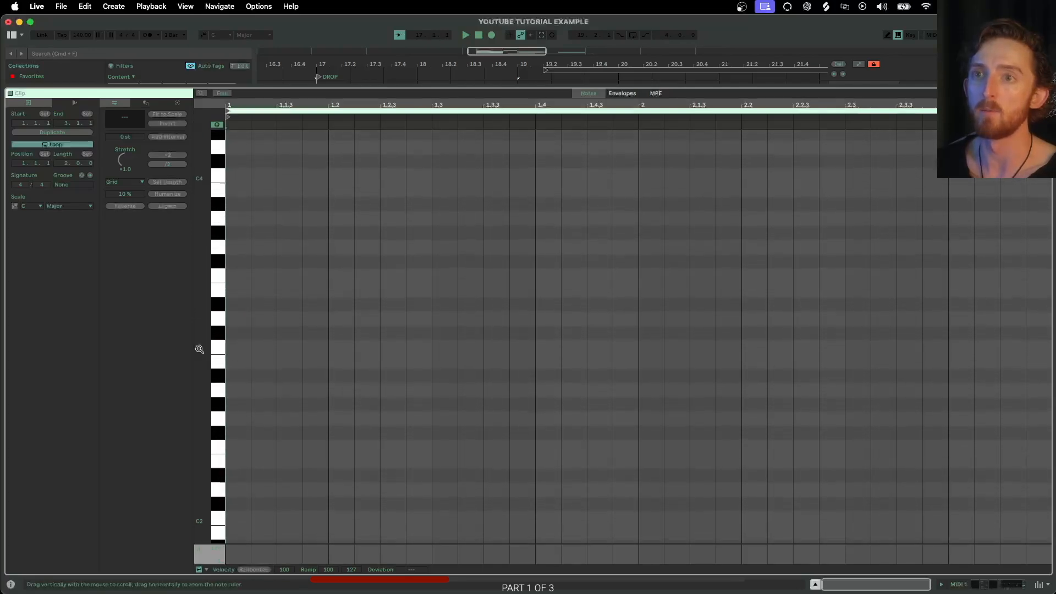
click(217, 322)
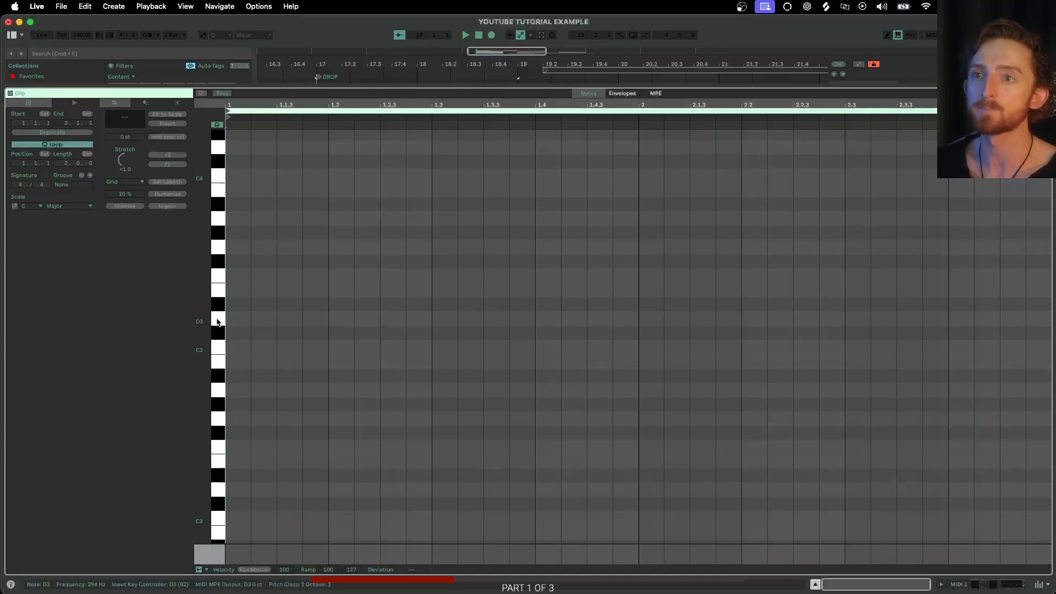
scroll(217, 319, down, 1)
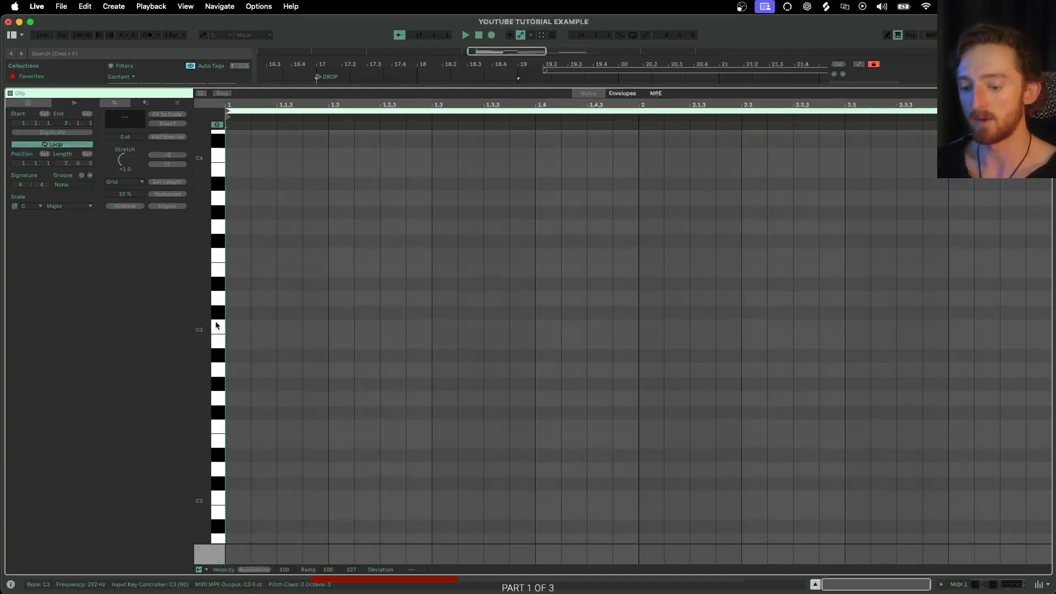
scroll(220, 369, down, 5)
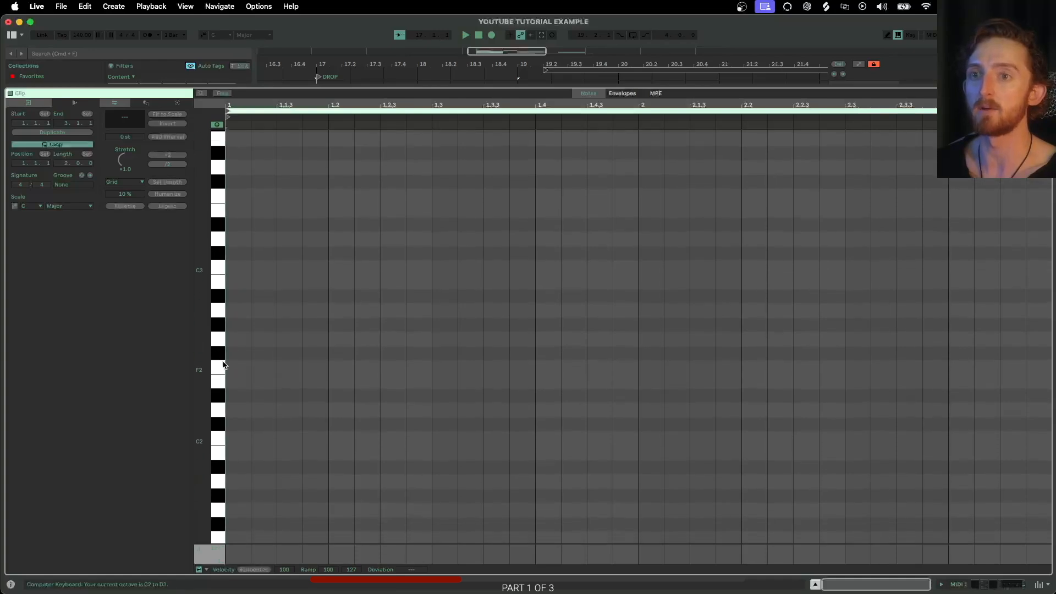
key(s)
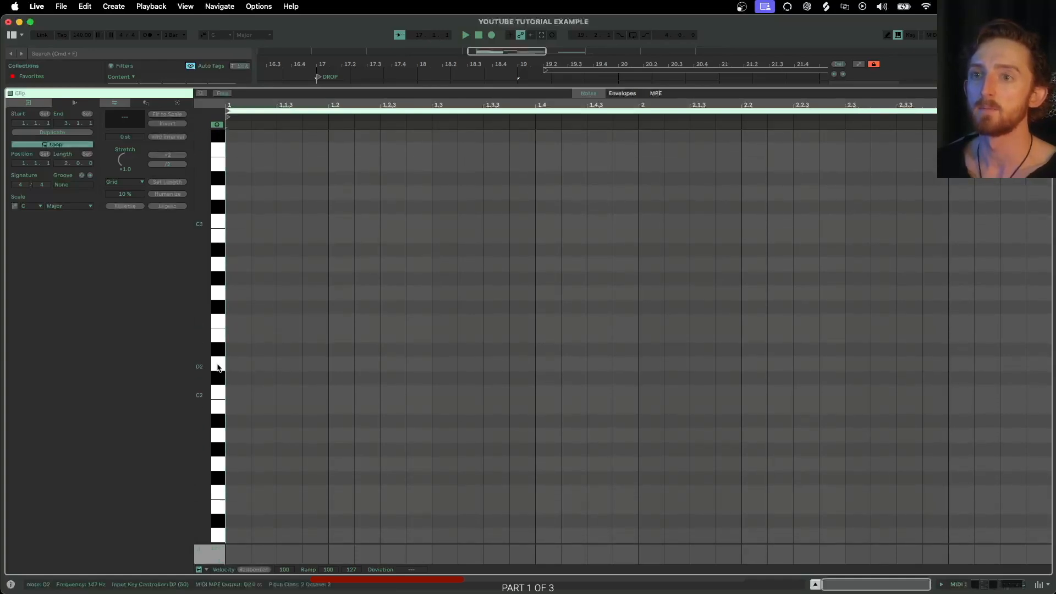
key(z)
scroll(220, 380, down, 5)
key(s)
scroll(220, 393, down, 6)
key(z)
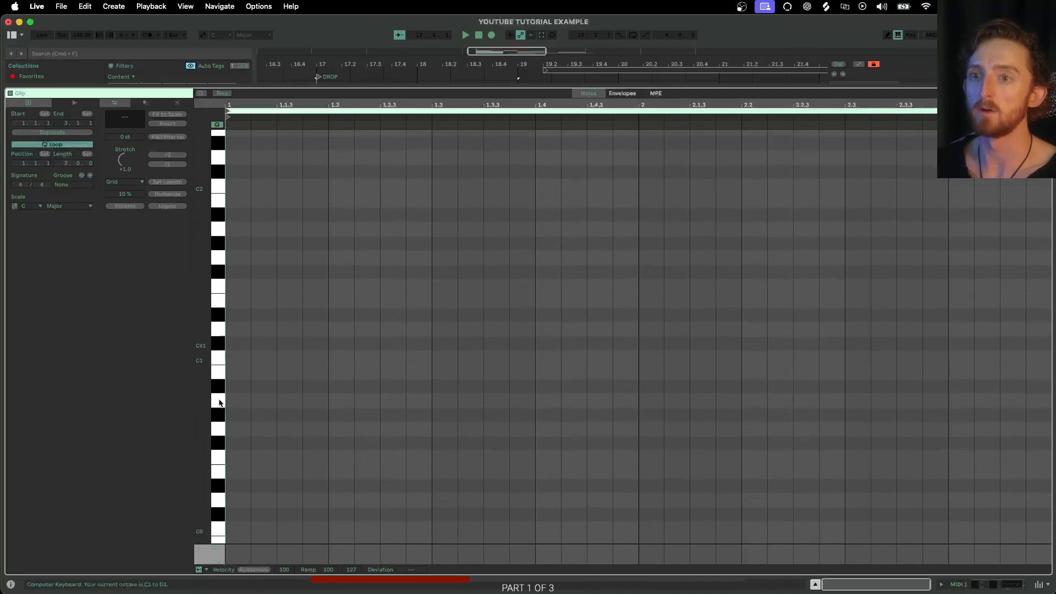
key(s)
key(s)
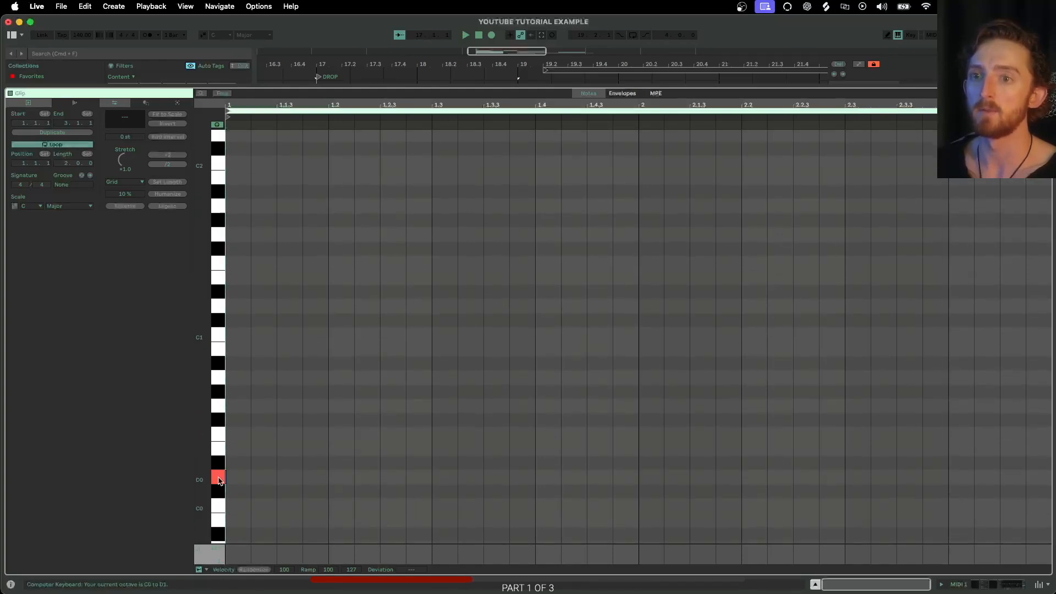
scroll(217, 440, down, 4)
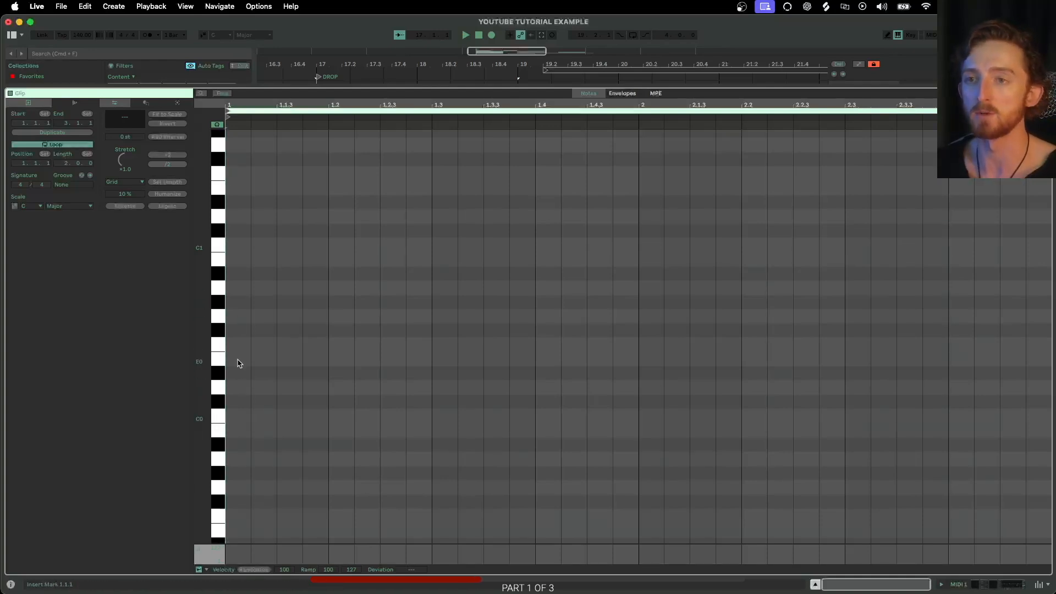
Shift the computer keyboard's octave range and audition notes in the higher octaves.
scroll(231, 378, up, 5)
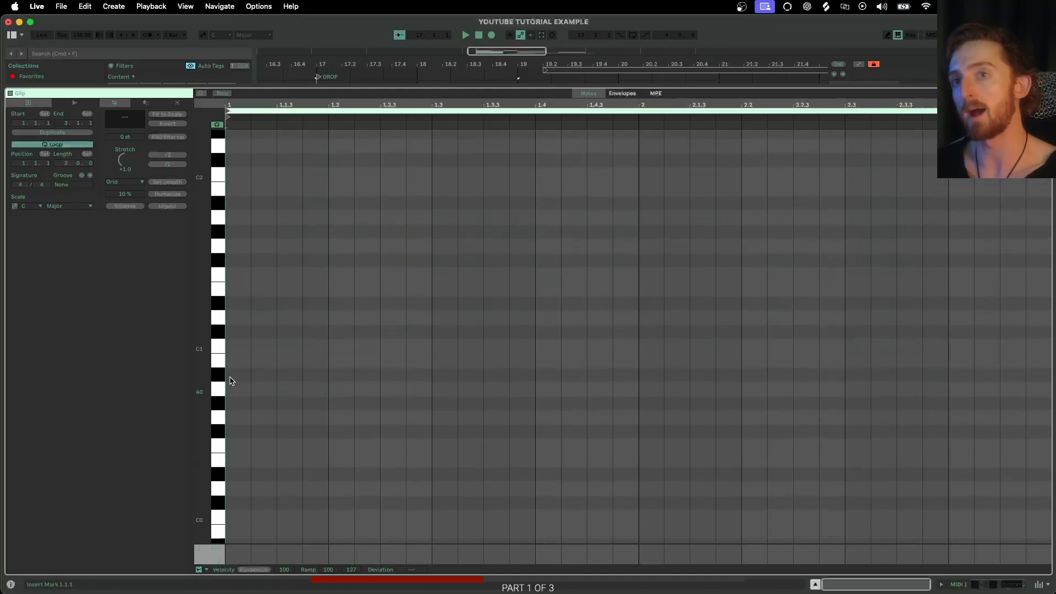
key(z)
scroll(231, 381, up, 10)
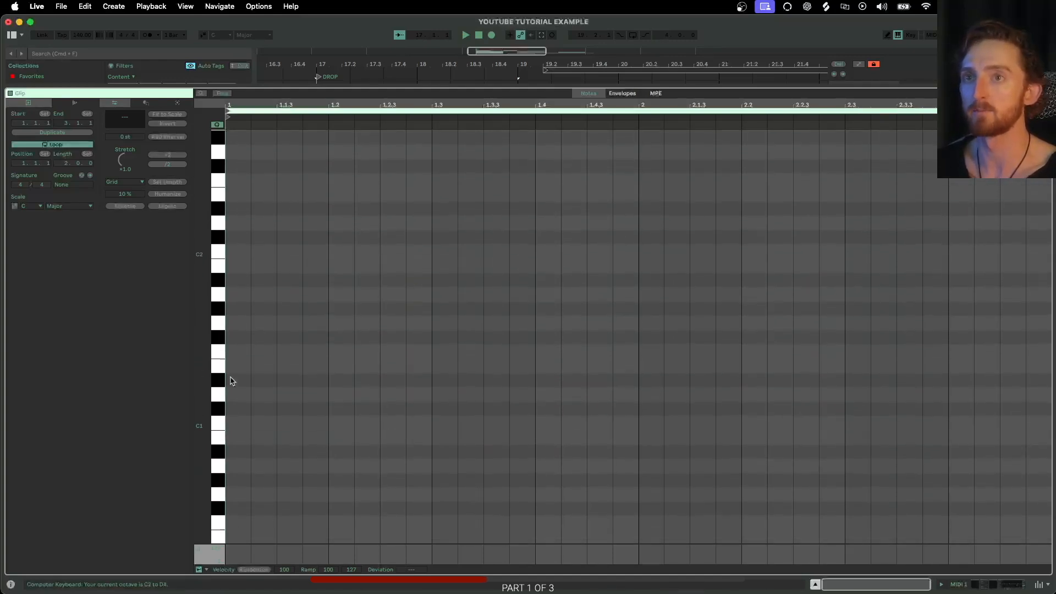
key(x)
scroll(230, 382, up, 15)
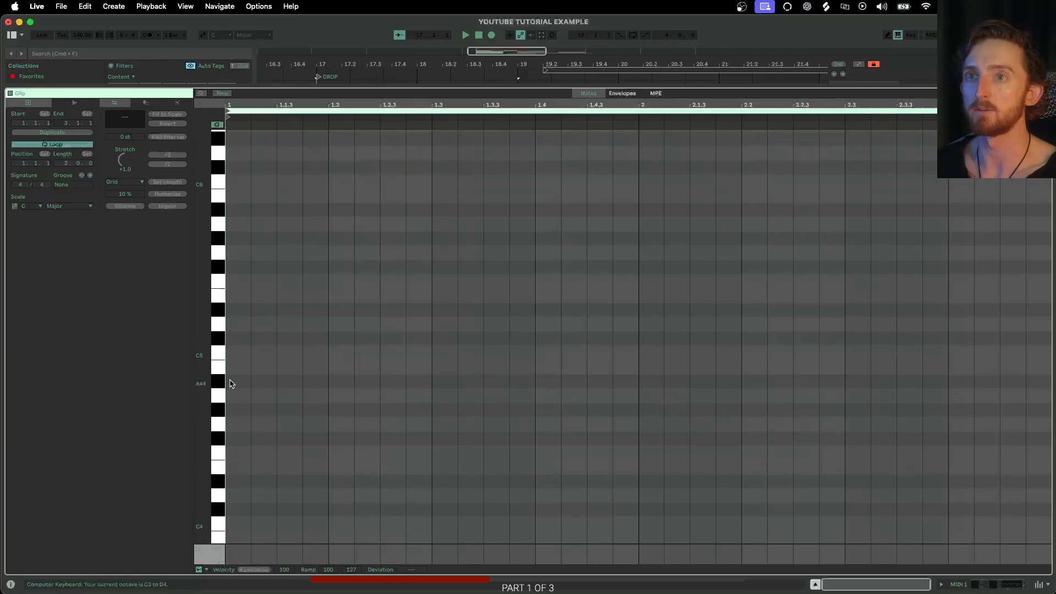
key(a)
drag(196, 362, 184, 282)
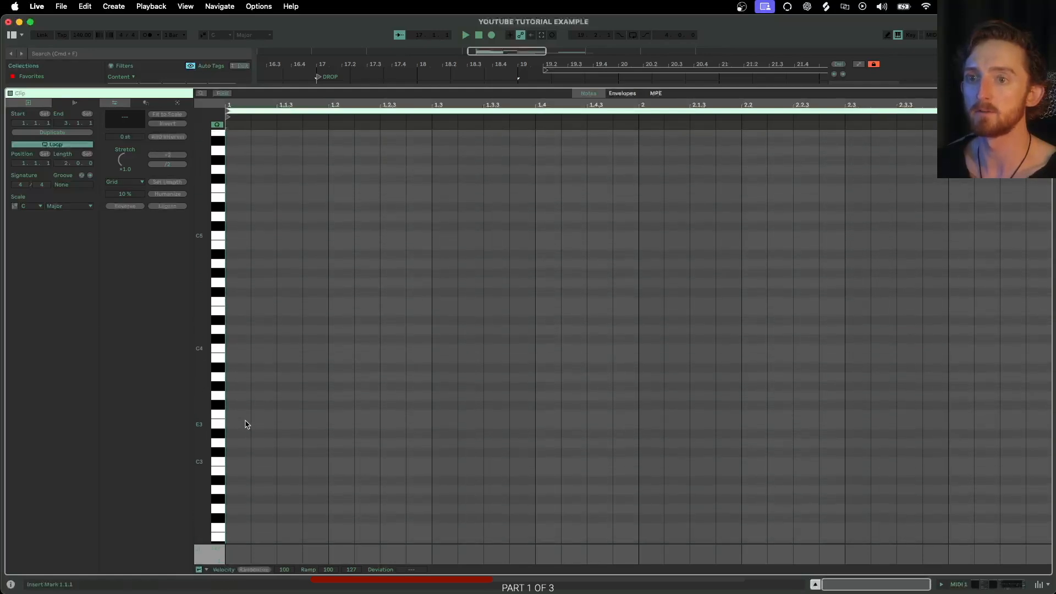
key(x)
key(s)
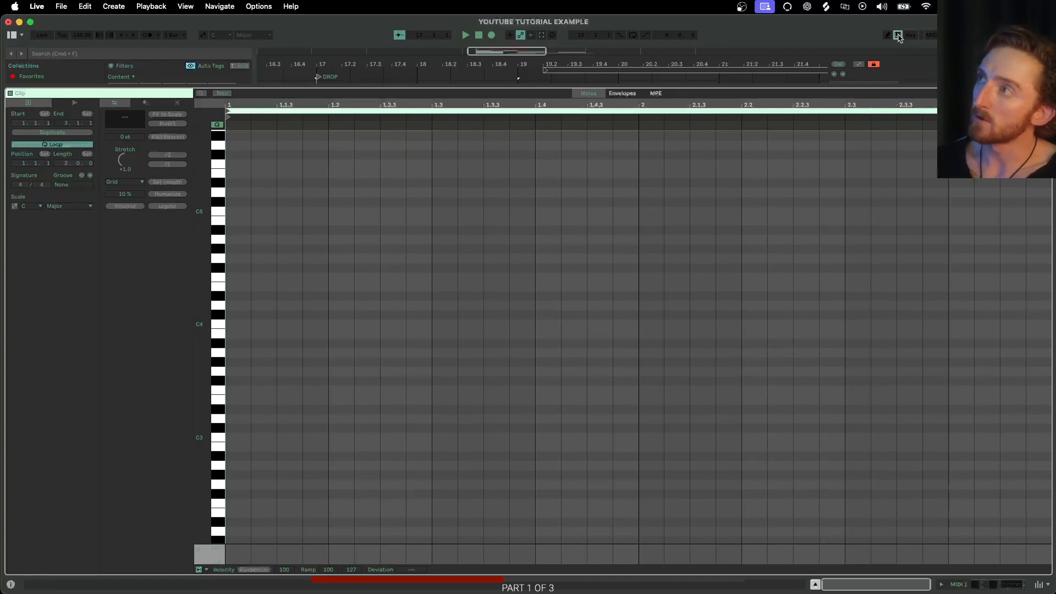
Lower the computer keyboard's octave range and audition several different notes around C3.
key(z)
key(z)
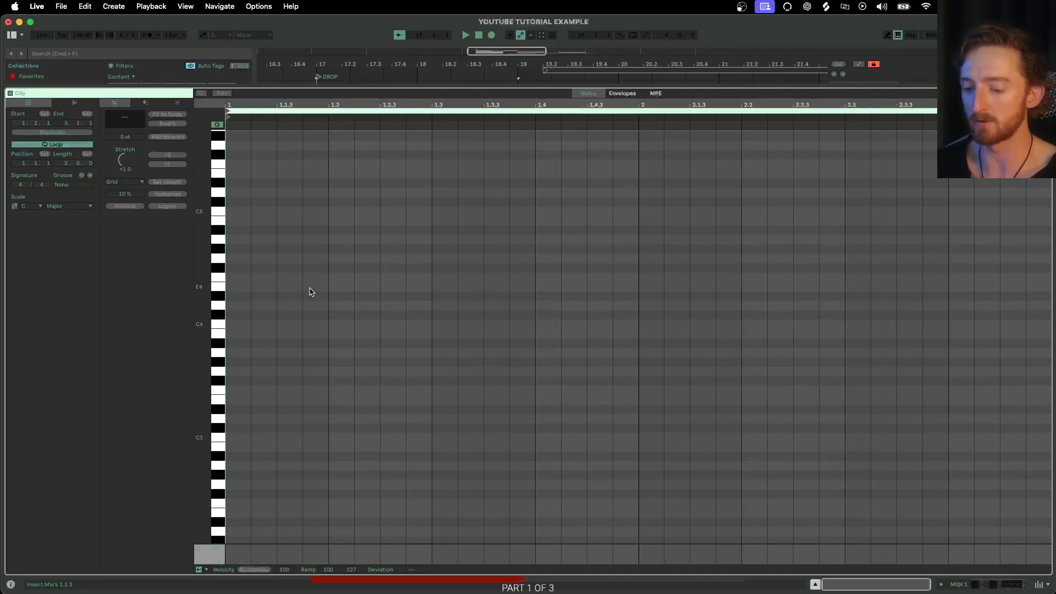
key(w)
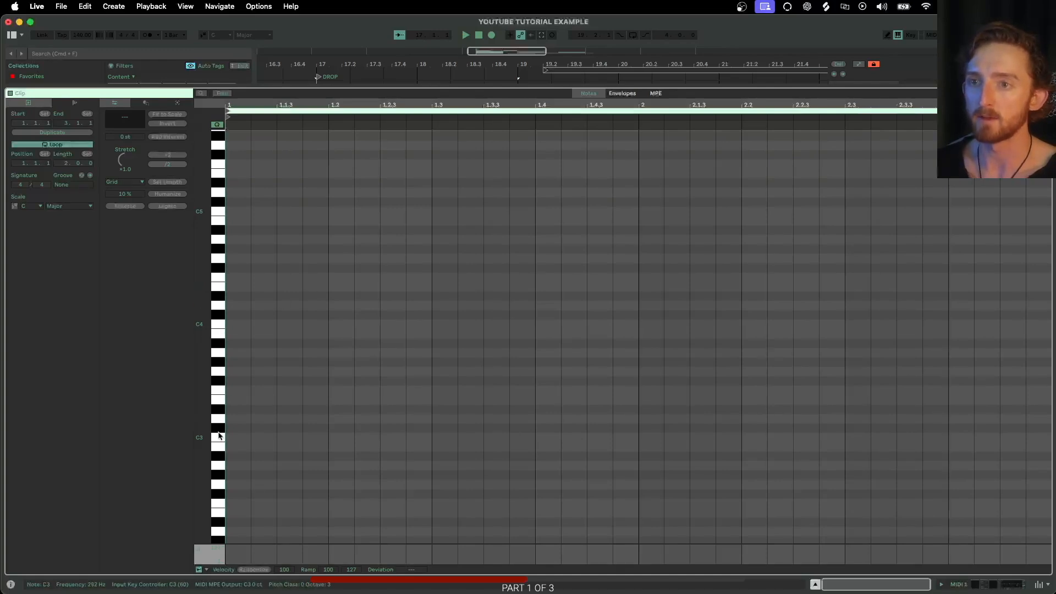
key(w)
key(t)
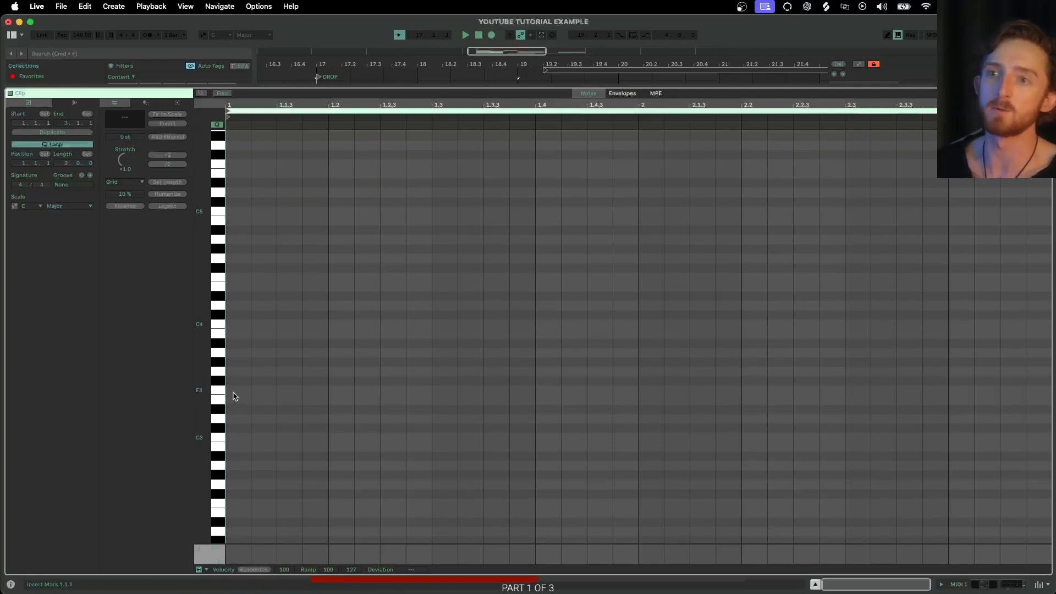
key(a)
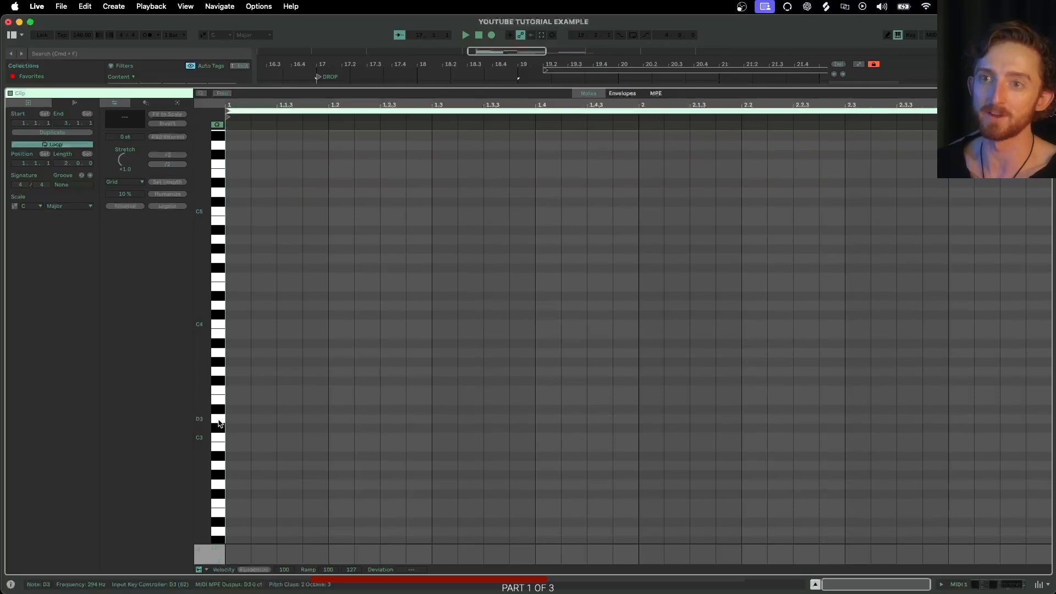
double_click(235, 419)
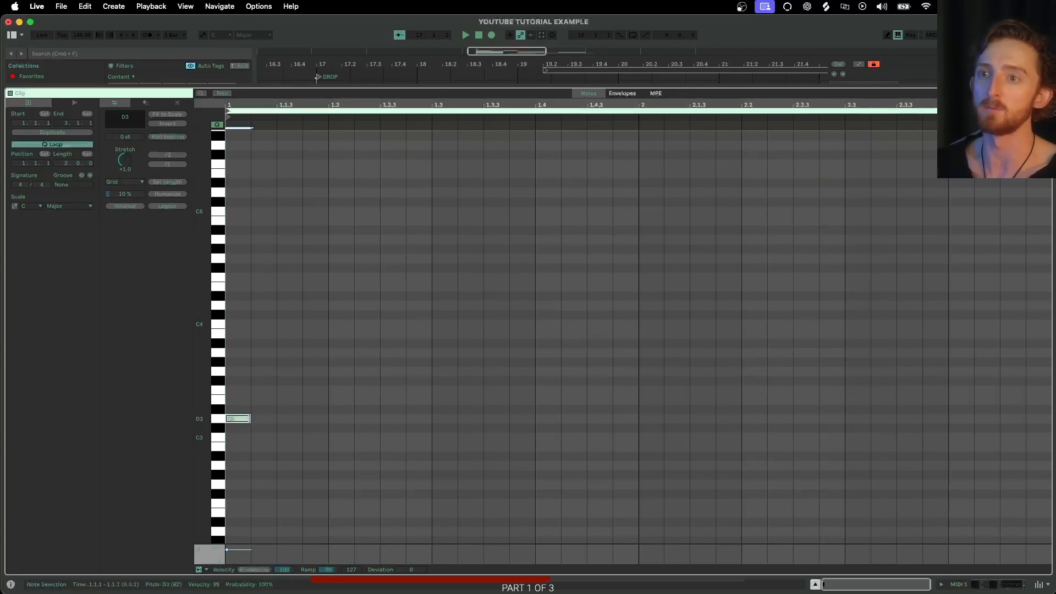
drag(250, 419, 517, 418)
double_click(385, 421)
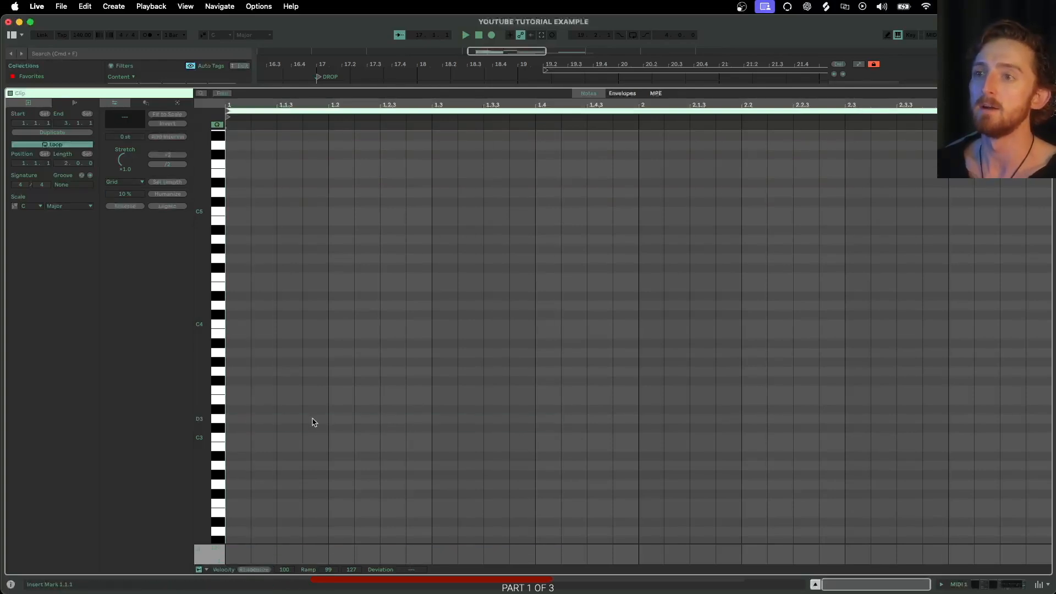
Add a D3 note at the clip's start and lengthen it to fill the full two bars.
double_click(238, 420)
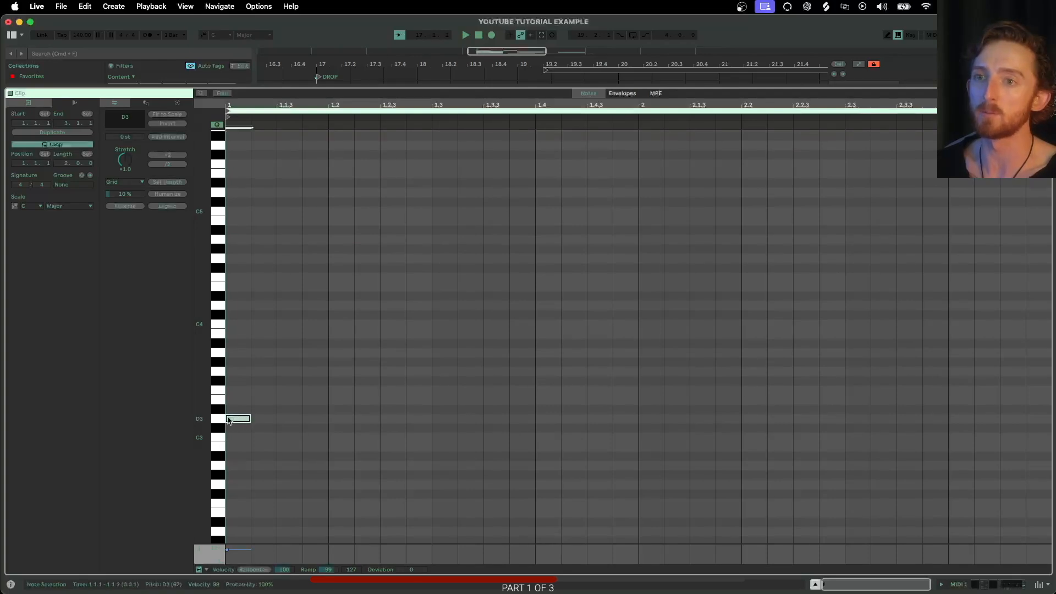
scroll(248, 419, up, 3)
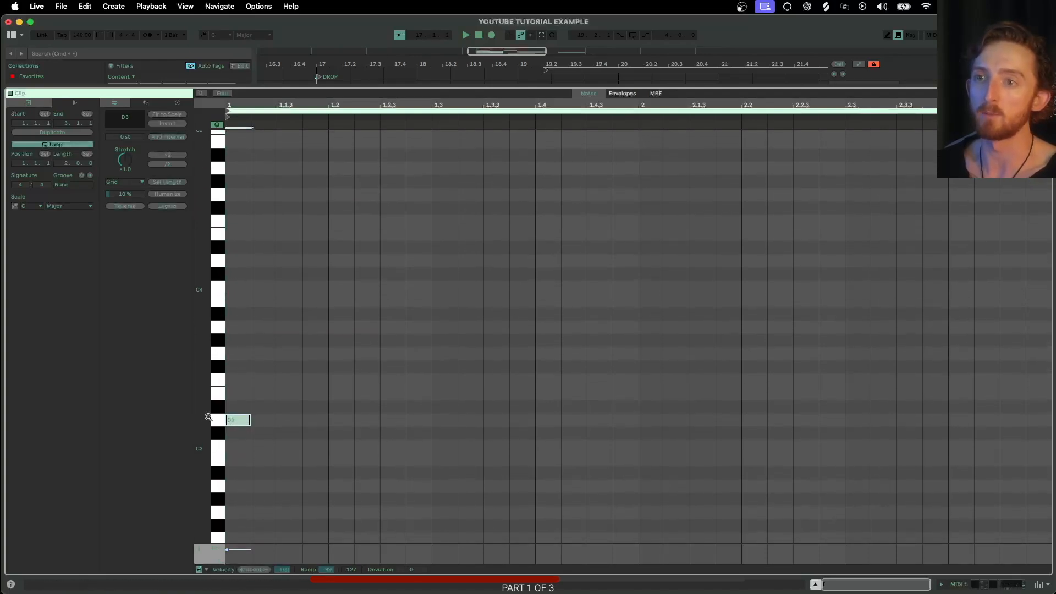
drag(249, 421, 1051, 423)
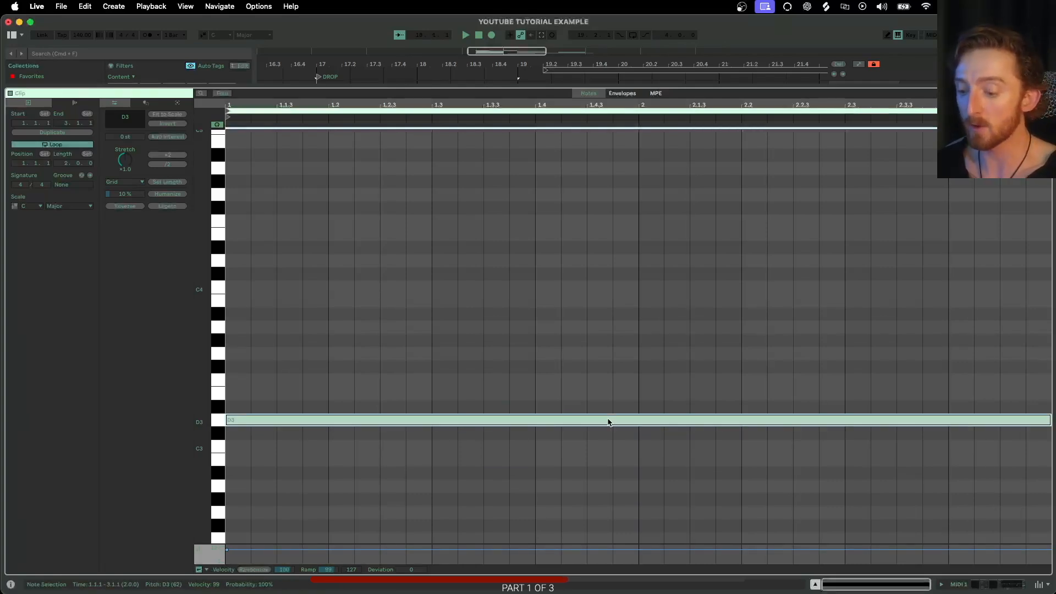
Transpose the two-bar D note through its octaves and settle it on D0.
key(shift+Down)
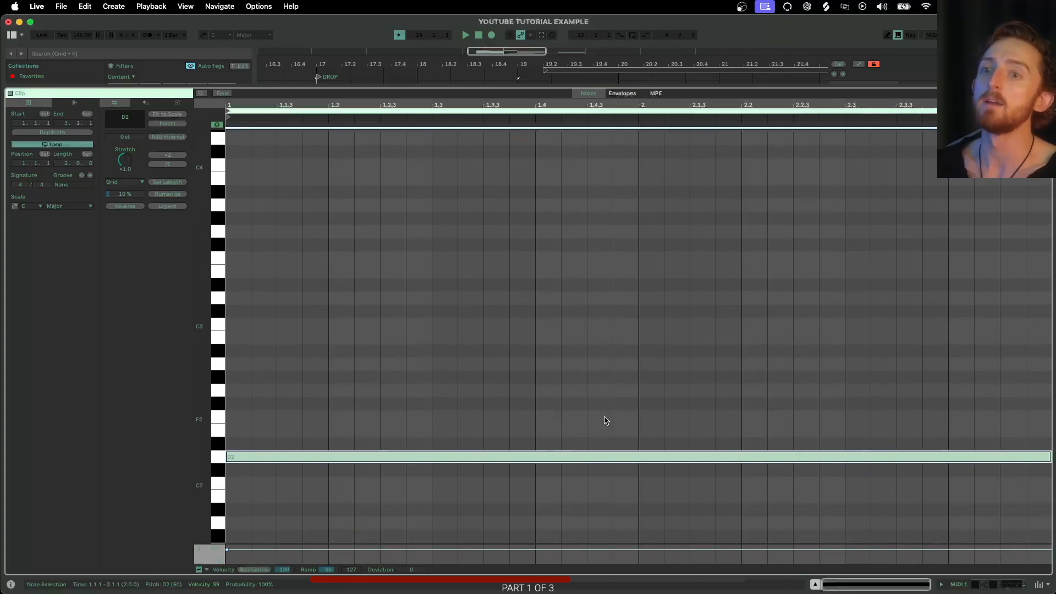
key(shift+Down)
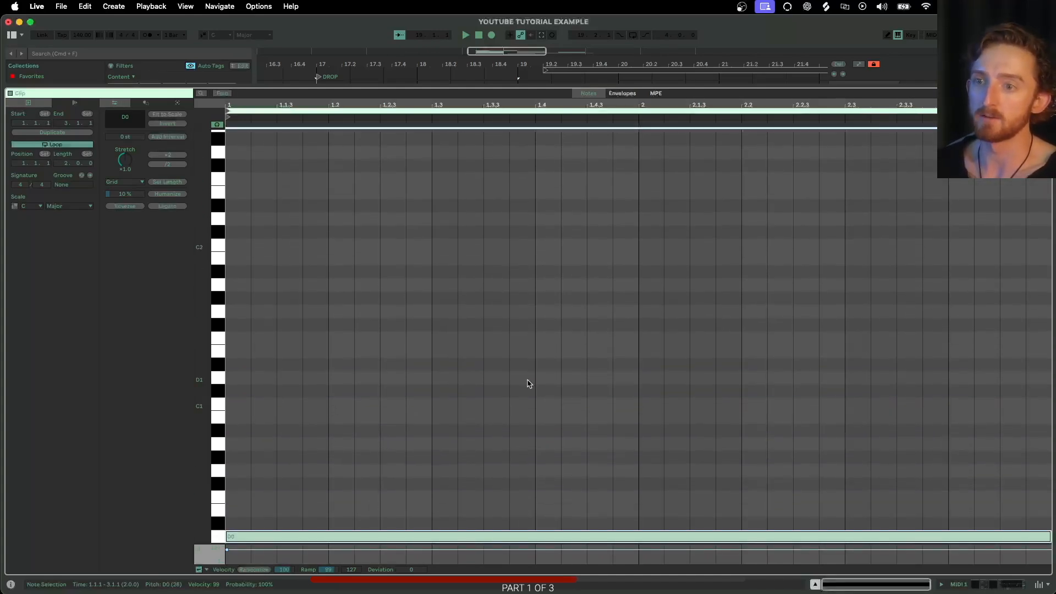
key(shift+Up)
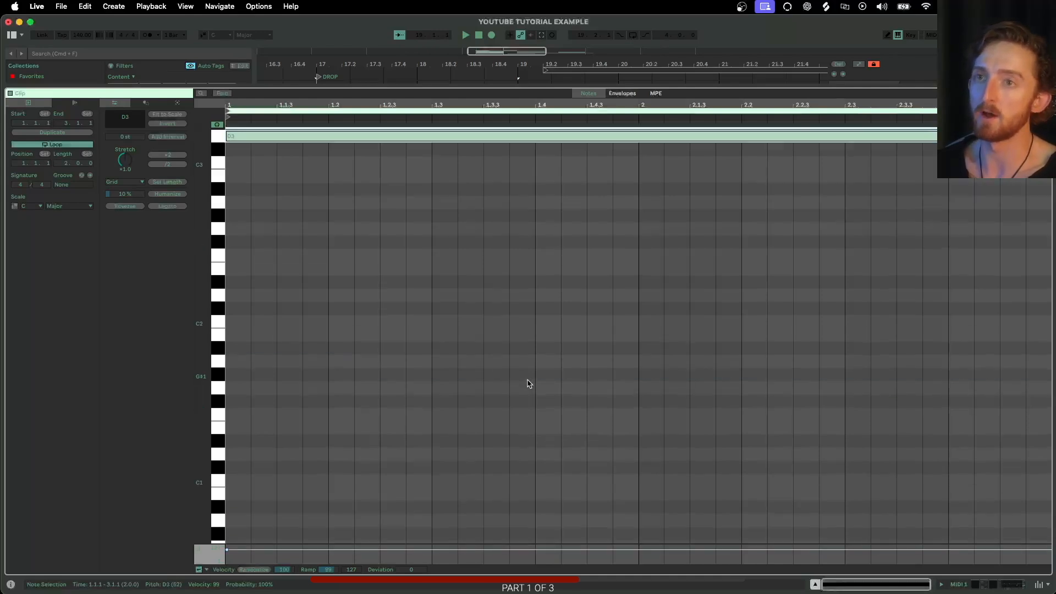
key(shift+Up)
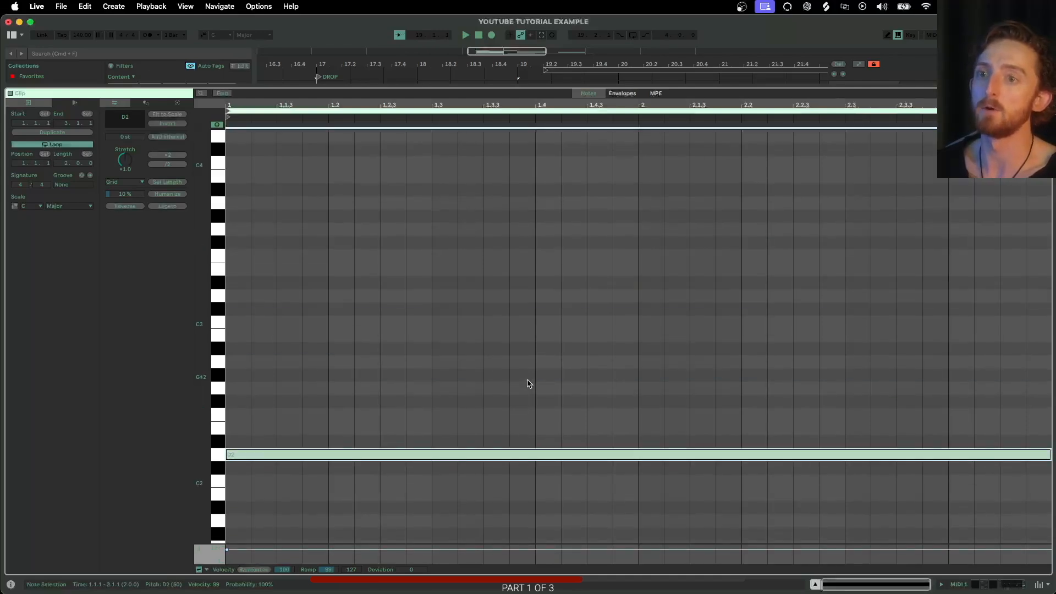
key(shift+Down)
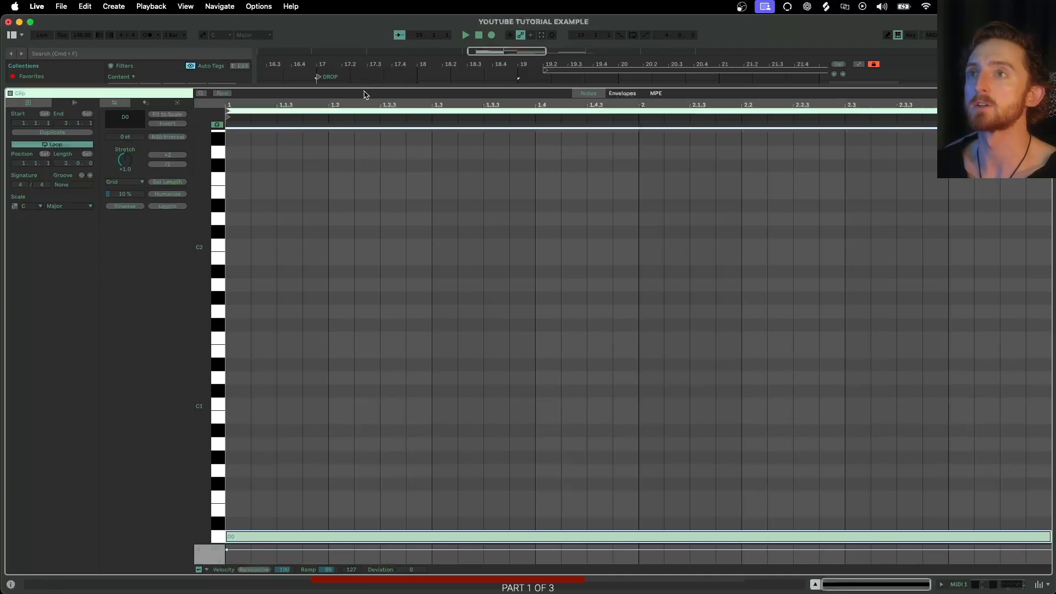
Open the stacked-note clip starting at 19.2 on the MIDI 1 track in an enlarged note editor.
drag(363, 87, 438, 445)
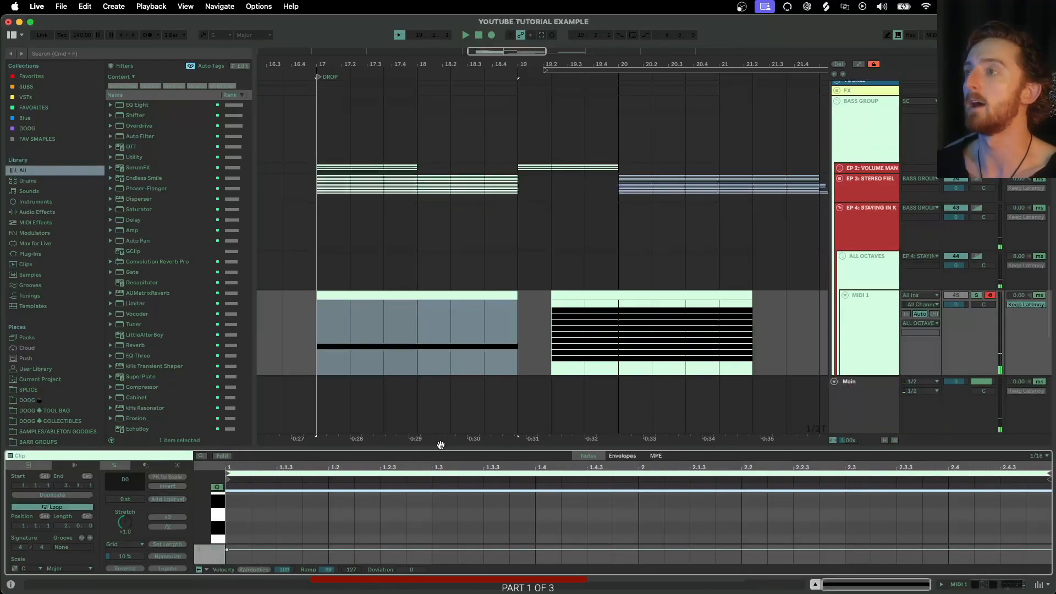
click(624, 295)
drag(411, 450, 385, 138)
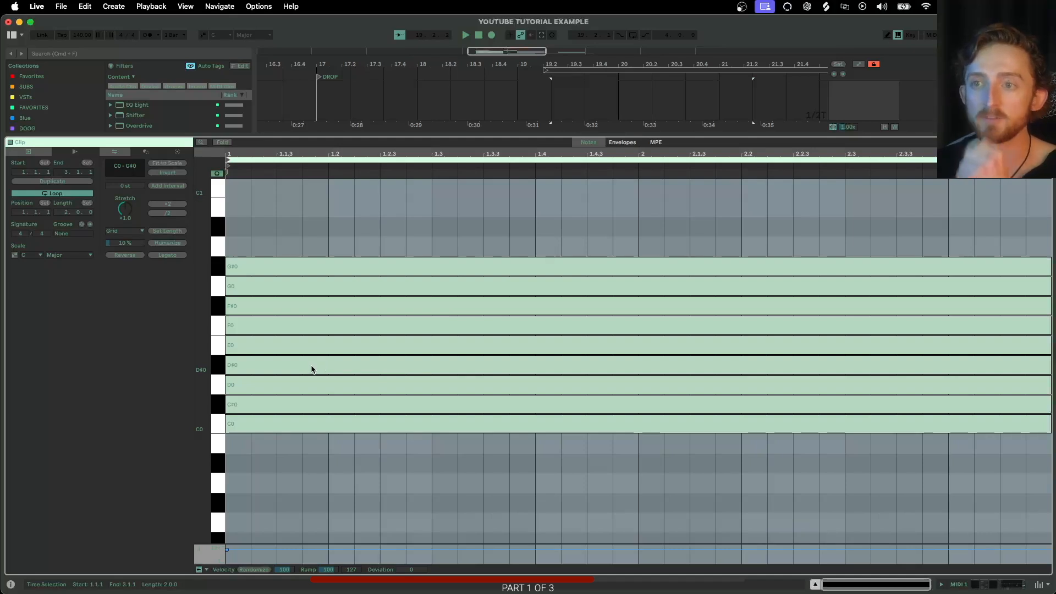
Move the C0 note in the stack down a semitone to B-1 and return it to C0.
click(219, 431)
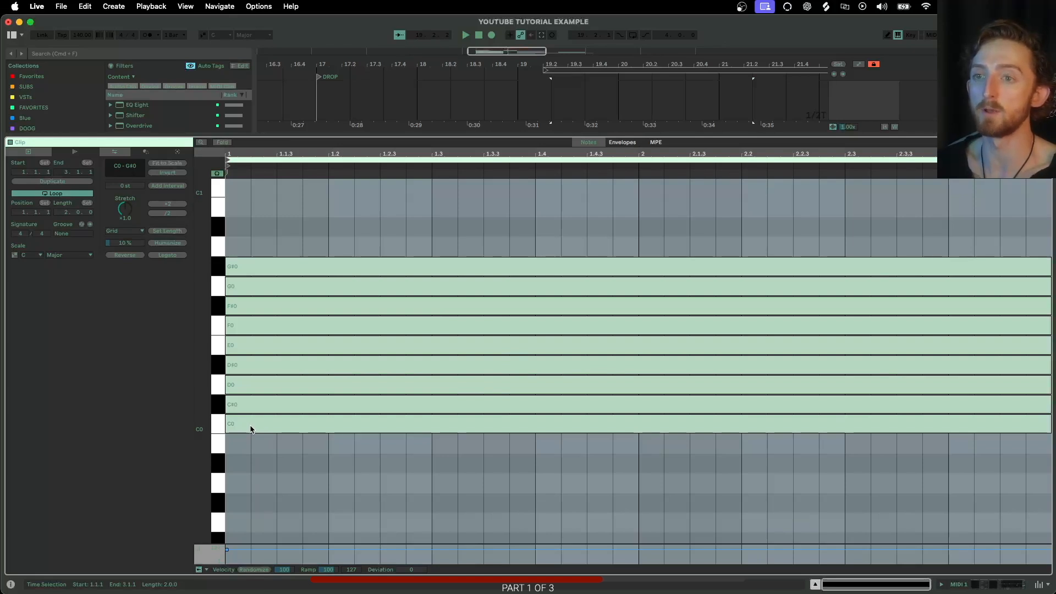
drag(250, 429, 250, 441)
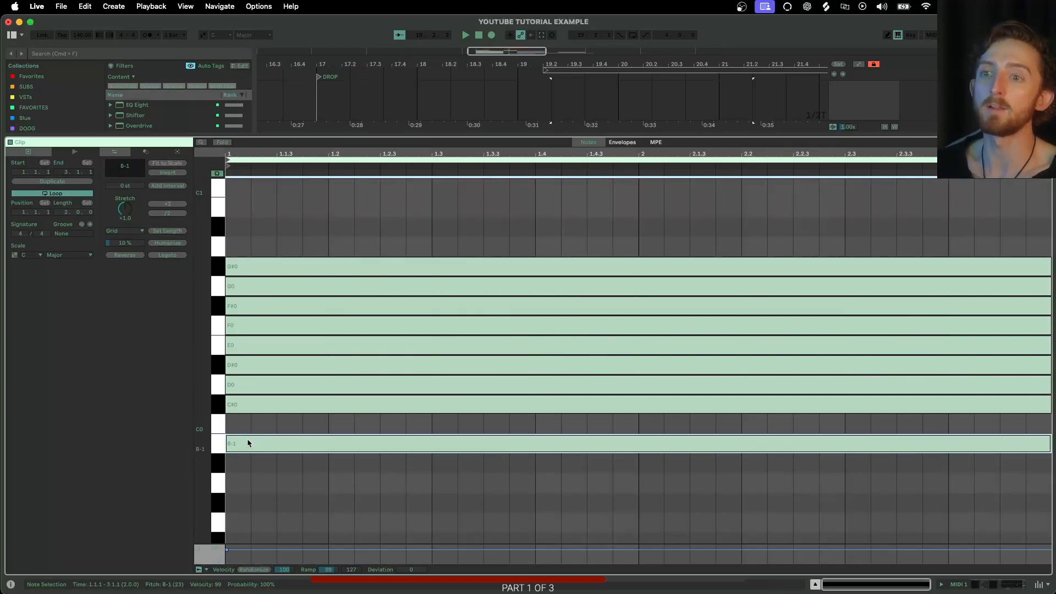
scroll(248, 438, down, 2)
drag(243, 425, 245, 413)
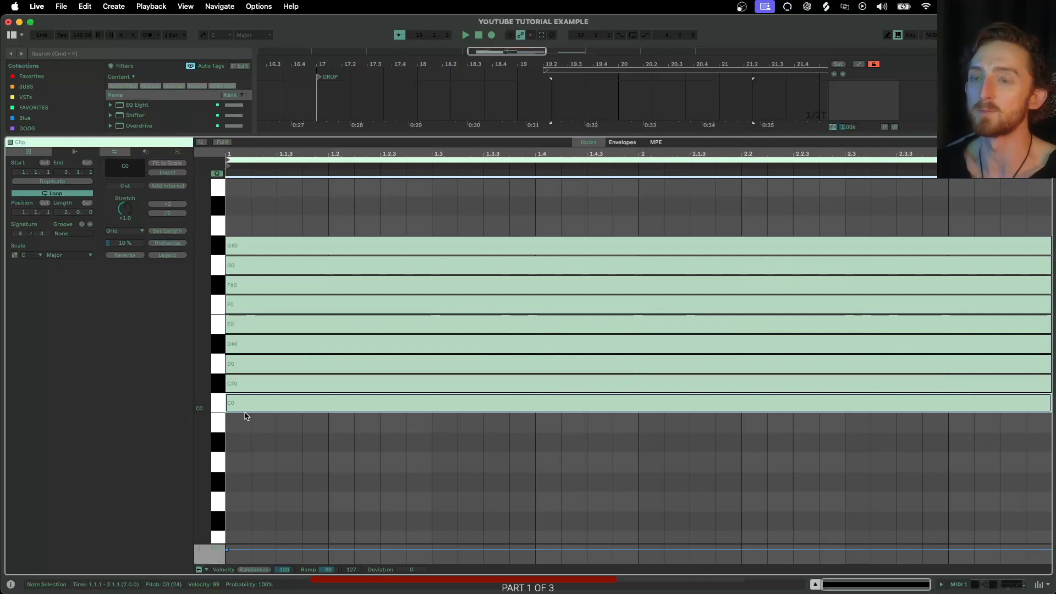
mouse_move(254, 408)
mouse_down()
mouse_move(250, 505)
mouse_move(248, 410)
mouse_up()
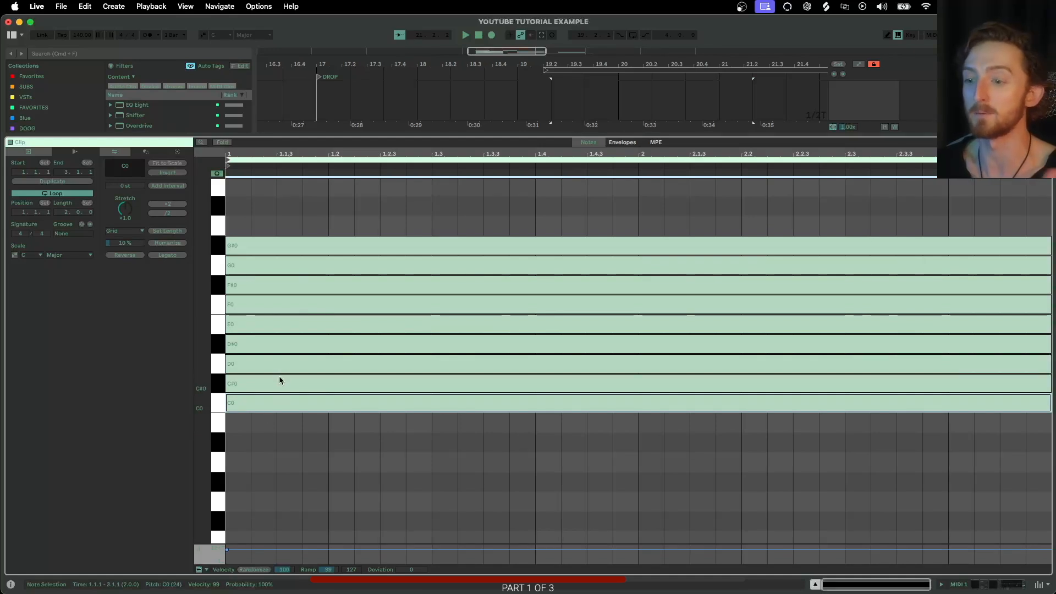
Select individual notes in the stack between G#0 and C0 to hear how each pitch sounds.
click(250, 250)
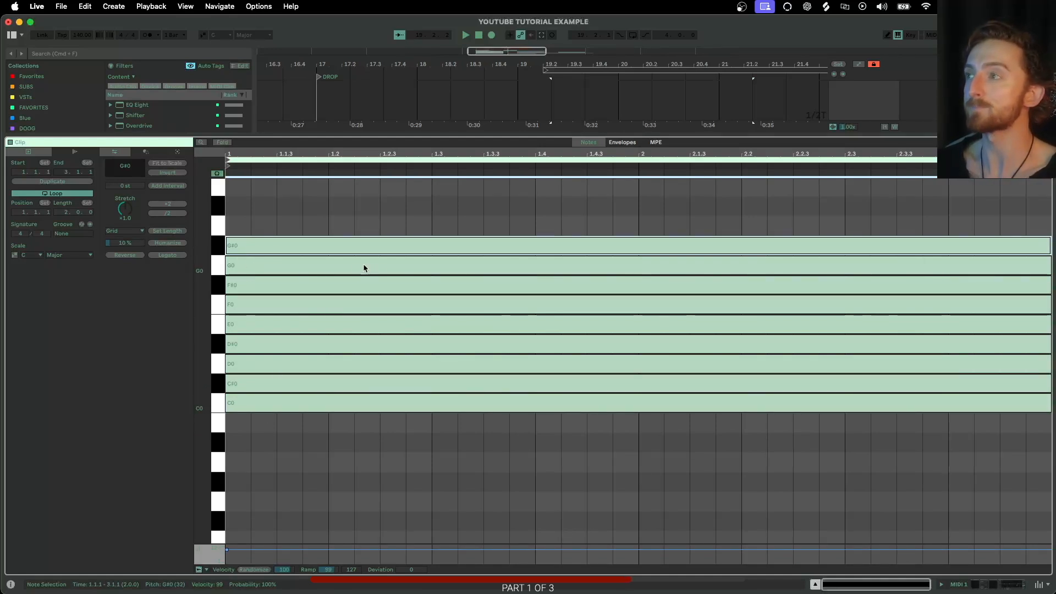
click(253, 290)
click(250, 307)
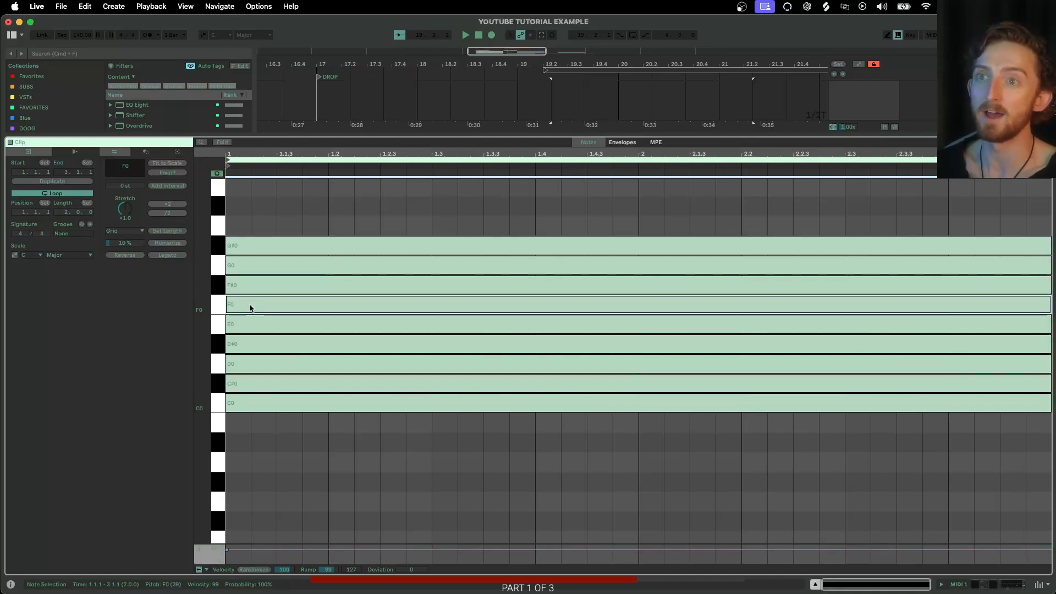
click(252, 348)
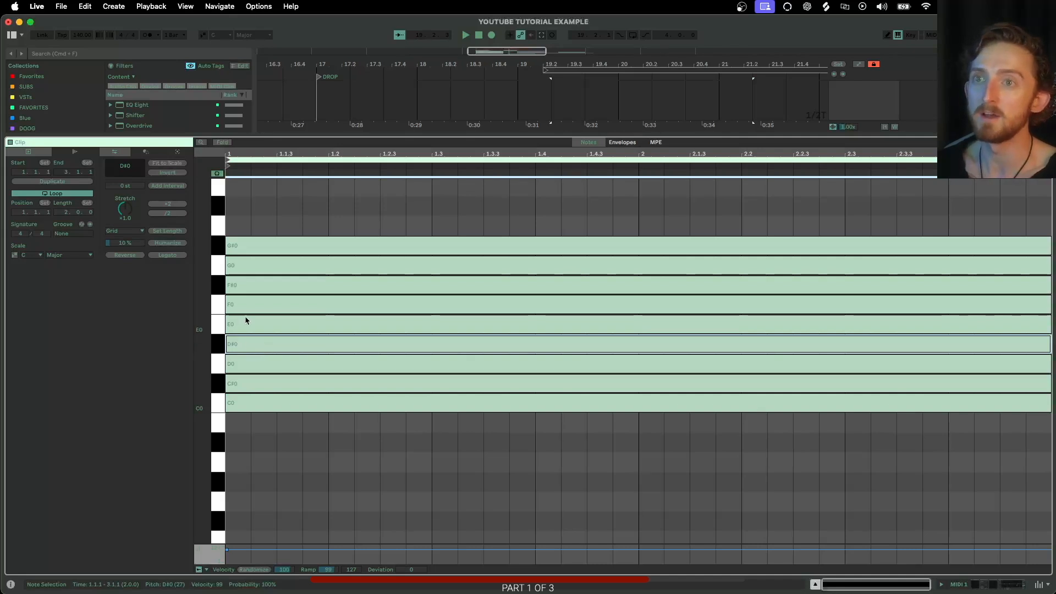
click(255, 327)
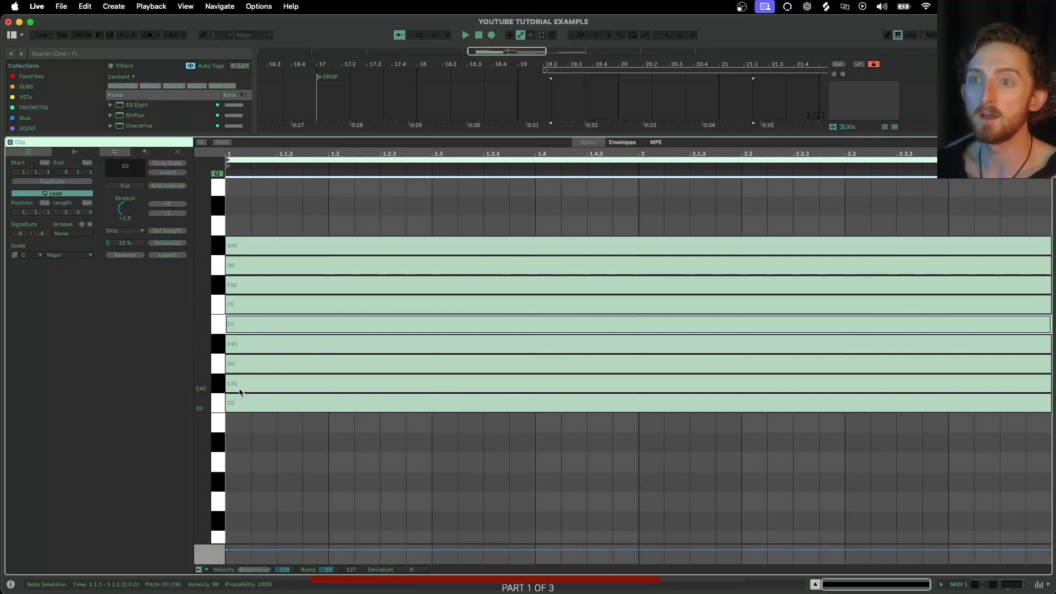
click(273, 405)
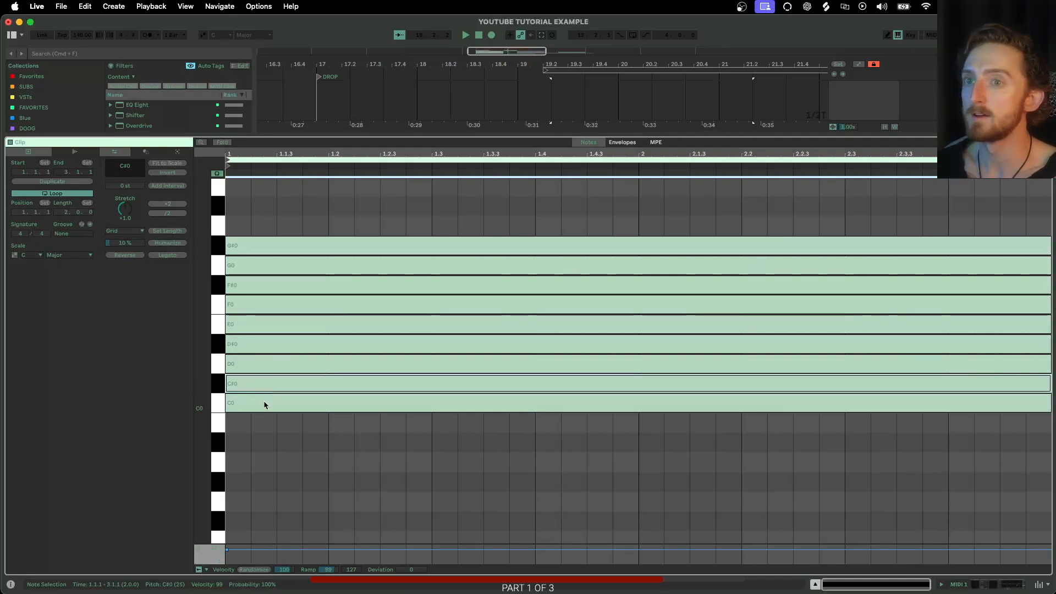
Reduce the note editor's height, lower the computer keyboard's octave range to C2–D3 and audition its D note repeatedly.
drag(325, 139, 325, 179)
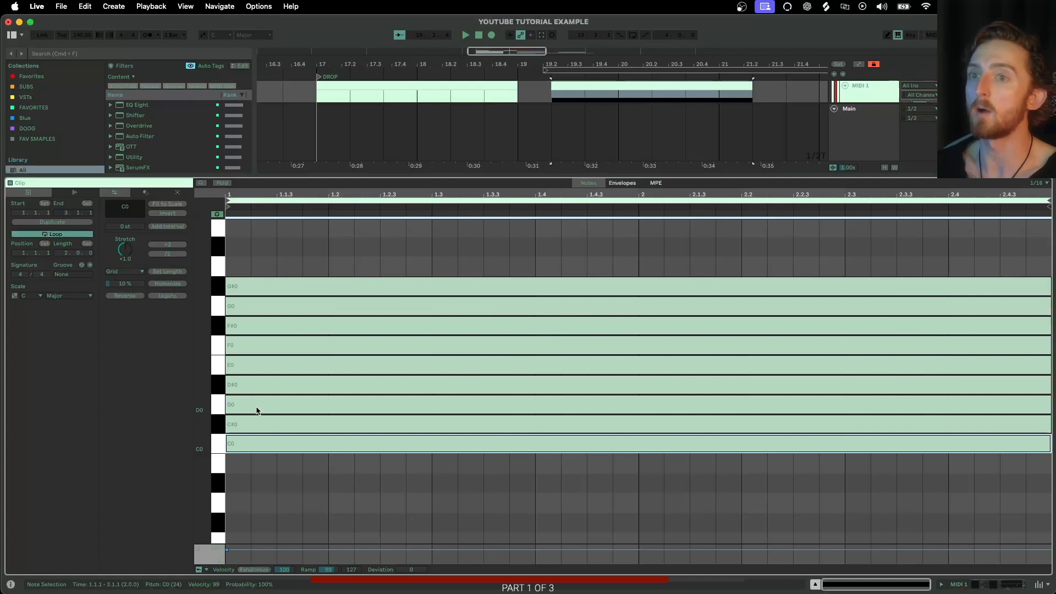
key(z)
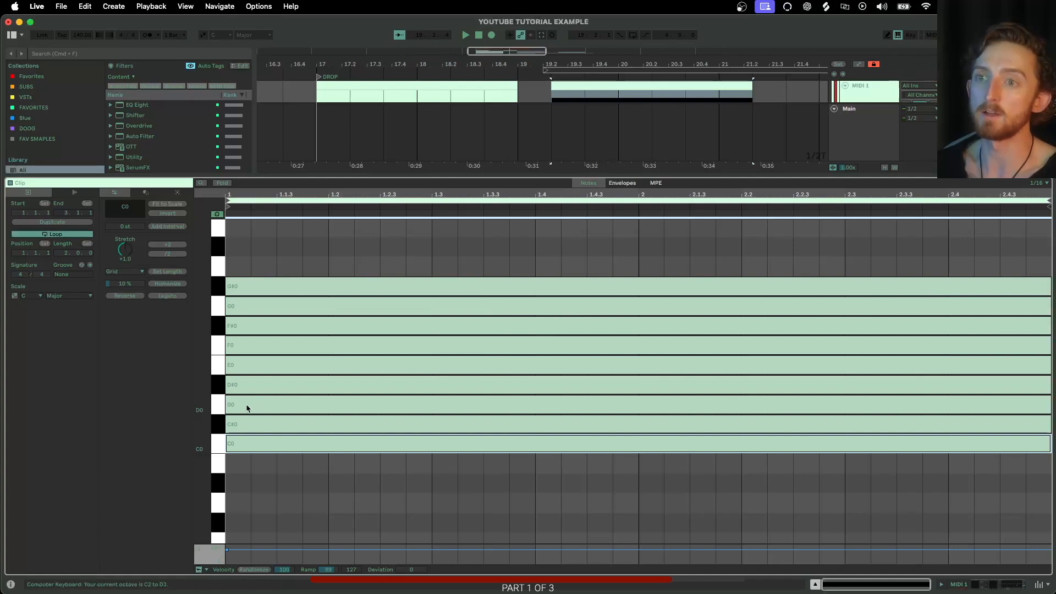
key(s)
key(s)
key(s)
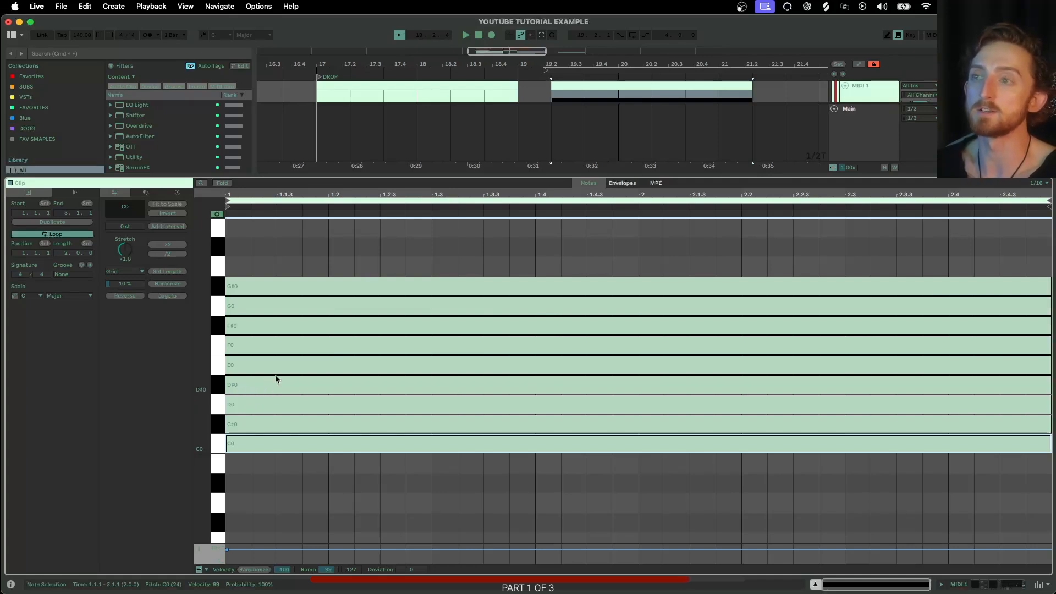
Audition the D0, D#0, E0 and F0 notes of the stack in ascending order.
click(250, 408)
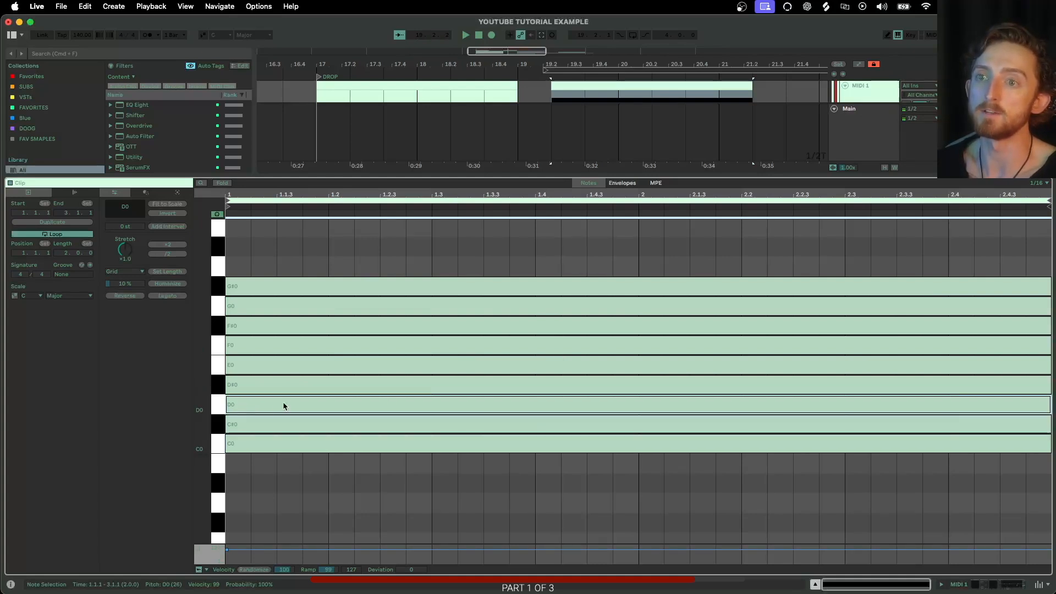
click(255, 388)
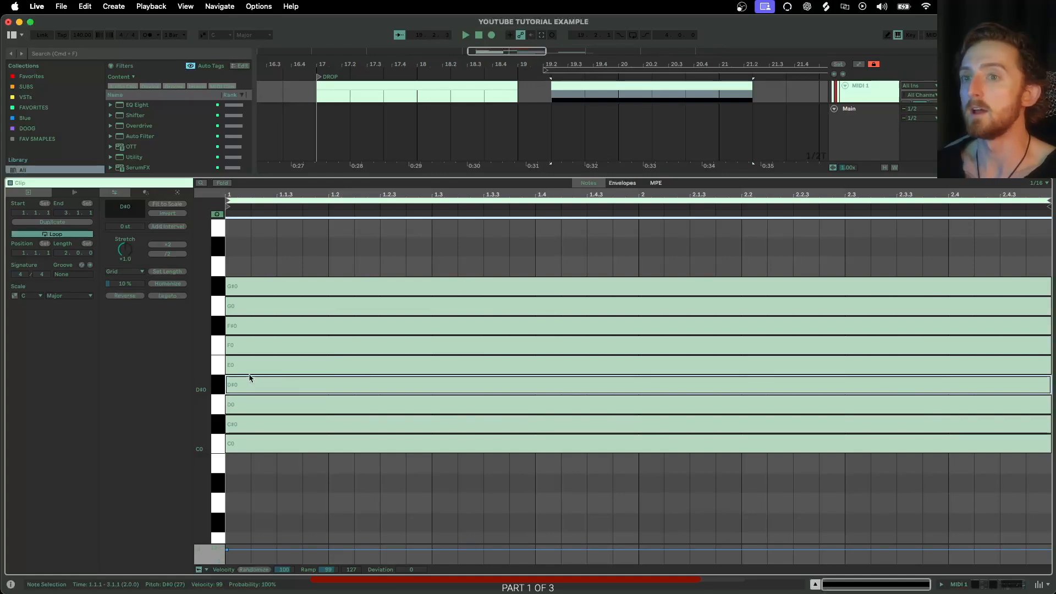
click(246, 366)
click(247, 351)
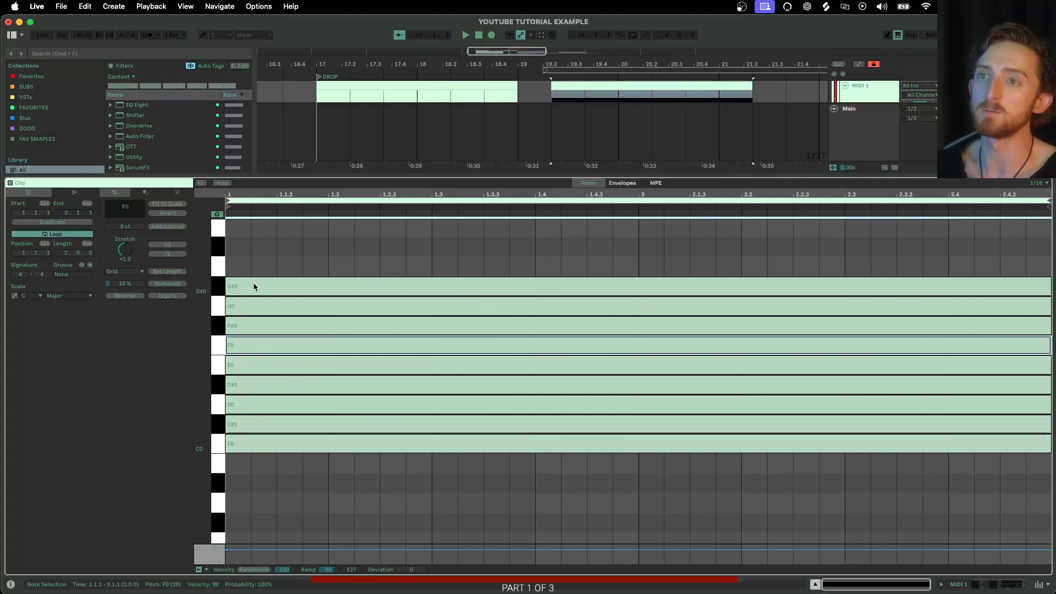
Show the two-bar D note clip at bar 17 in an enlarged note editor and select its D0 note.
drag(301, 177, 288, 344)
click(867, 135)
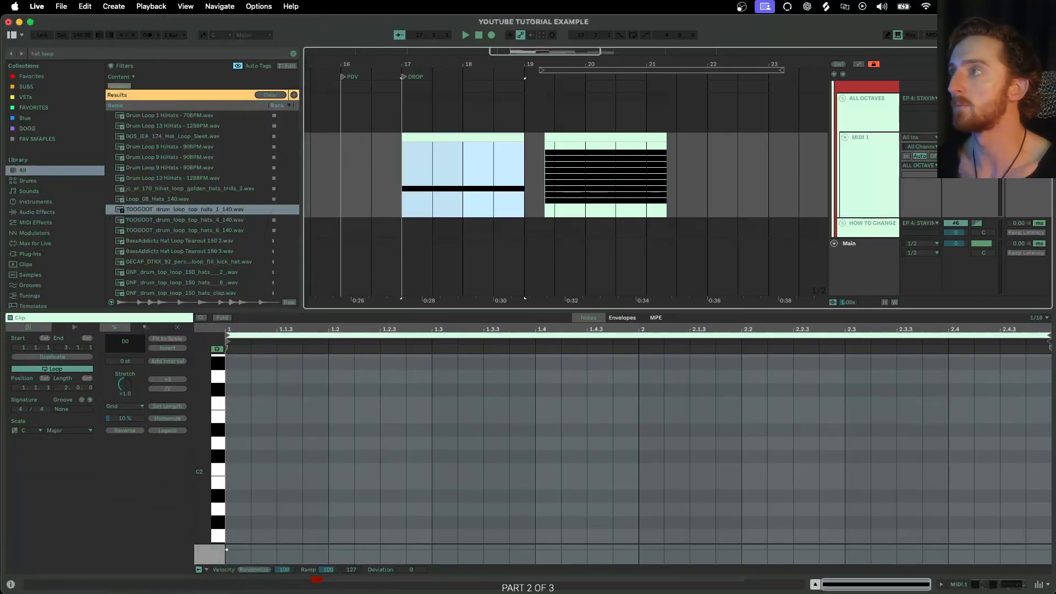
drag(531, 311, 535, 272)
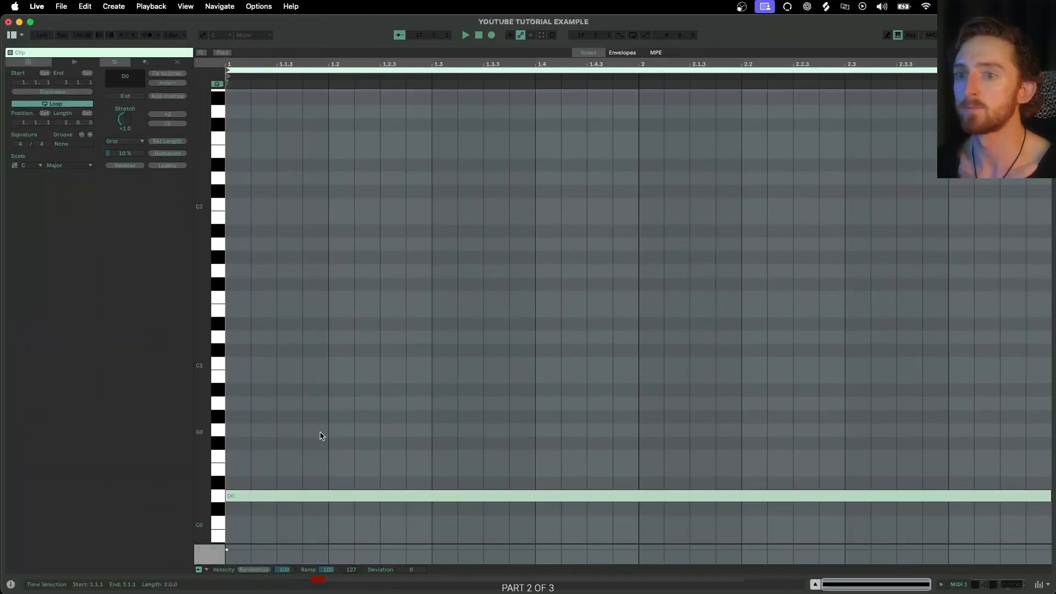
scroll(237, 477, down, 2)
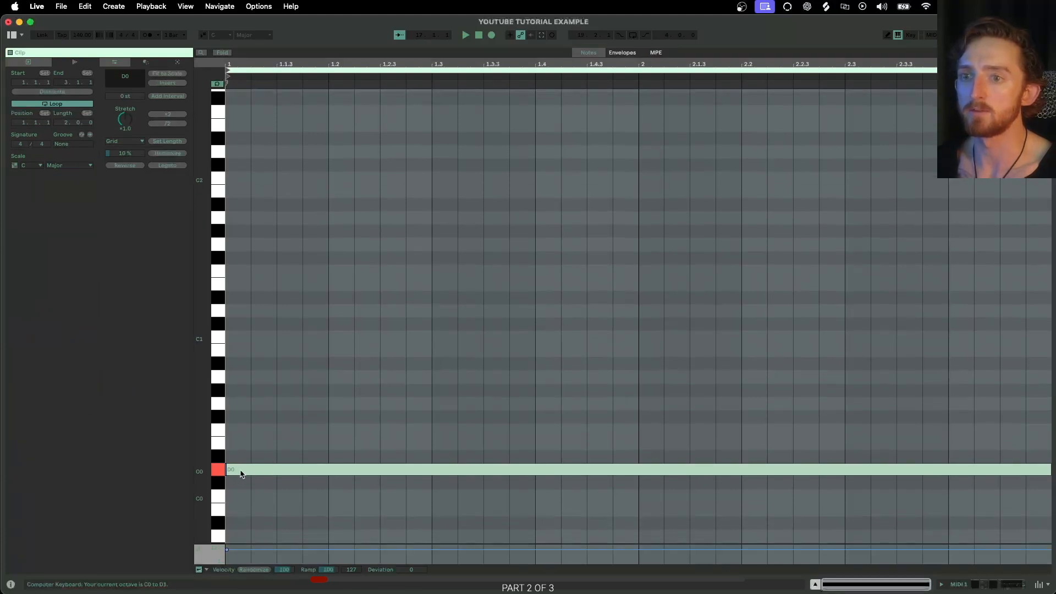
click(242, 471)
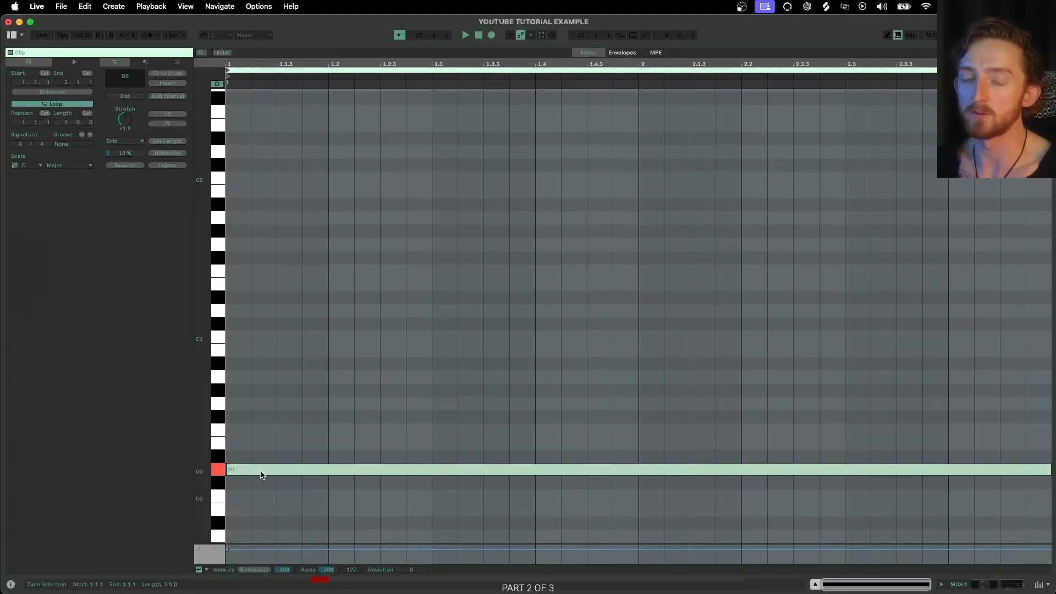
click(261, 471)
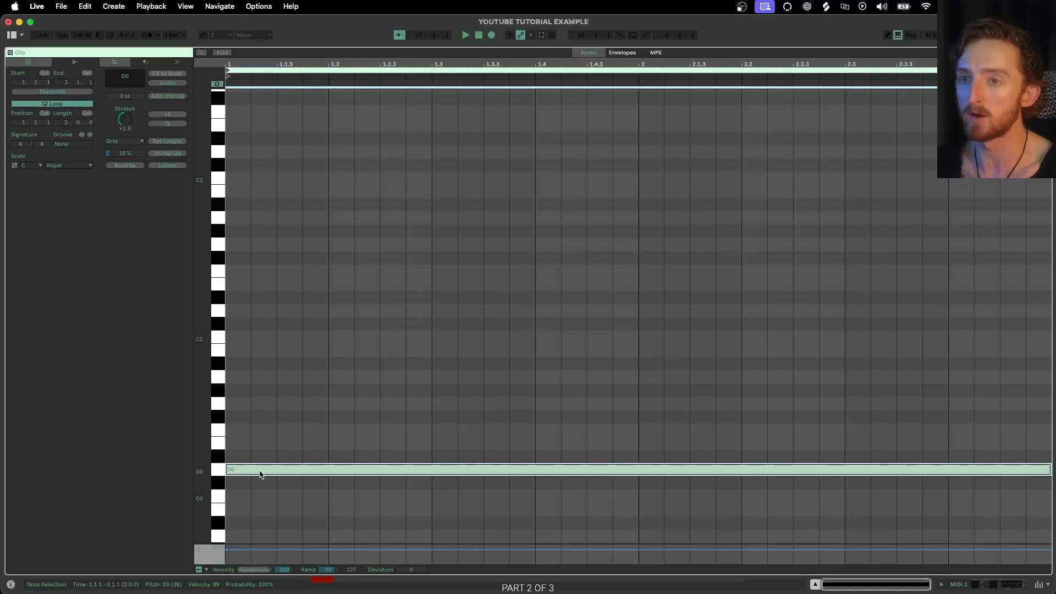
Transpose the D0 note up and down in semitone steps through D#0 and E0, ending back on D0.
key(Up)
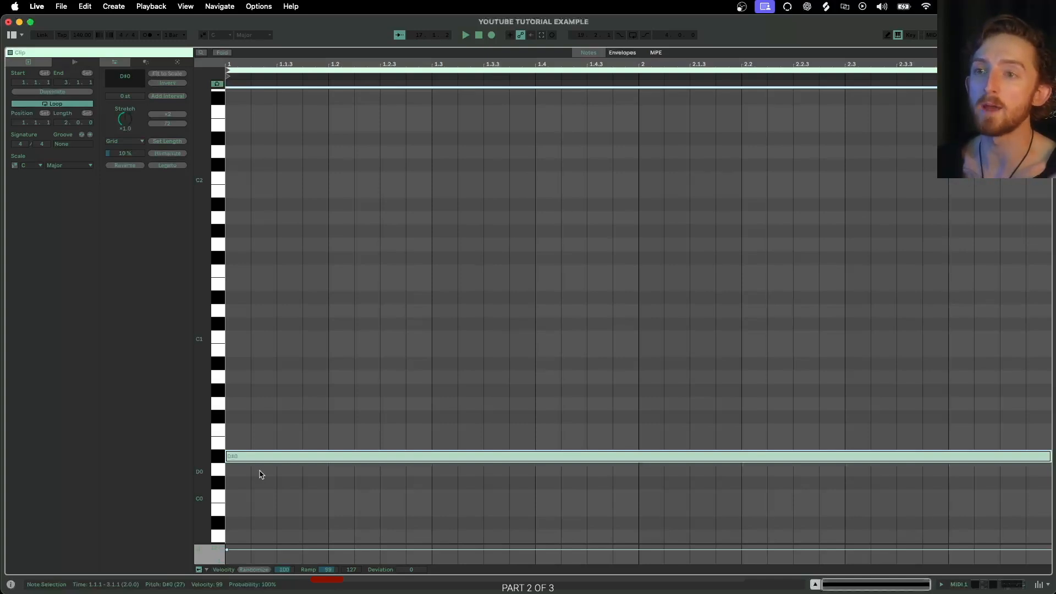
key(Up)
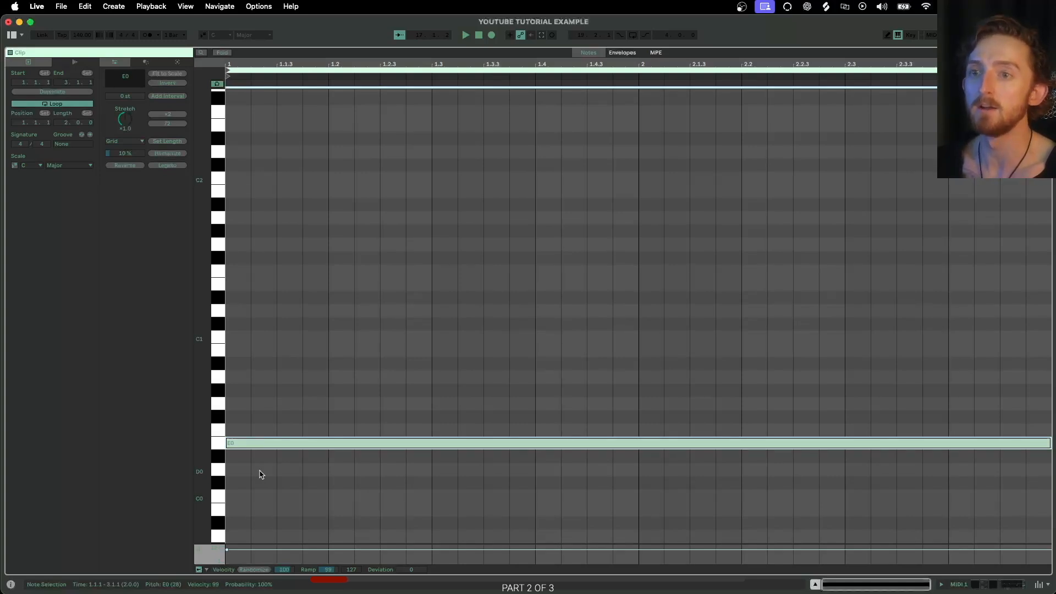
key(Down)
key(Down)
key(Up)
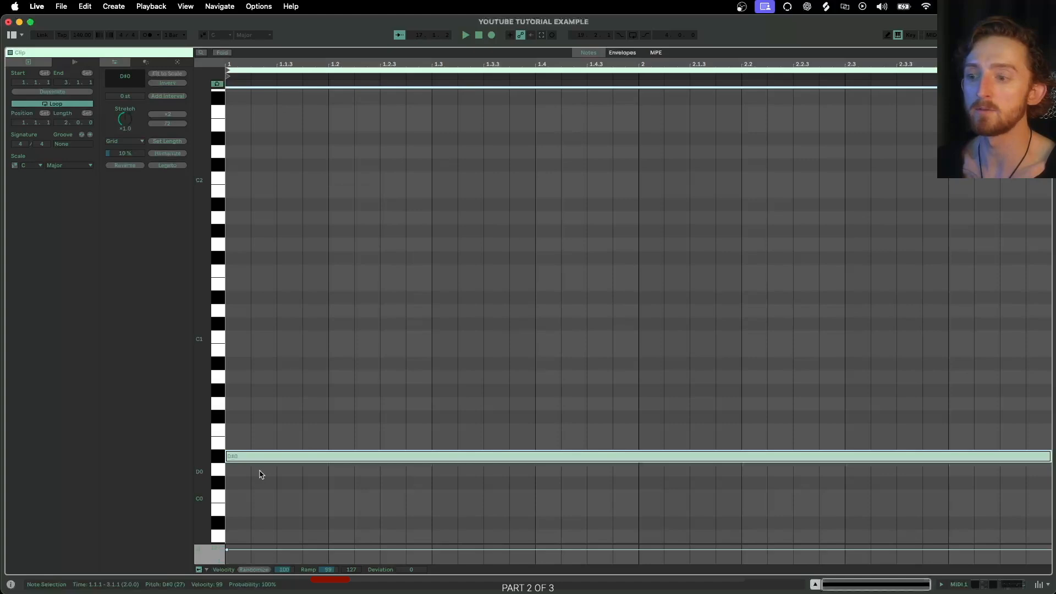
key(Up)
key(Up)
key(Down)
key(Down)
key(Down)
Solo and arm the SUB D flat track for playing and open its Serum instrument window.
drag(434, 48, 452, 433)
scroll(784, 253, down, 6)
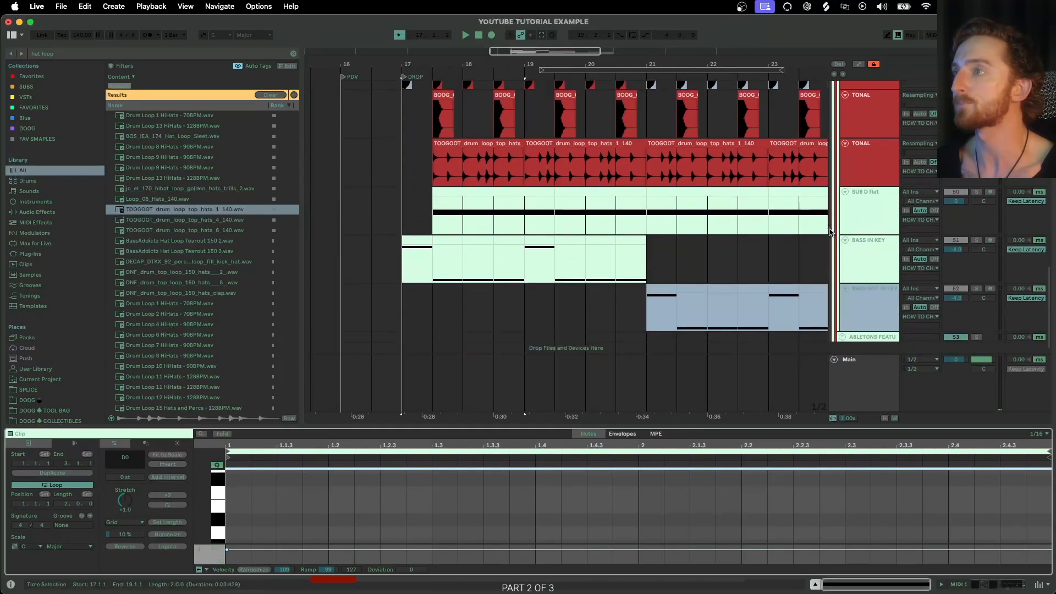
click(856, 220)
click(977, 192)
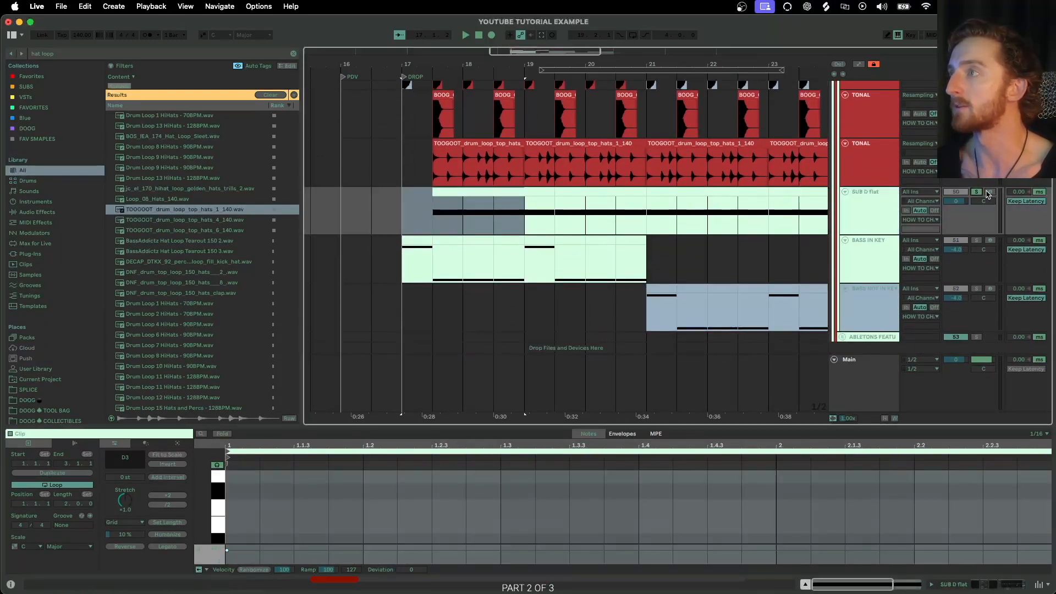
click(847, 214)
key(shift+Tab)
click(28, 476)
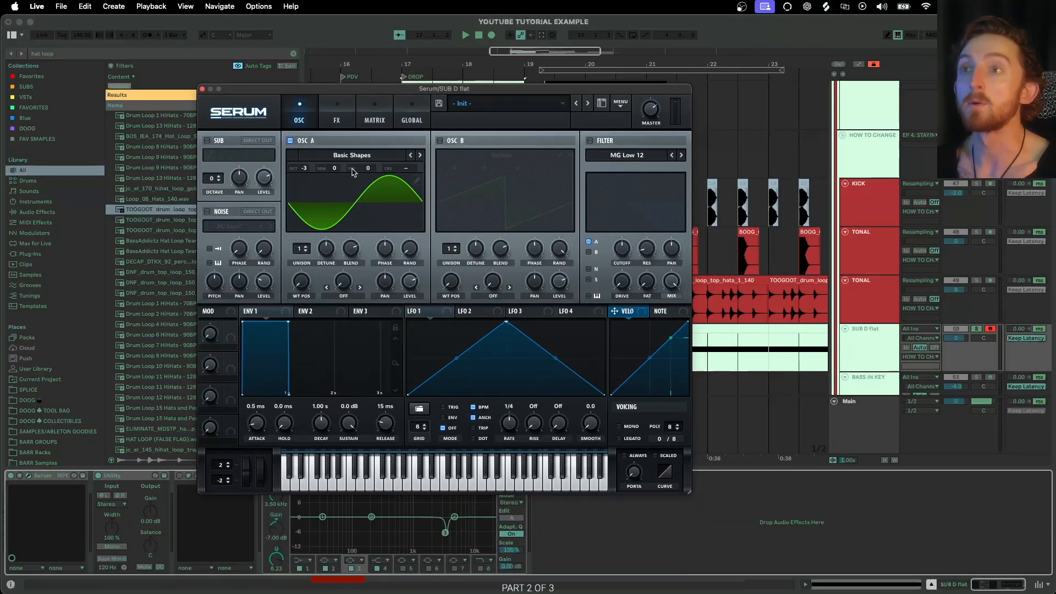
Audition the C note through Serum while shifting the computer keyboard's octave range, ending on C3–D4.
key(a)
key(z)
key(x)
key(a)
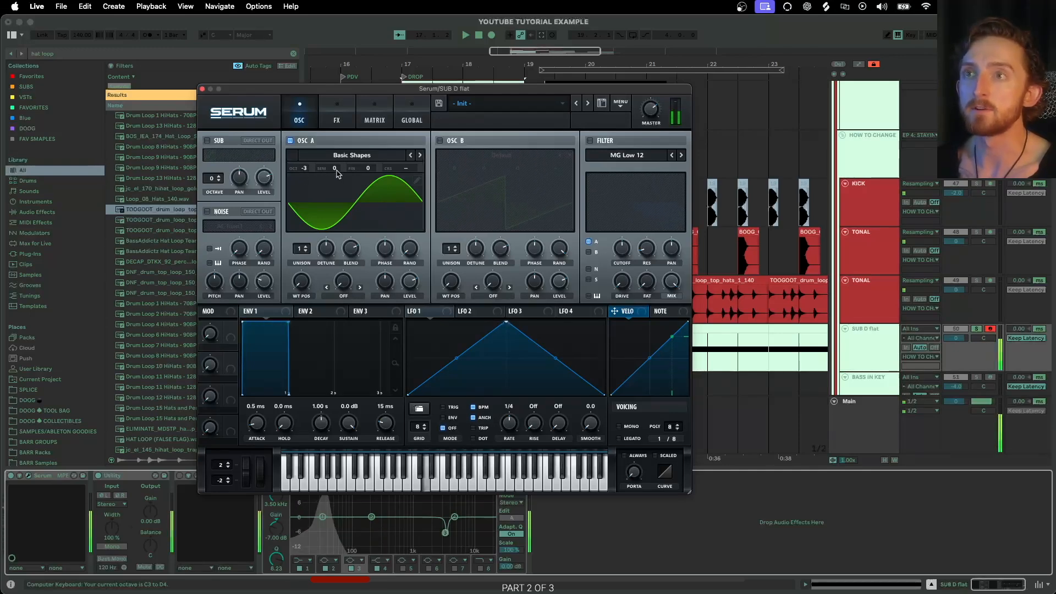
Raise Serum's OSC A semitone setting to +1, audition the note, reset the setting to 0 and close Serum.
drag(336, 168, 337, 166)
key(a)
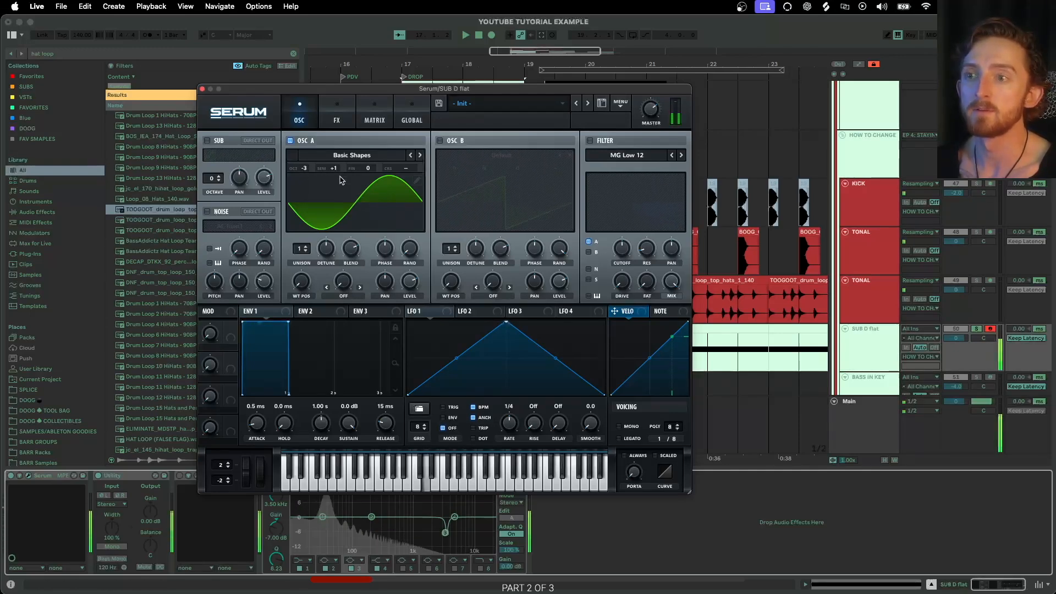
drag(337, 171, 337, 169)
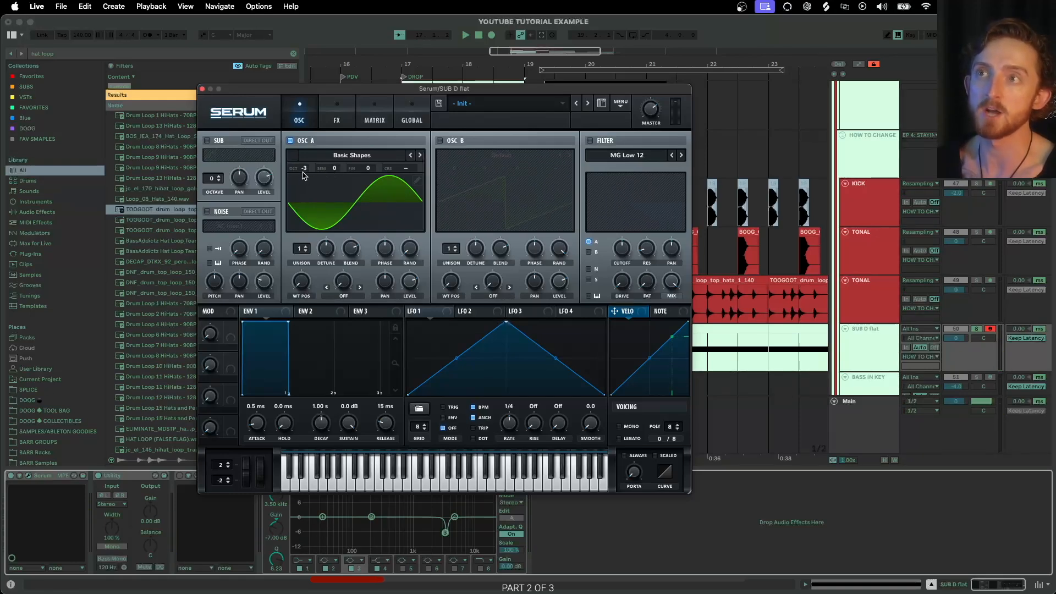
click(202, 88)
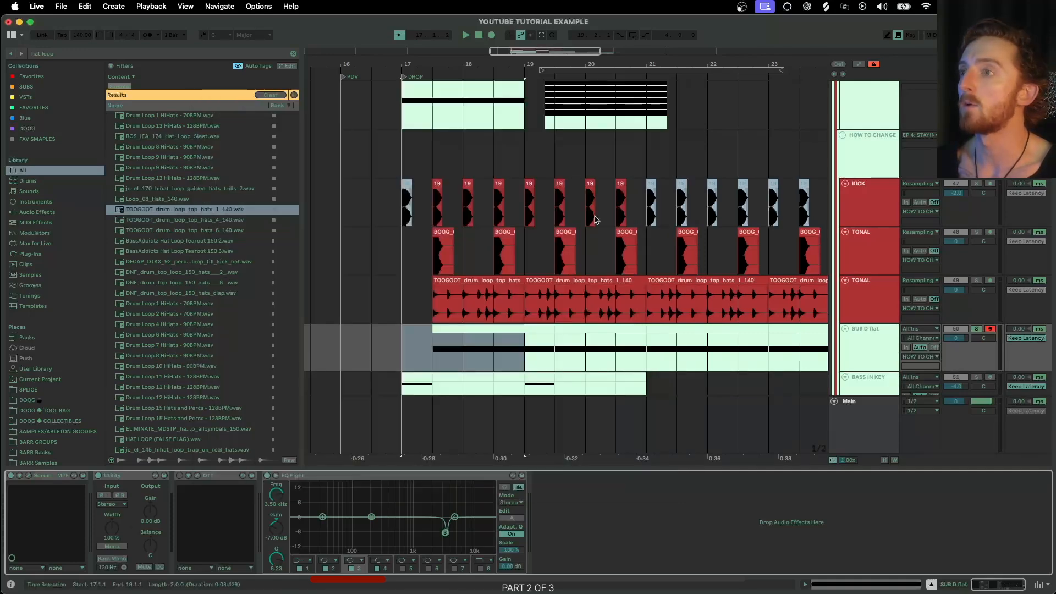
Select the arrangement's drum, sub and bass clips from bar 17 up to bar 25.
scroll(503, 209, down, 4)
scroll(509, 231, right, 2)
scroll(514, 252, left, 1)
scroll(515, 256, left, 1)
click(509, 255)
scroll(517, 242, up, 1)
drag(390, 173, 719, 362)
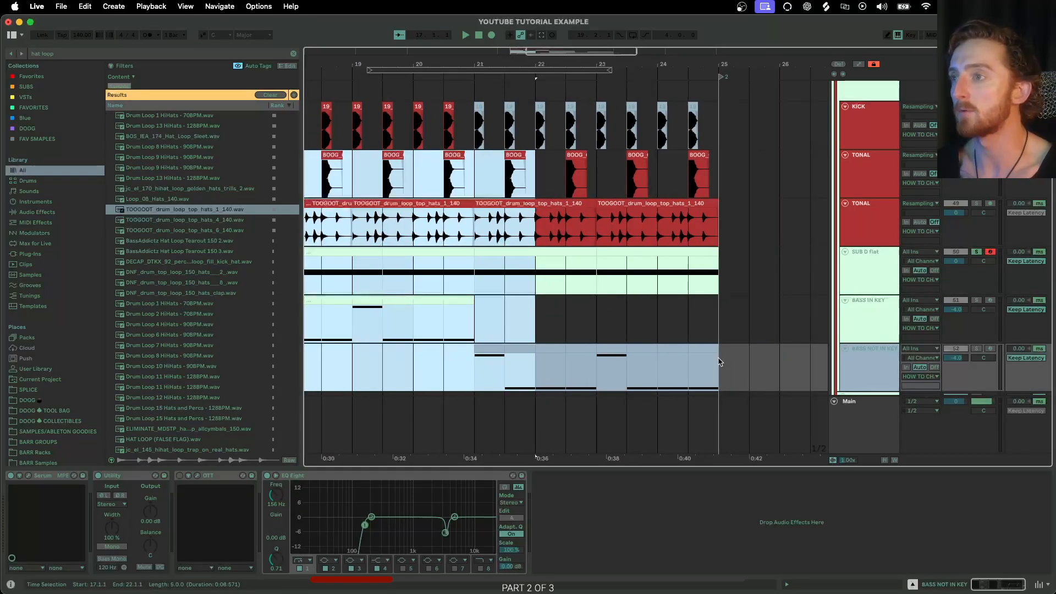
shift+click(718, 361)
scroll(644, 342, left, 4)
shift+click(320, 120)
scroll(355, 220, up, 3)
Place the insert marker at 17.1.1 on the clap track and enlarge the arrangement around the drop.
click(352, 231)
key(plus)
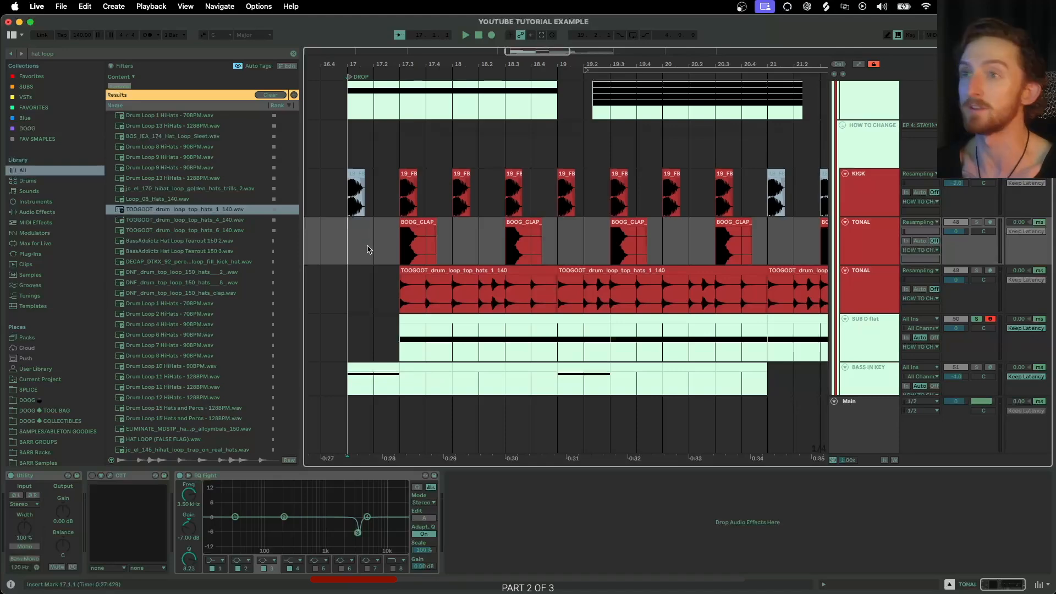
scroll(374, 248, left, 2)
scroll(407, 246, left, 2)
scroll(468, 258, down, 3)
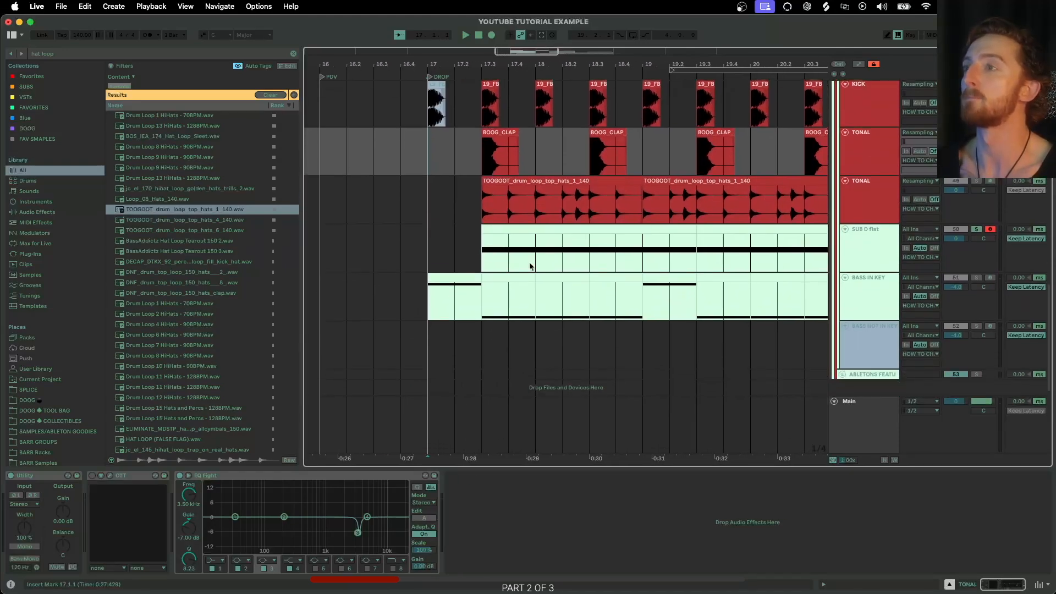
Select the SUB D flat track and reopen its Serum instrument window.
scroll(493, 270, down, 1)
click(853, 229)
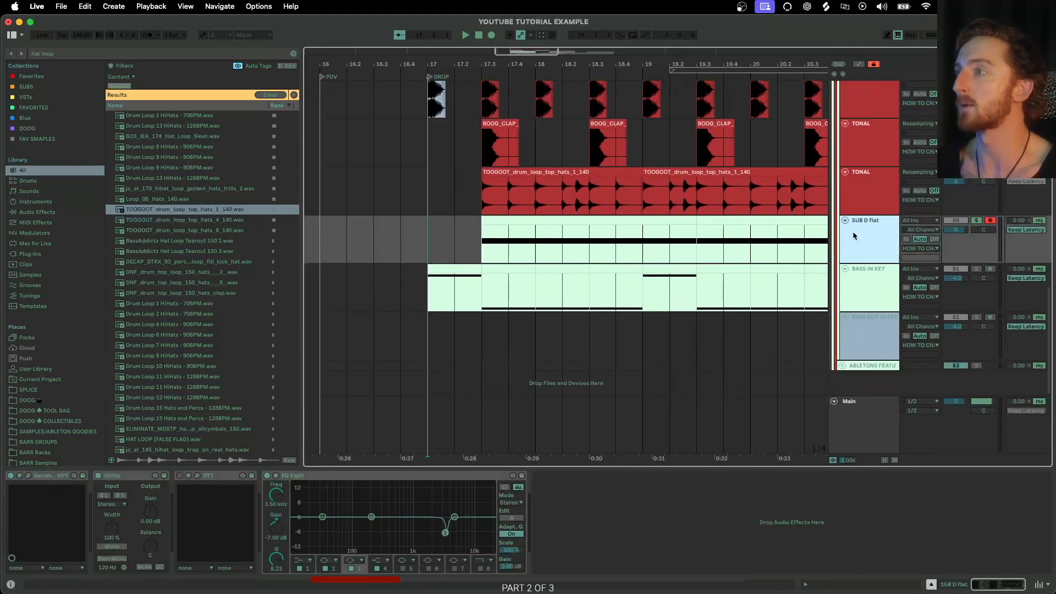
click(28, 476)
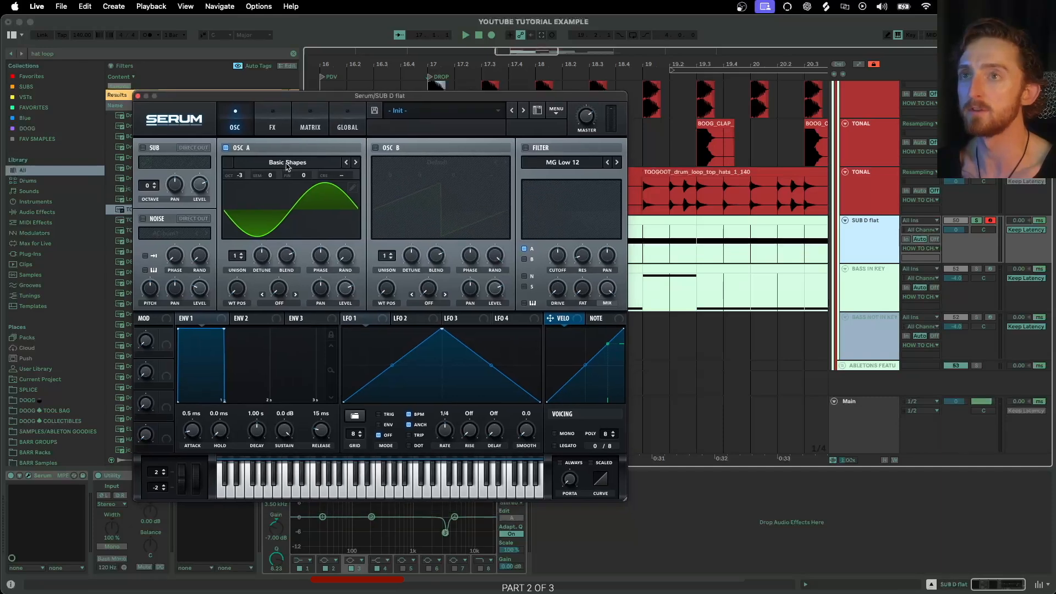
Load the Analog wavetable Basic Shapes into Serum's OSC A, audition a note and move the Serum window clear of the device chain.
click(287, 162)
mouse_move(308, 179)
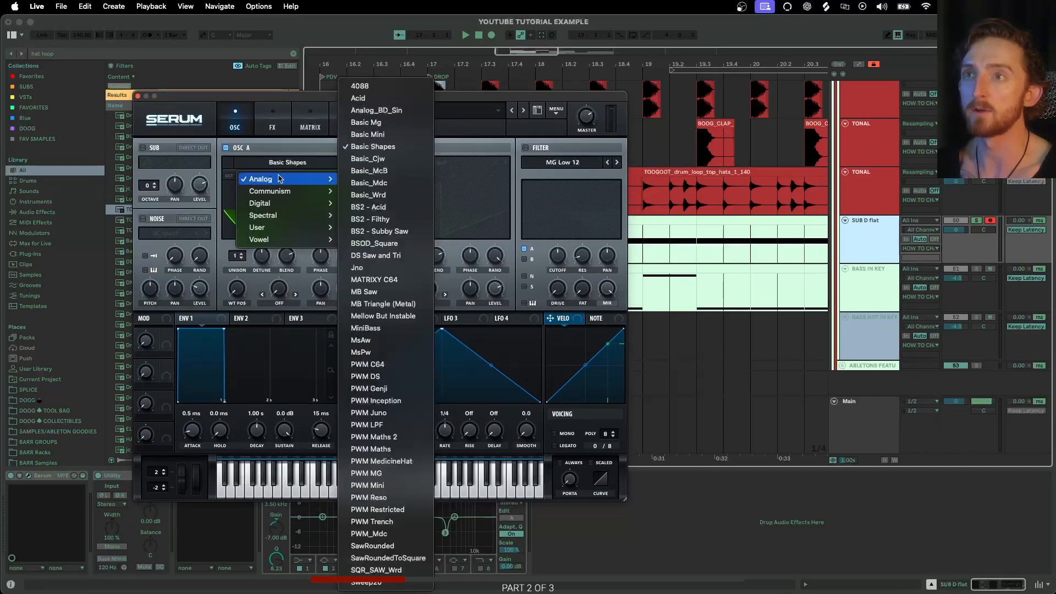
click(374, 146)
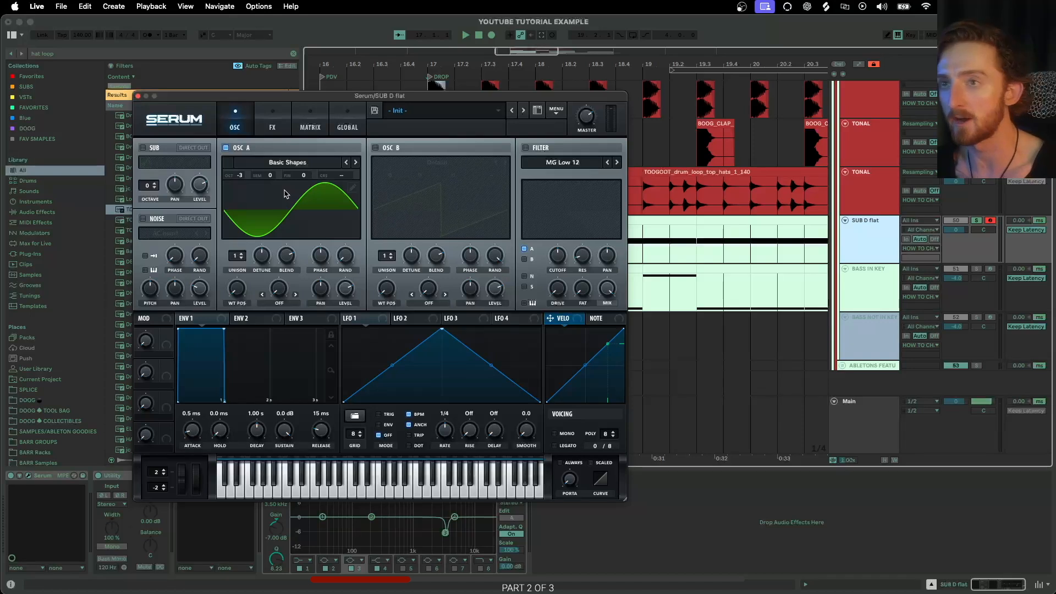
key(s)
drag(237, 99, 218, 22)
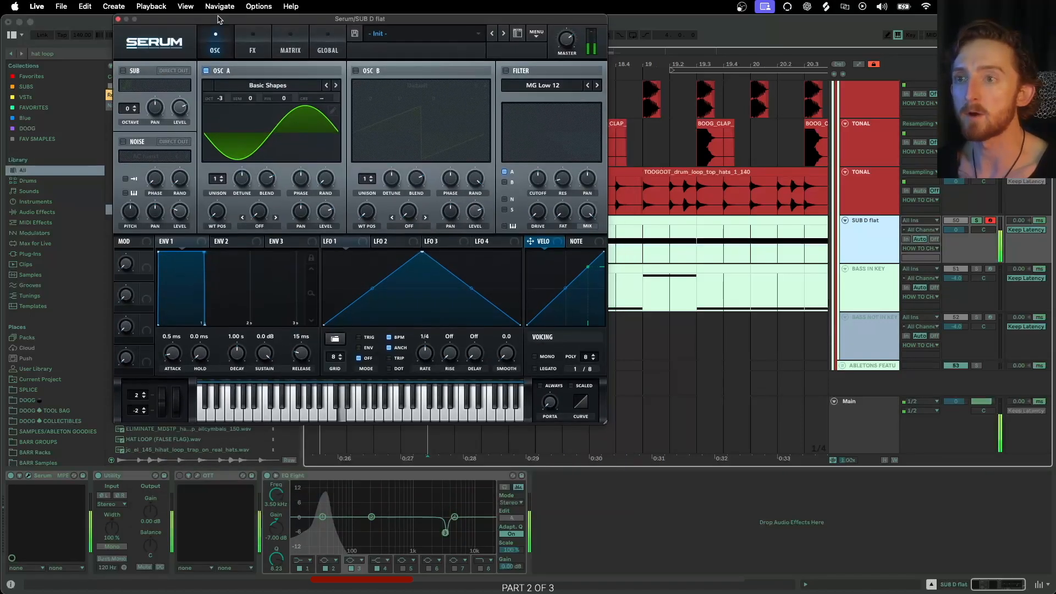
Expand the sub's EQ Eight display, close Serum, play a note to examine its frequency peak, and collapse the display.
click(276, 475)
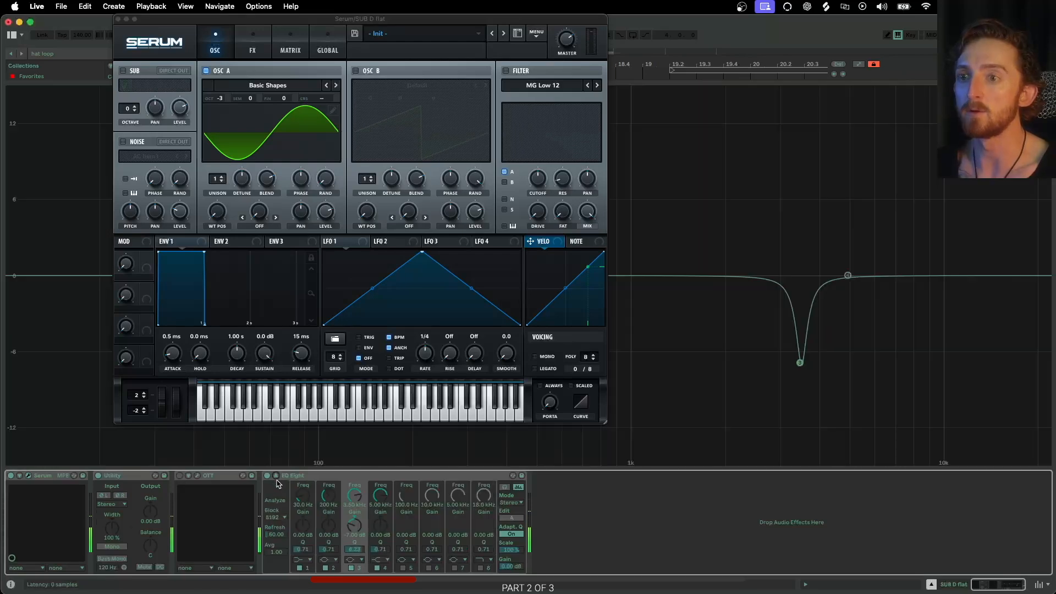
click(118, 18)
key(s)
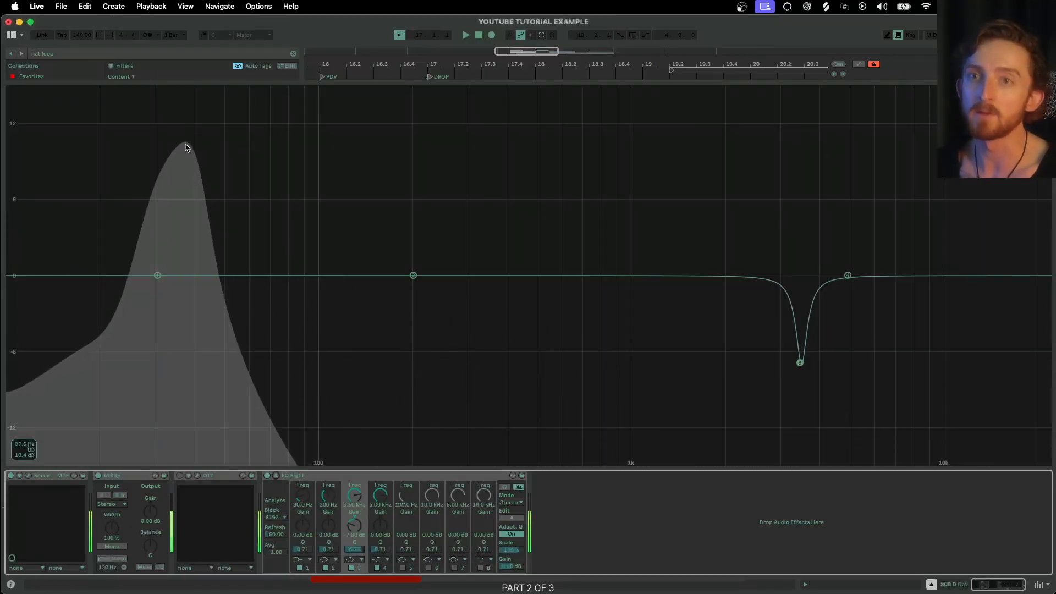
click(276, 475)
scroll(722, 253, up, 3)
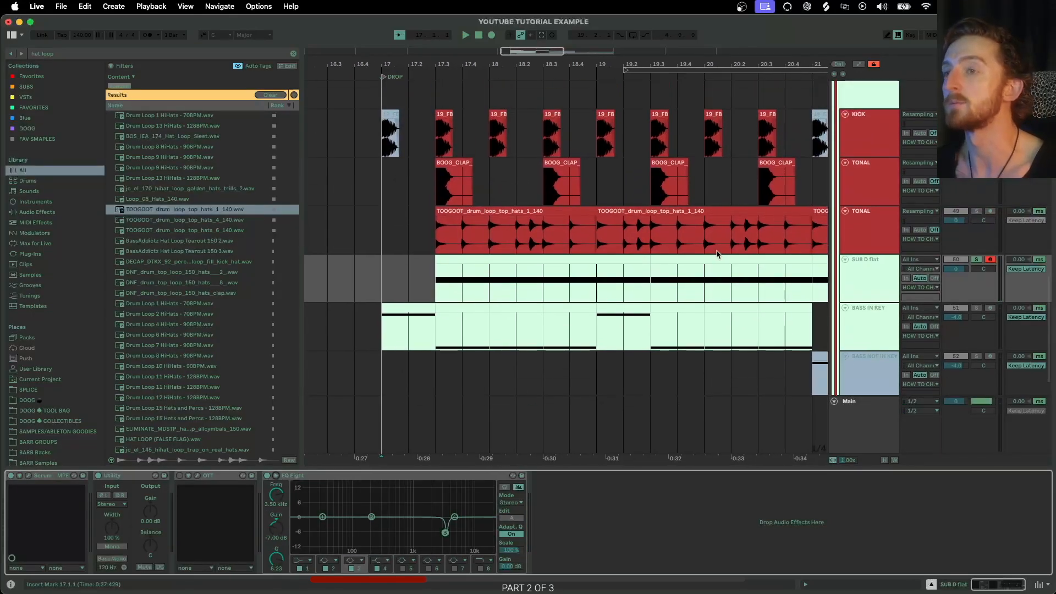
click(873, 331)
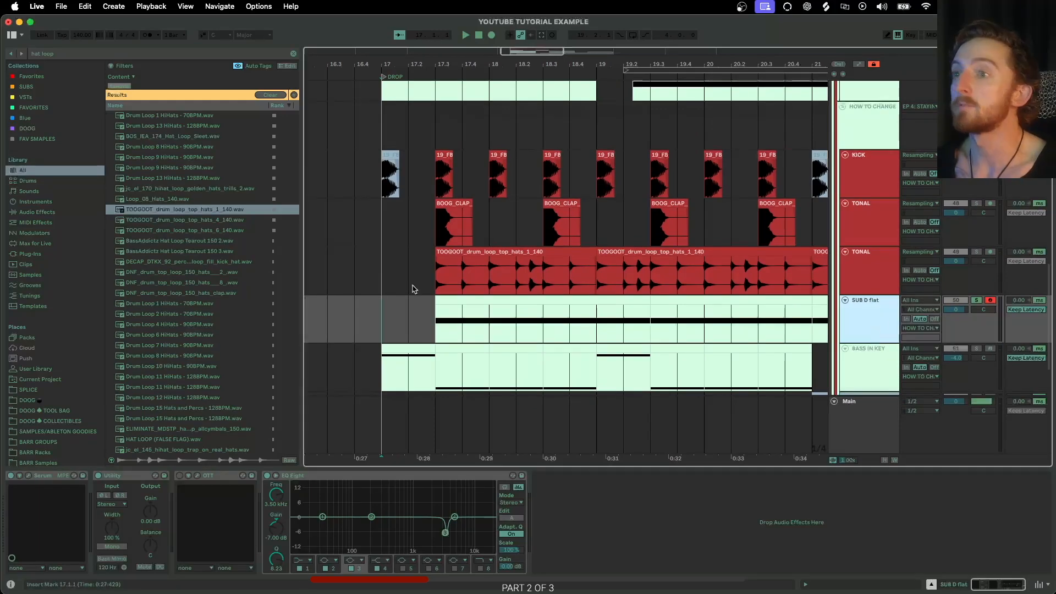
scroll(480, 319, right, 1)
scroll(481, 319, right, 10)
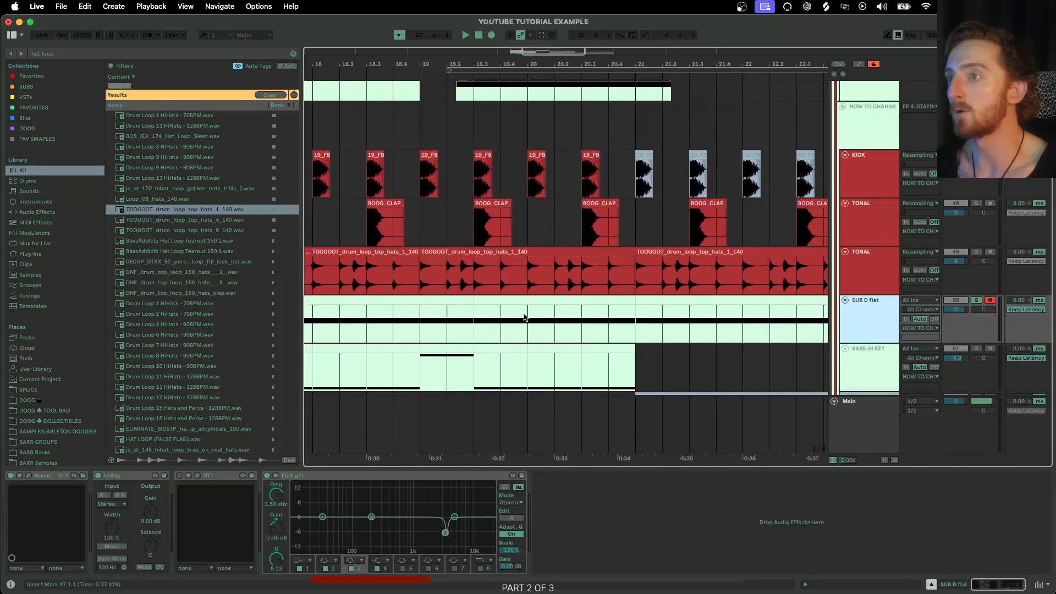
scroll(549, 317, left, 15)
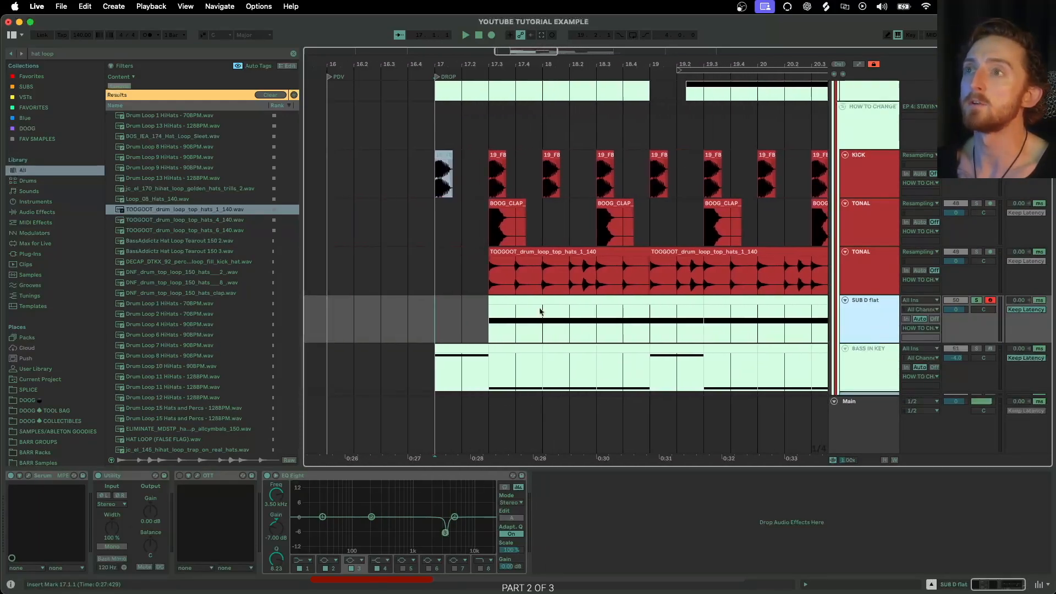
scroll(511, 270, up, 2)
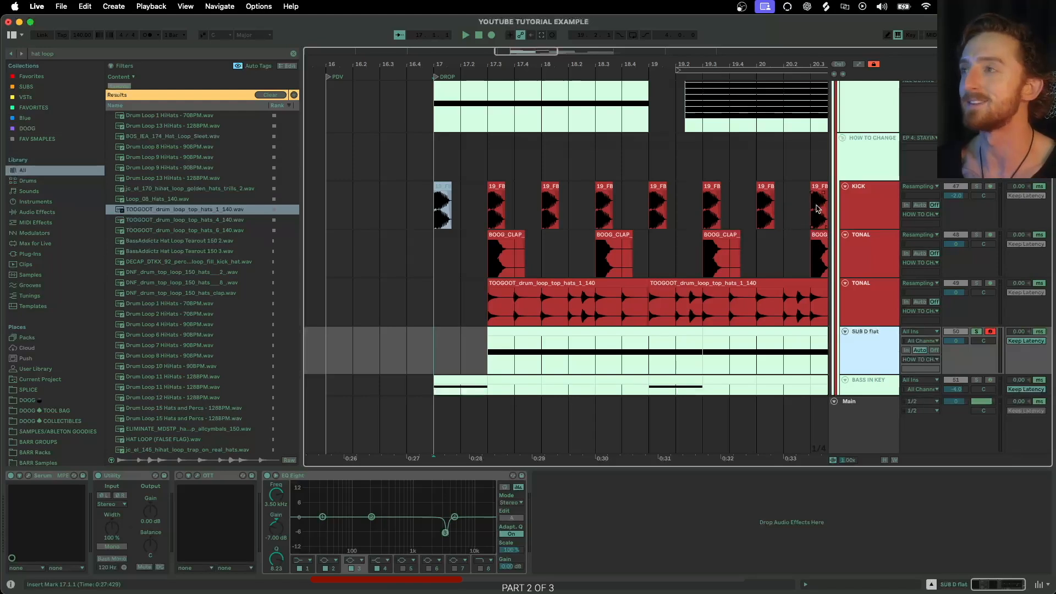
Select the KICK track and its first kick clip at the drop on bar 17.
click(863, 206)
scroll(453, 202, up, 5)
scroll(385, 201, left, 5)
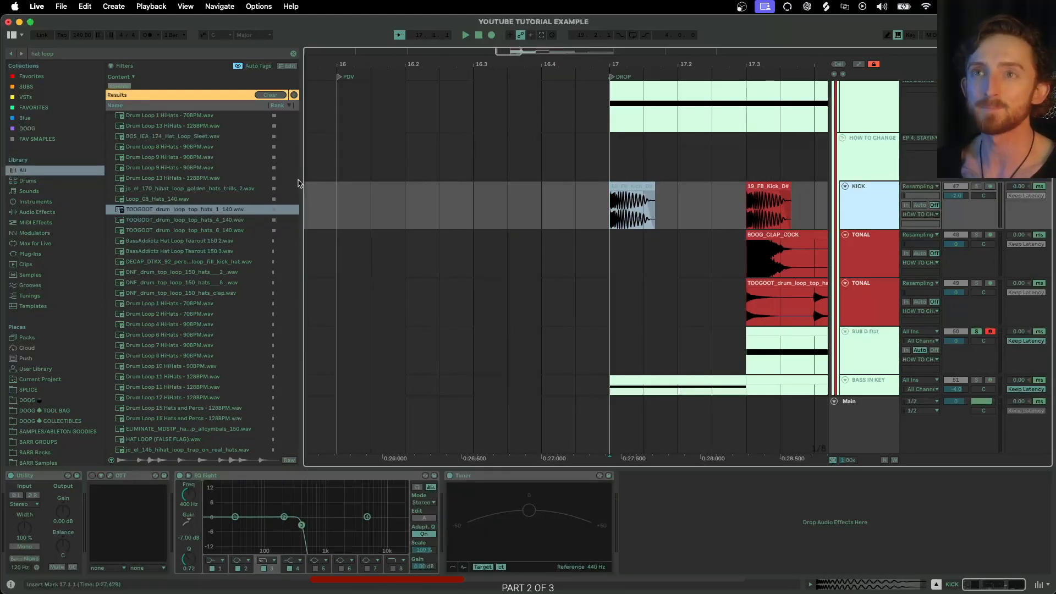
scroll(403, 198, right, 5)
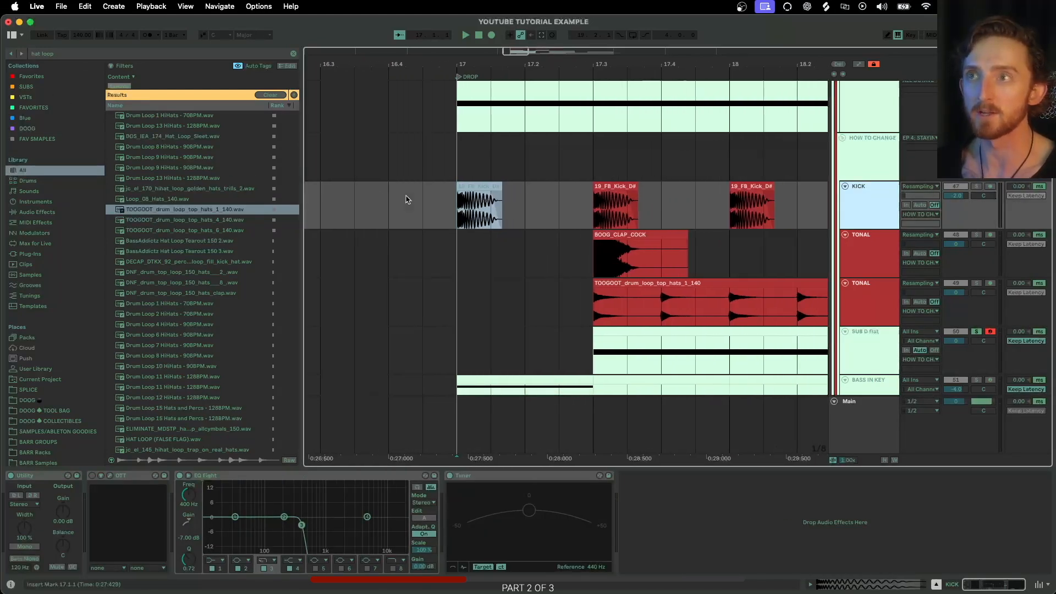
scroll(400, 193, up, 4)
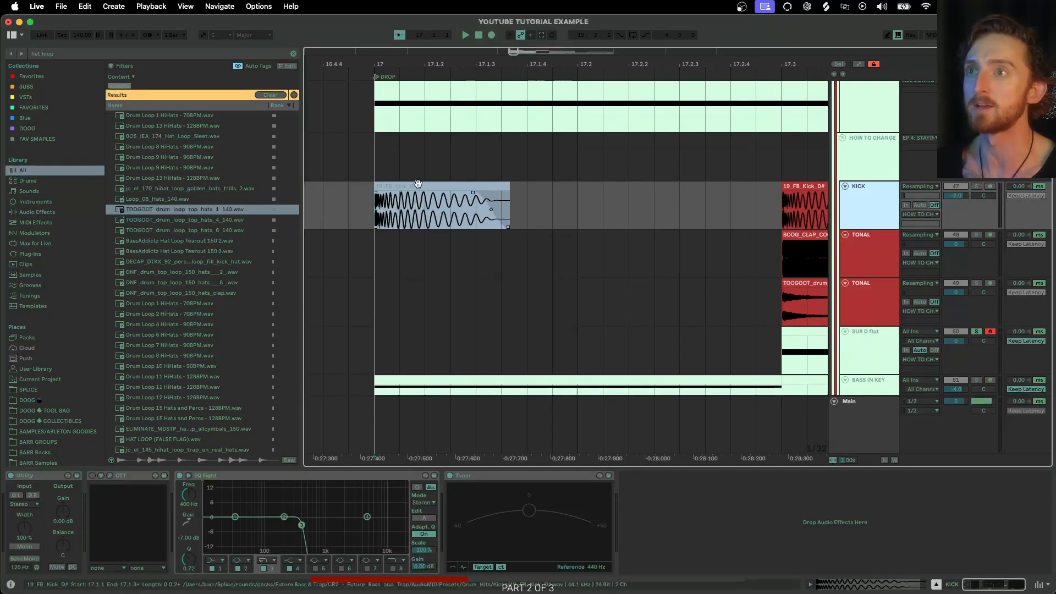
click(413, 189)
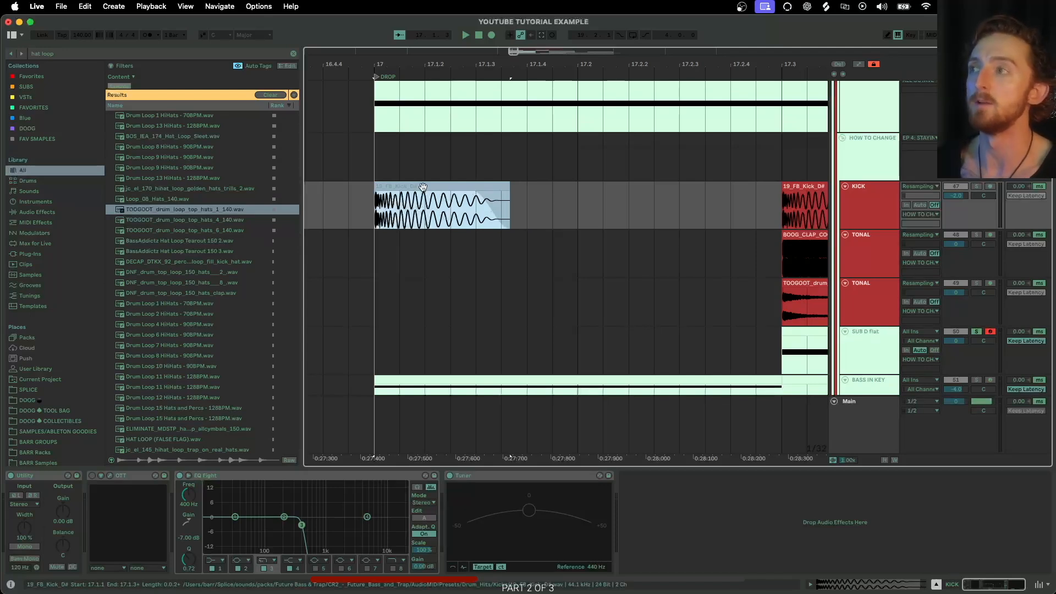
Solo the KICK track, select its Tuner device and play the kick to check its pitch.
click(976, 187)
click(495, 476)
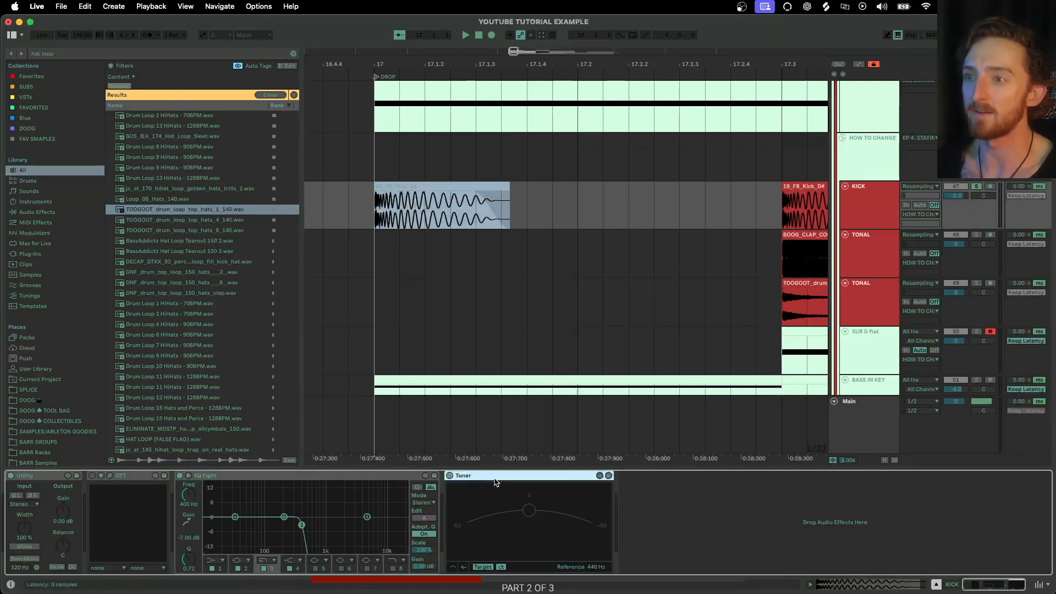
key(space)
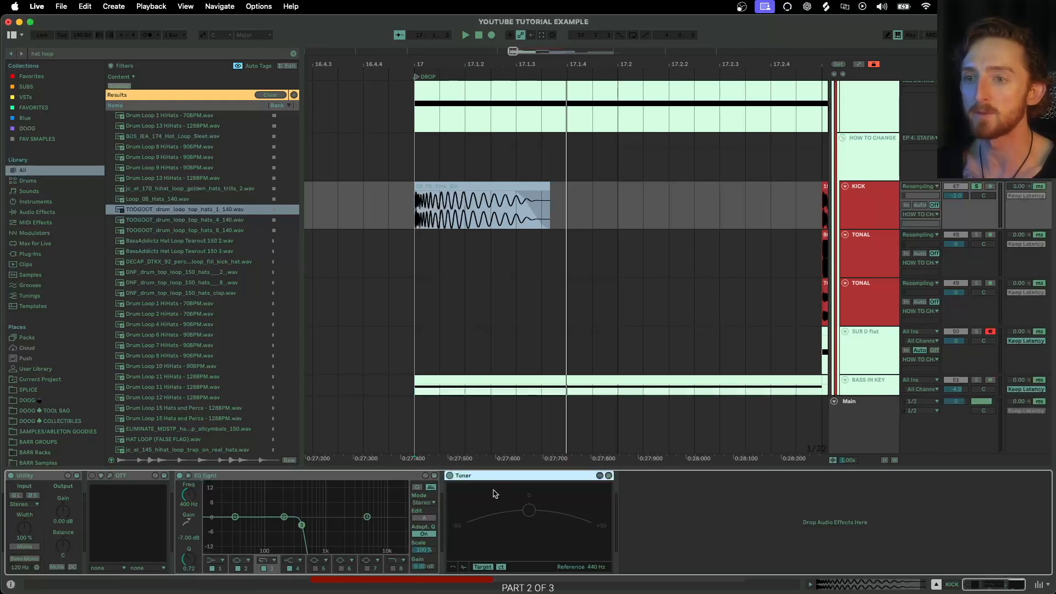
Sweep band 3 of the kick's EQ Eight down to 250 Hz, return it to 22.0 kHz and audition the kick.
drag(302, 529, 404, 524)
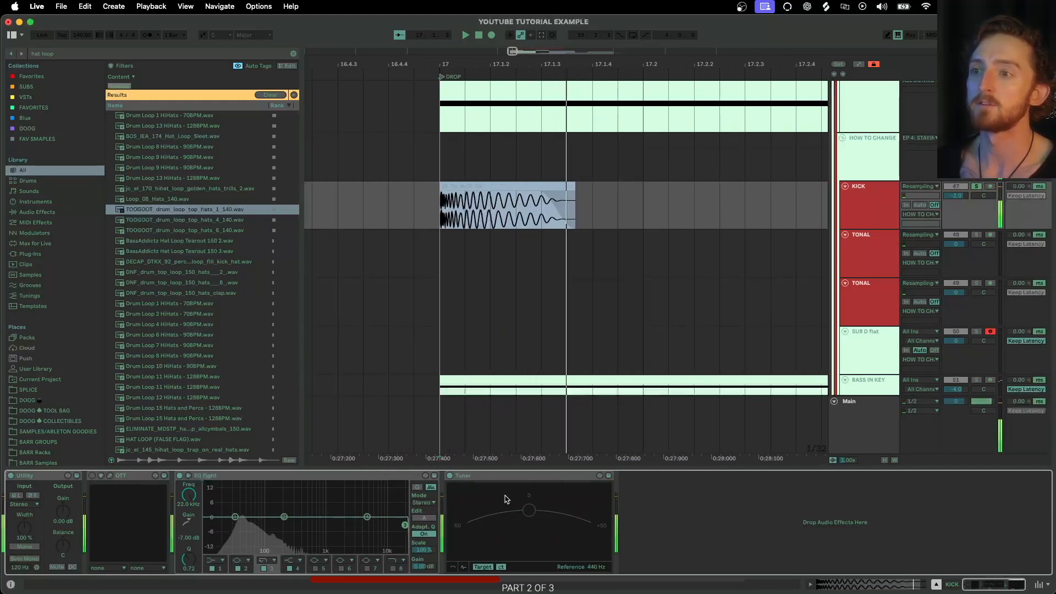
drag(405, 527, 289, 526)
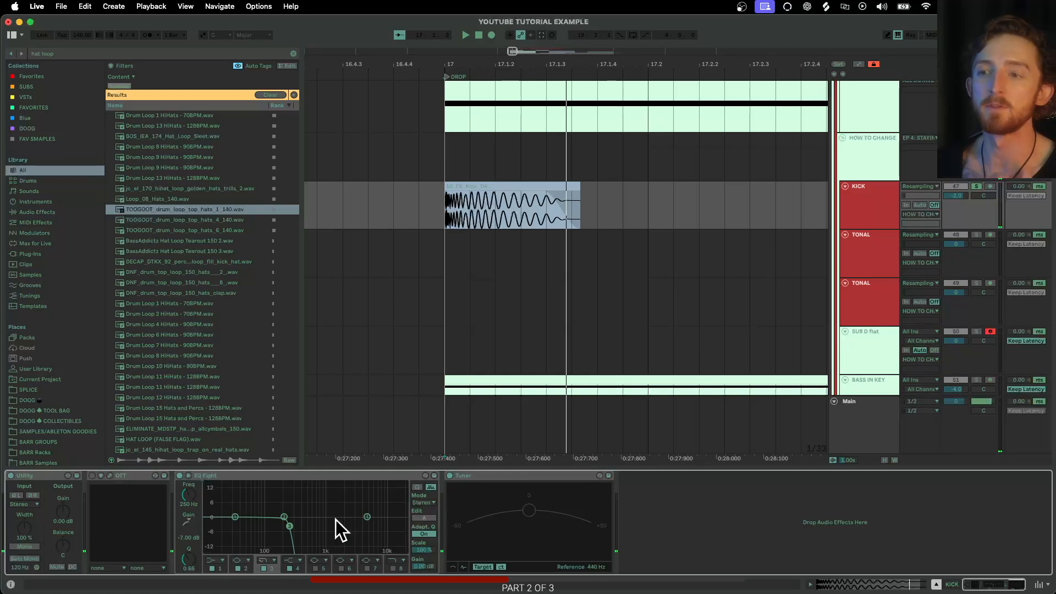
drag(289, 527, 405, 527)
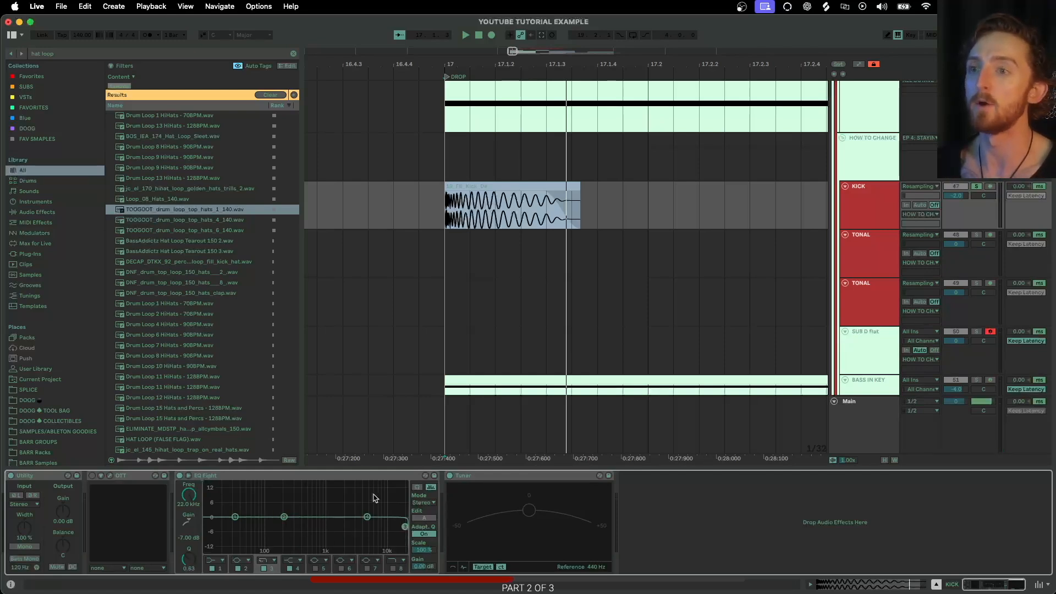
key(space)
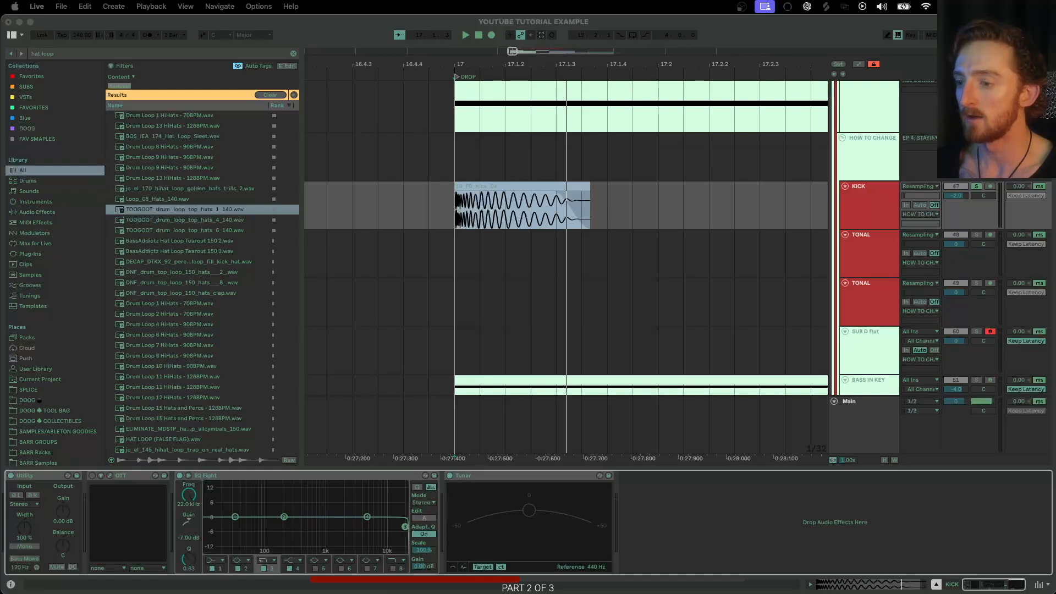
Switch to ChatGPT, ask "How many semi tones do I need to change from the key of F to D-flat?" and close its window.
drag(754, 593, 715, 35)
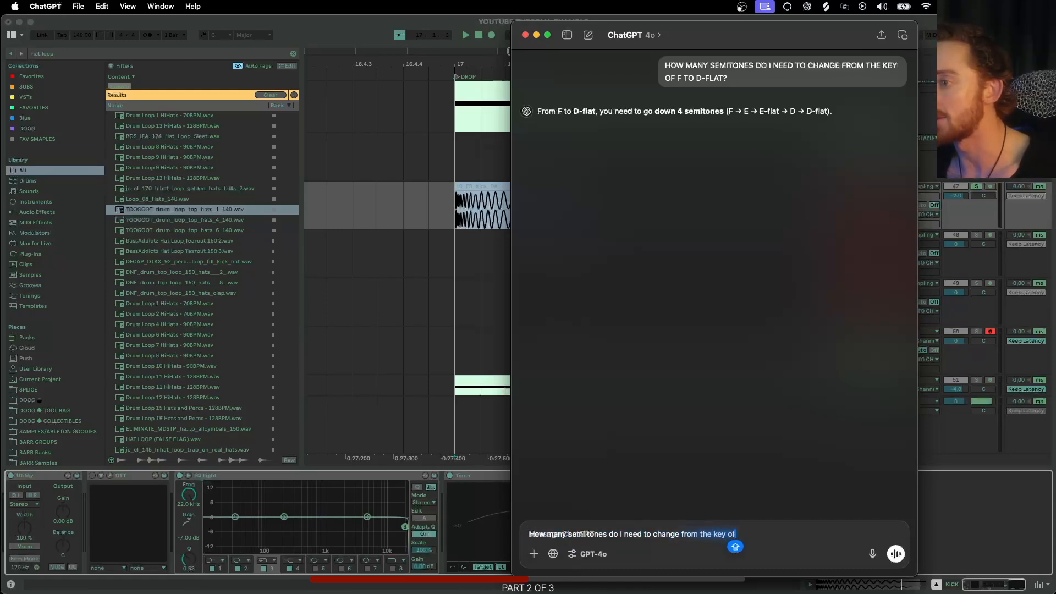
key(Return)
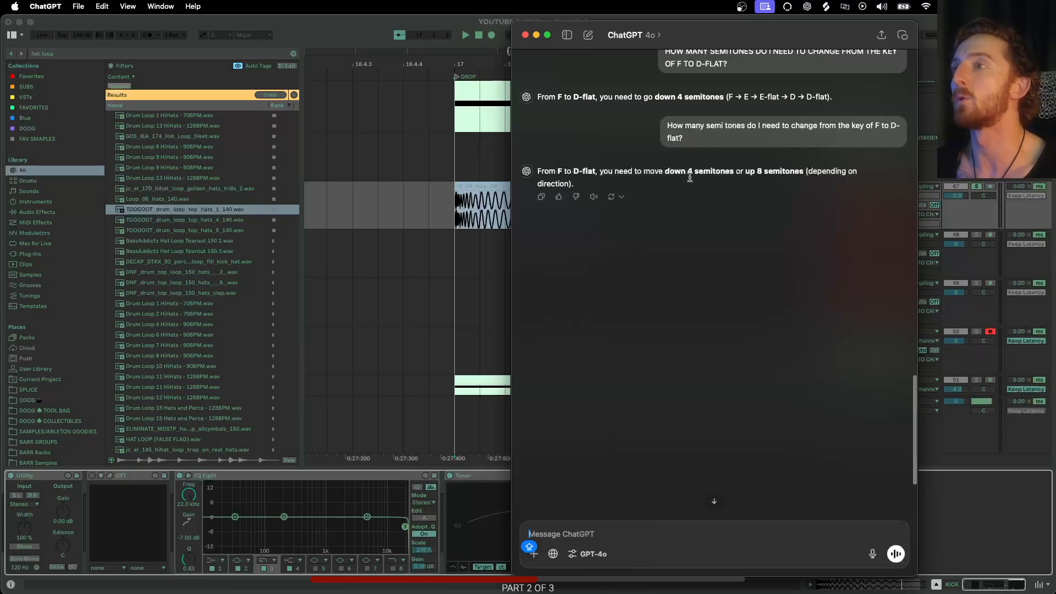
click(525, 35)
Open the first kick clip's sample view, return to the track's devices and play the kick through the Tuner.
double_click(493, 185)
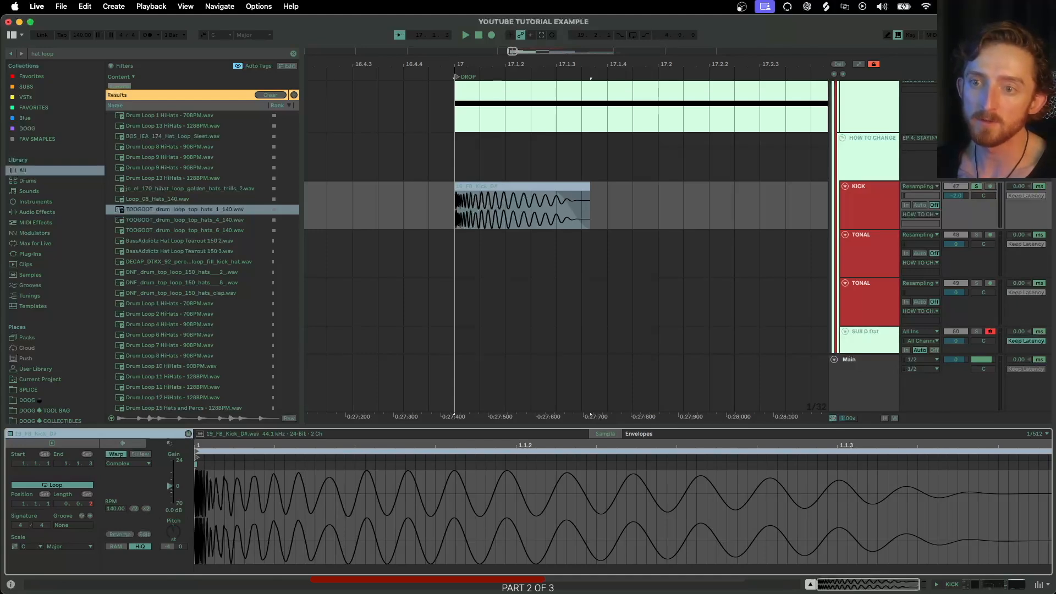
key(shift+Tab)
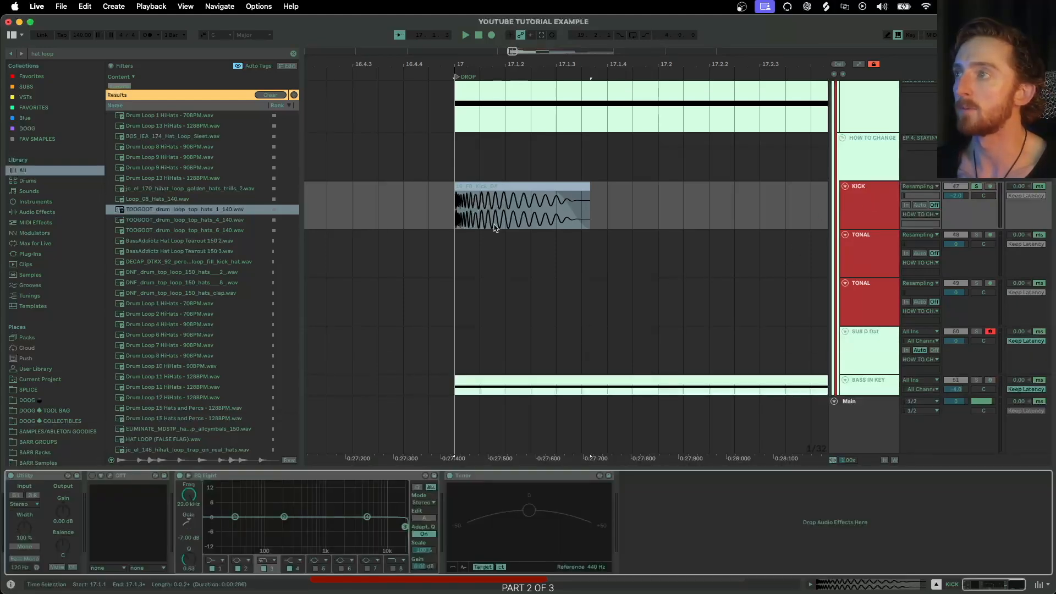
click(458, 211)
key(space)
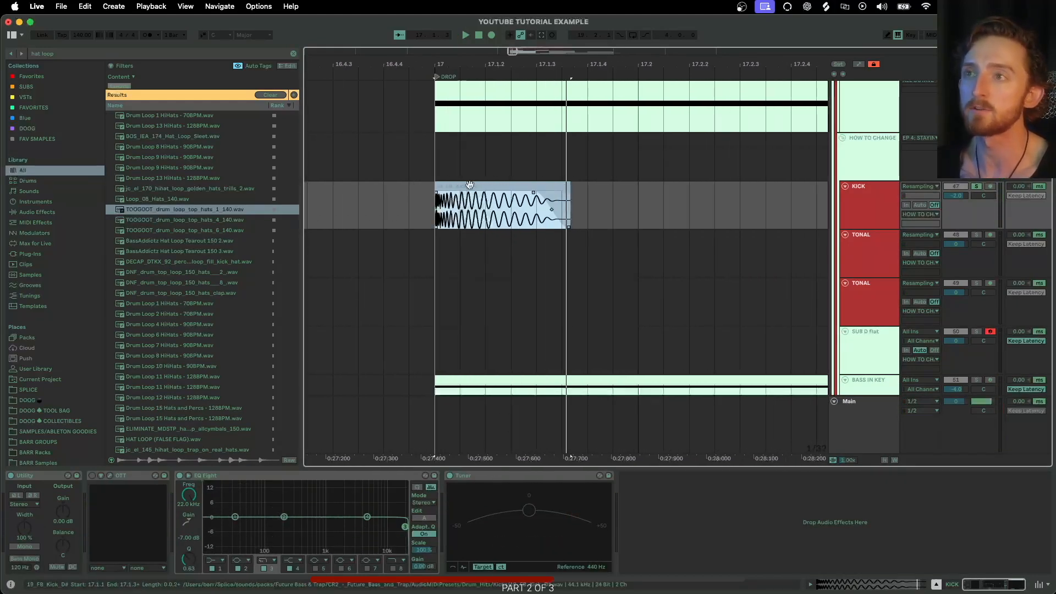
Reopen the kick clip's sample view to examine its settings, return to the KICK devices and replay the clip from bar 17.
double_click(470, 183)
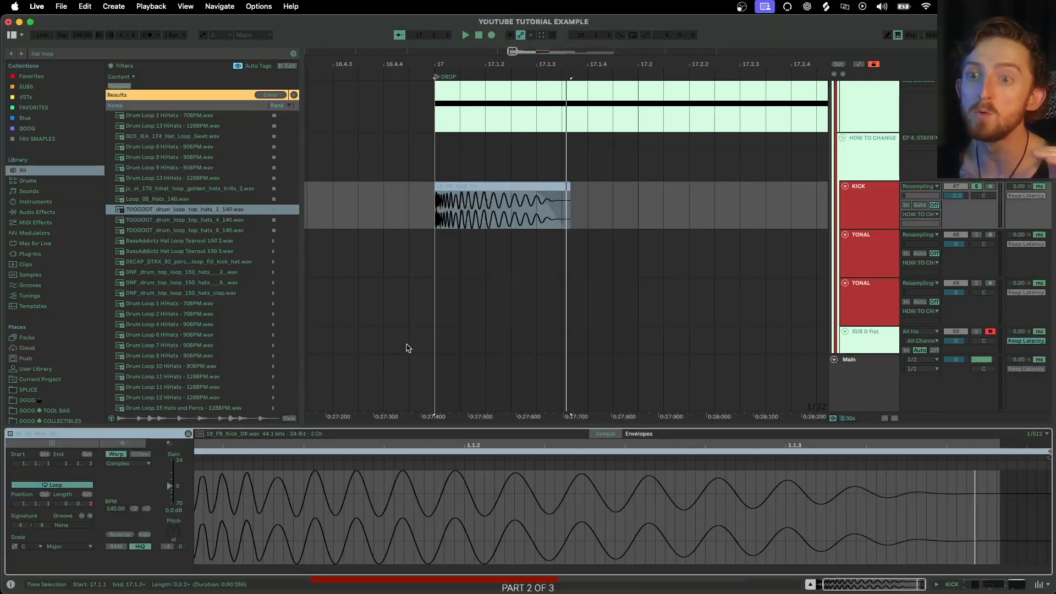
double_click(862, 214)
click(437, 208)
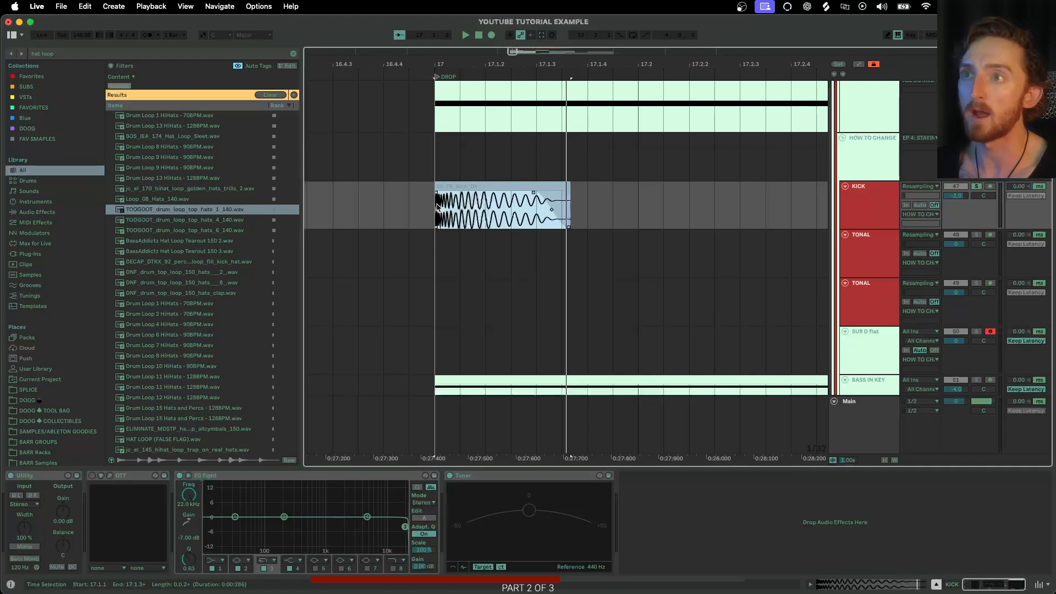
key(space)
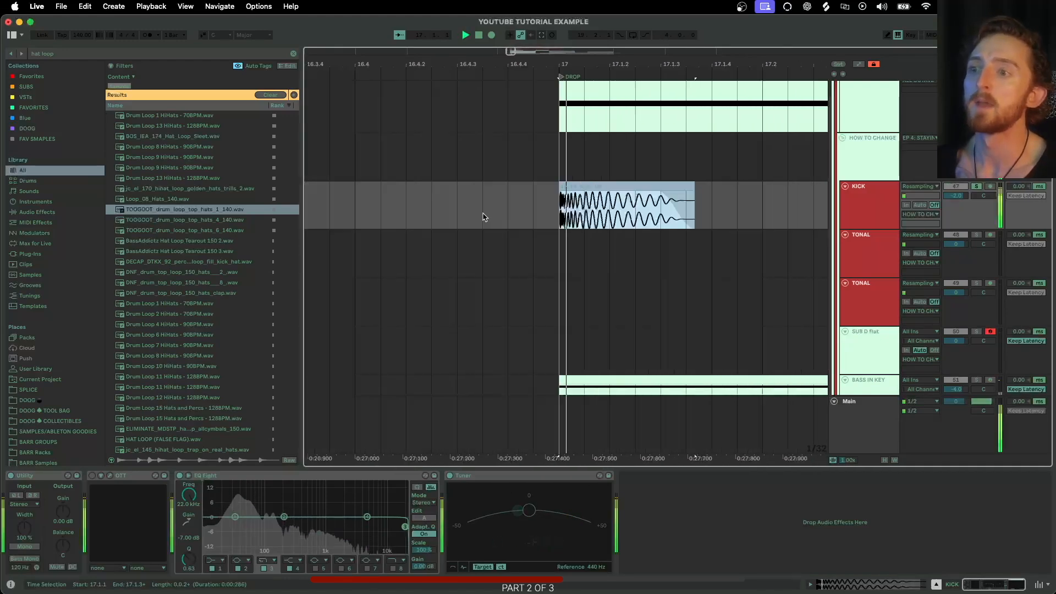
Recolour the first kick clip at bar 17 red.
right_click(434, 193)
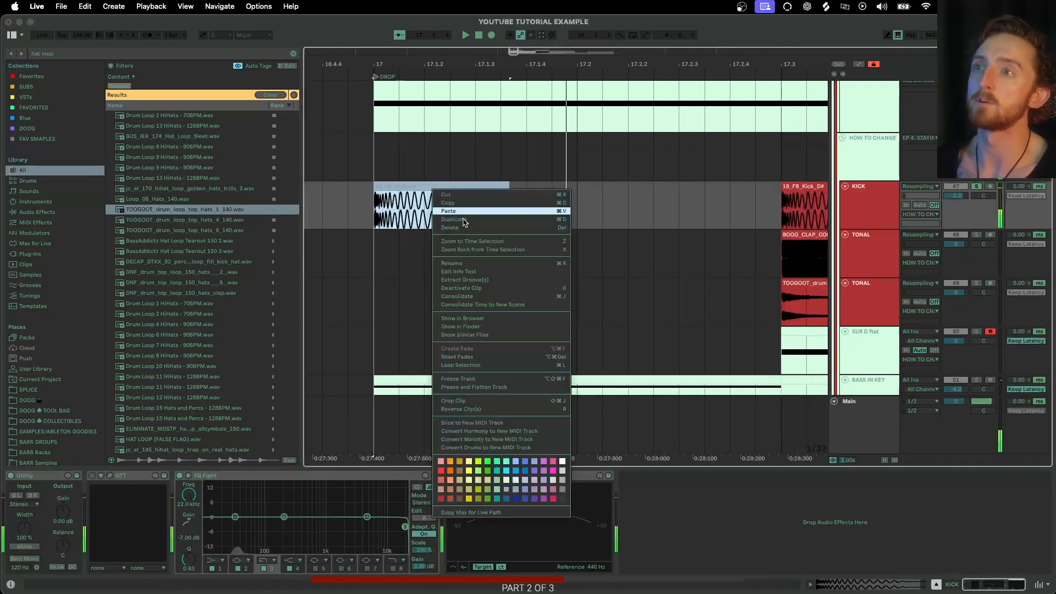
click(441, 499)
scroll(446, 240, down, 5)
scroll(466, 244, down, 2)
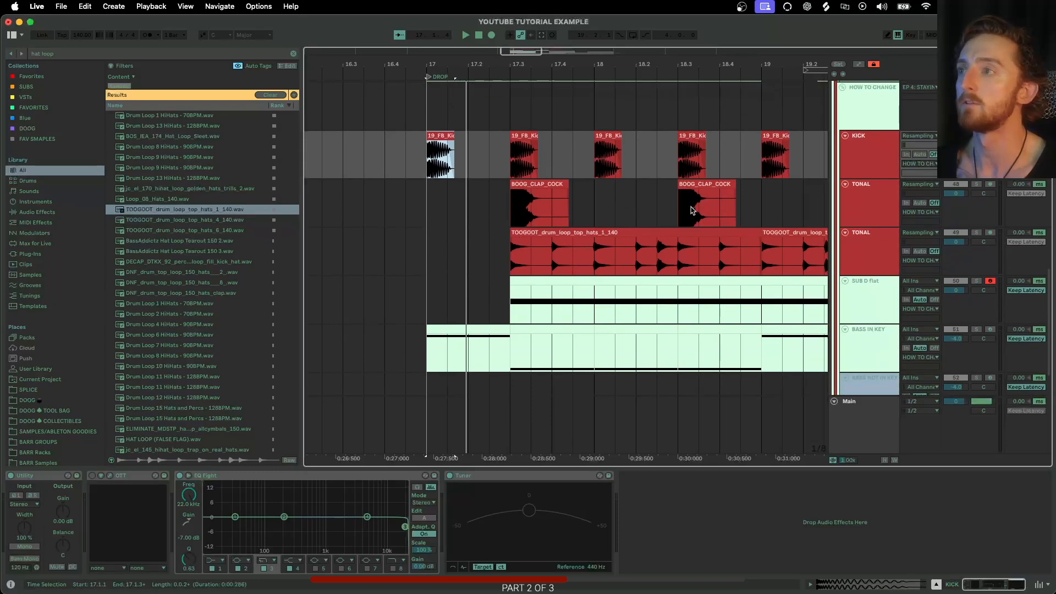
scroll(731, 210, right, 1)
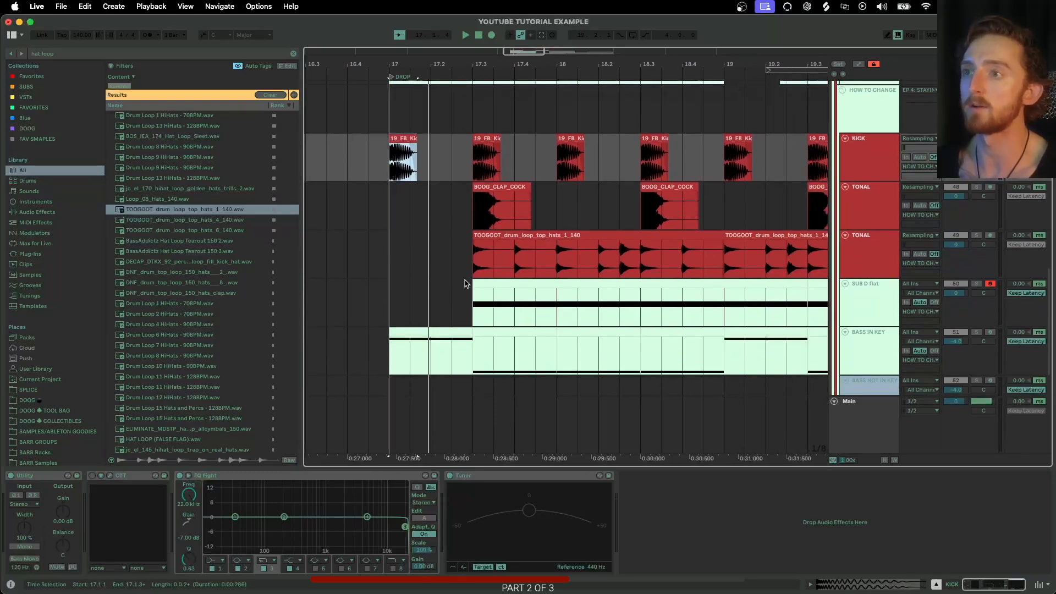
Select the BASS IN KEY track, open its Serum instrument to examine the OSC A octave setting, and close the window.
scroll(464, 281, down, 3)
click(863, 299)
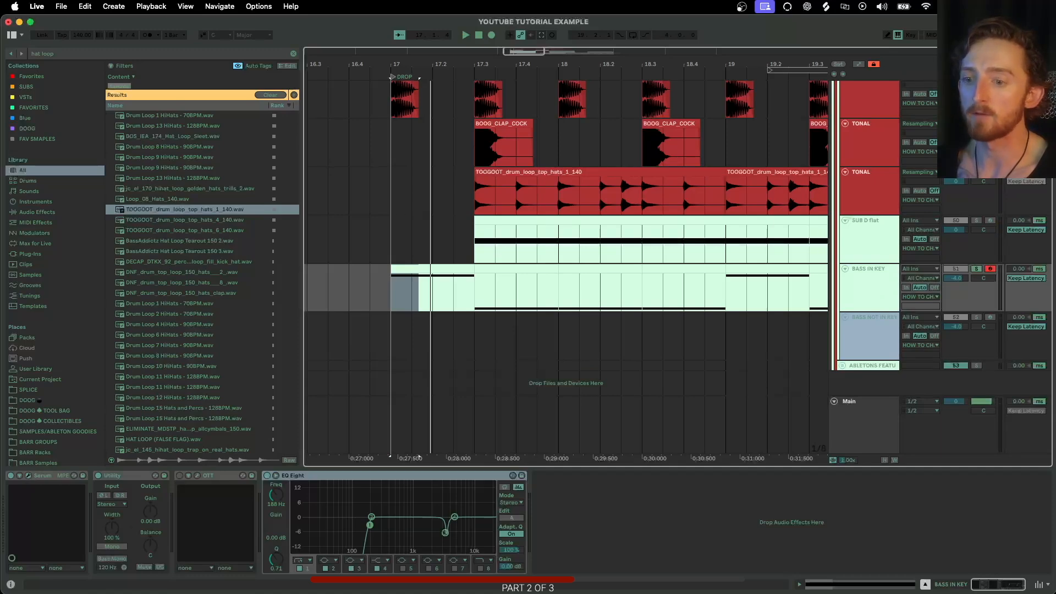
click(28, 476)
drag(321, 130, 312, 104)
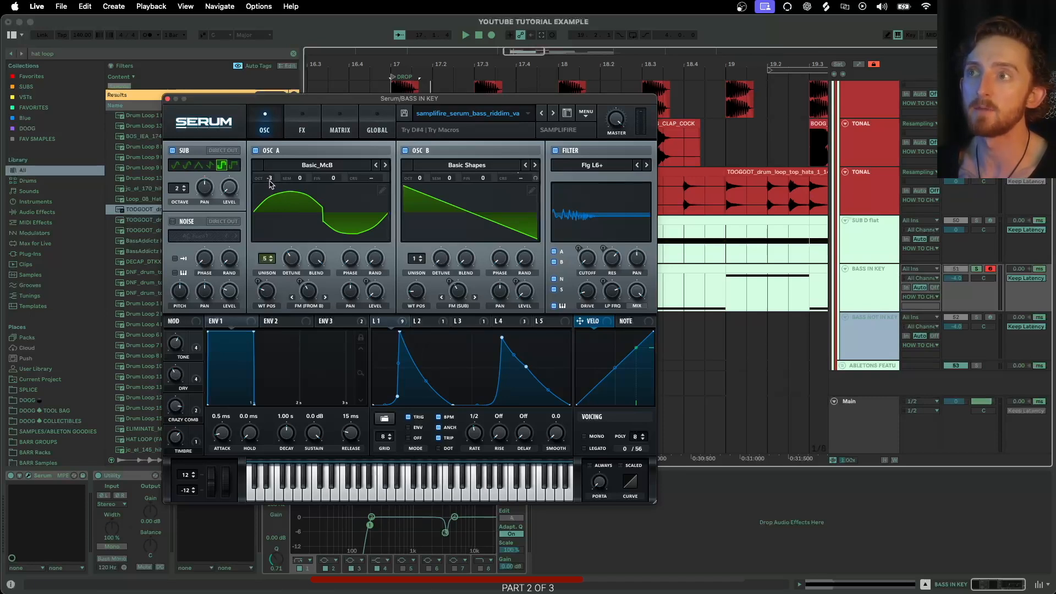
click(168, 100)
Select the drum, sub and bass clips from bar 17 to bar 21, and place the insert marker at 16.3.1 on BASS IN KEY.
scroll(488, 222, down, 5)
scroll(486, 224, right, 2)
drag(369, 109, 603, 306)
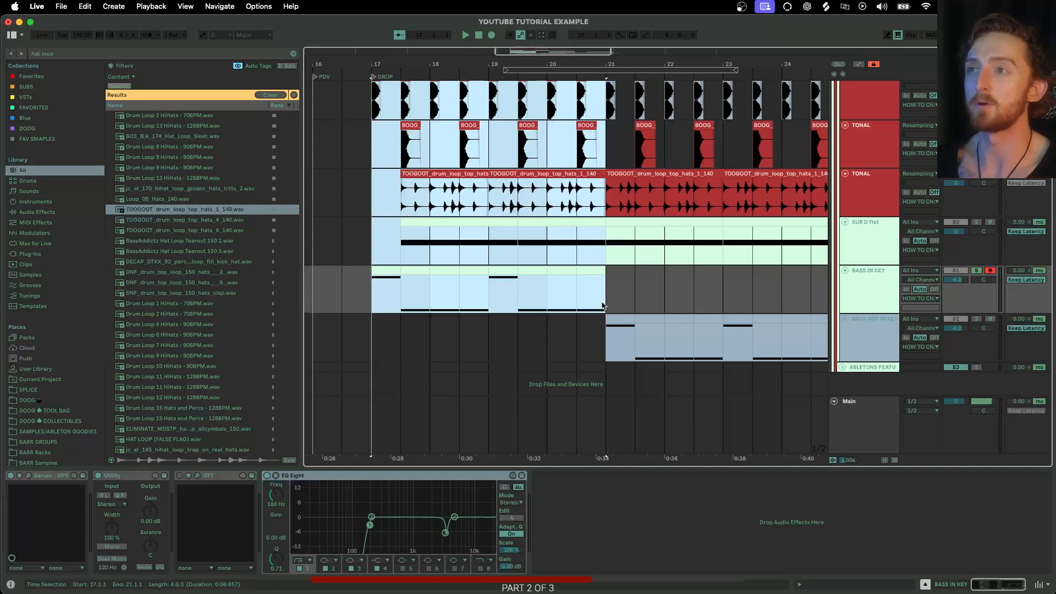
click(331, 278)
scroll(378, 282, up, 5)
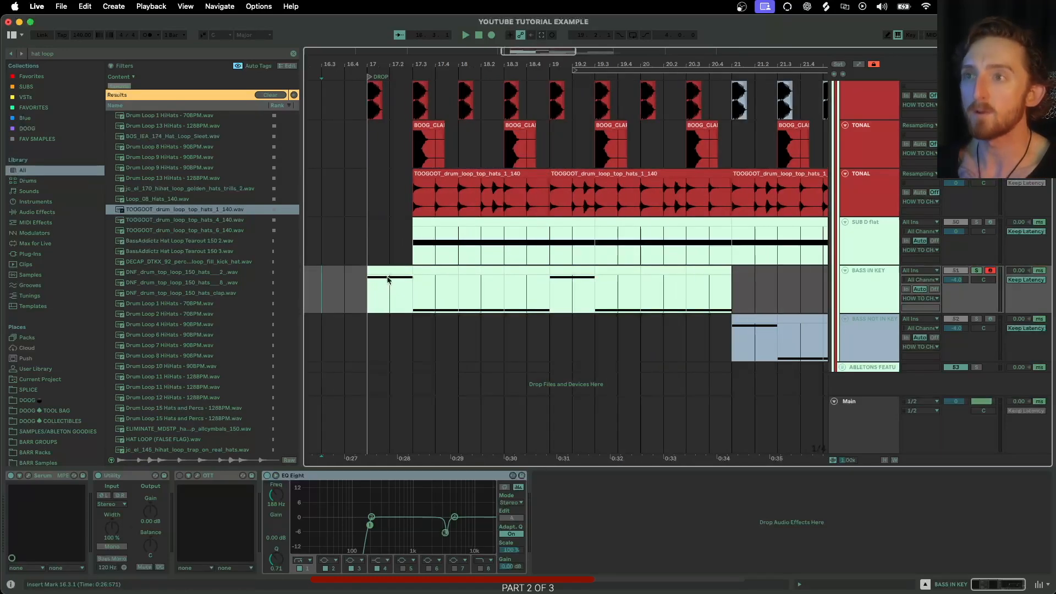
Open the BASS IN KEY clip at bar 17 in an enlarged note editor, examine its note's pitch, and shrink the editor.
double_click(388, 272)
drag(376, 424, 376, 104)
scroll(251, 374, down, 12)
scroll(252, 377, down, 5)
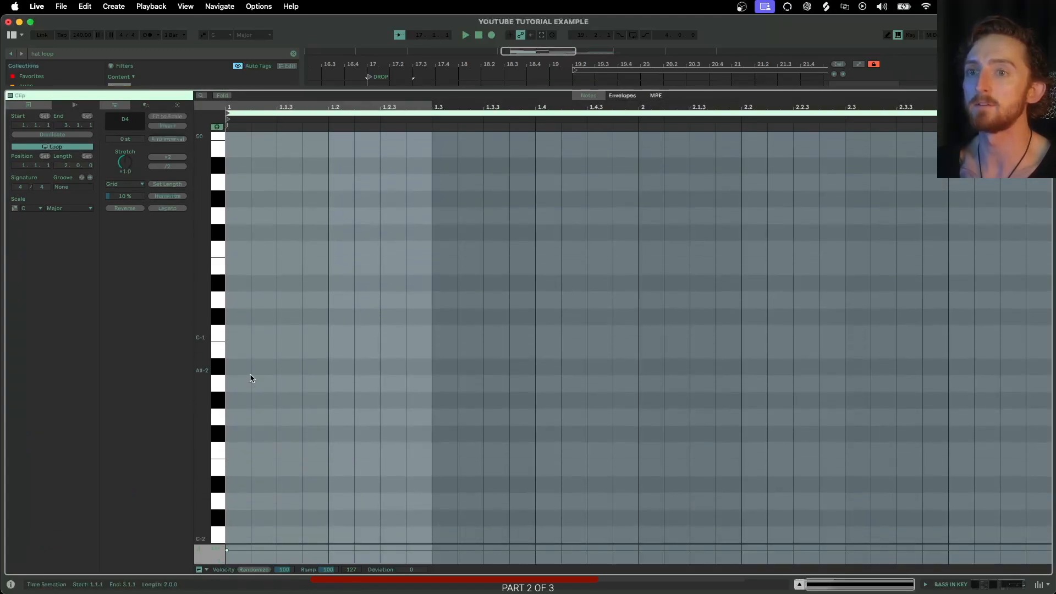
scroll(252, 378, up, 15)
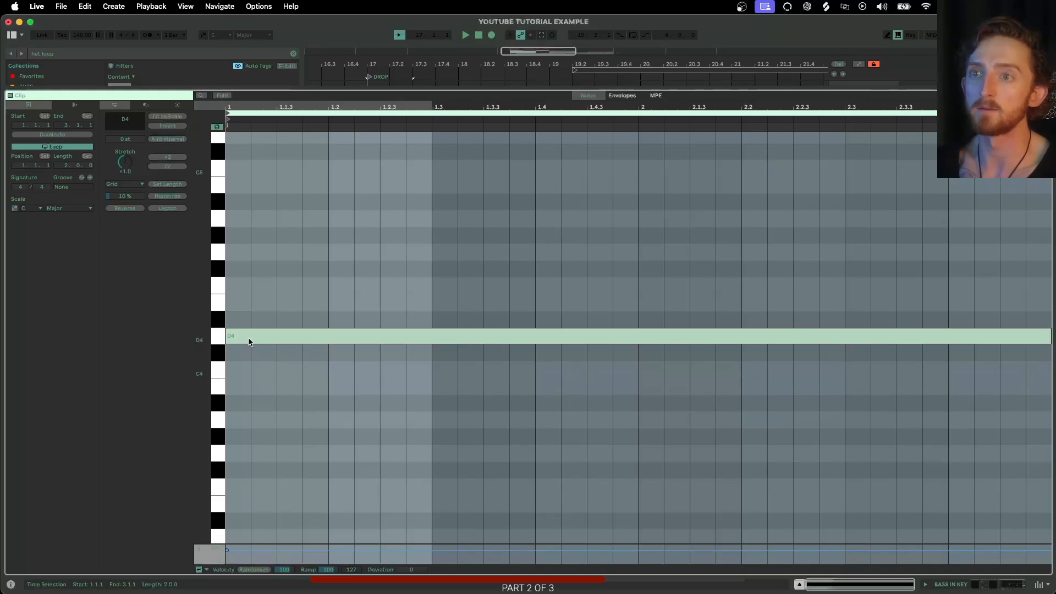
drag(282, 88, 301, 353)
scroll(404, 253, up, 2)
scroll(415, 234, up, 2)
Play the soloed BASS IN KEY track from 17.1.1, stop, and place the insert marker at 17.3.1.
click(368, 250)
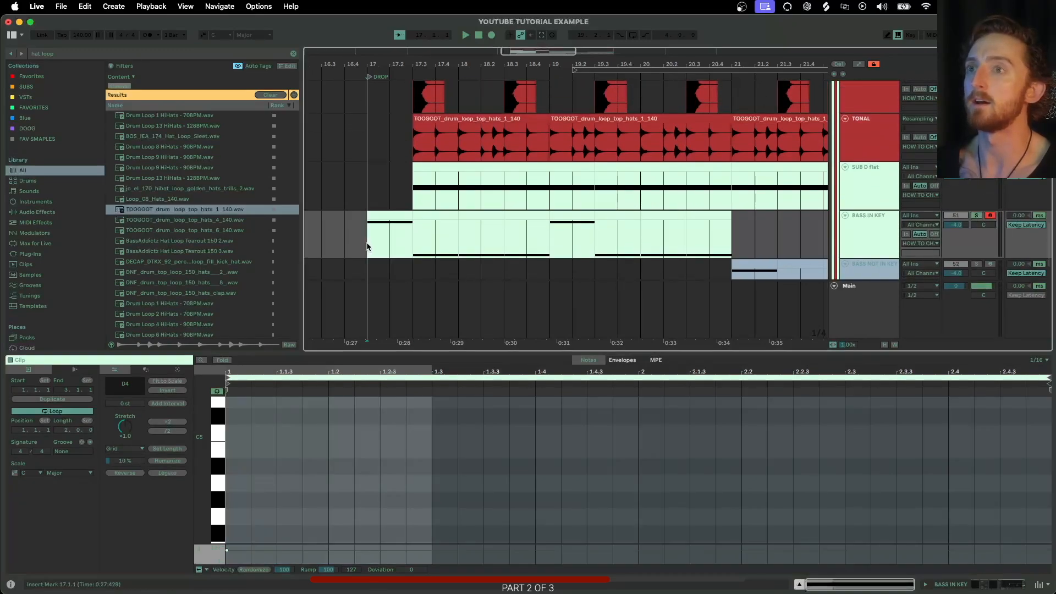
scroll(371, 254, up, 2)
drag(379, 353, 380, 447)
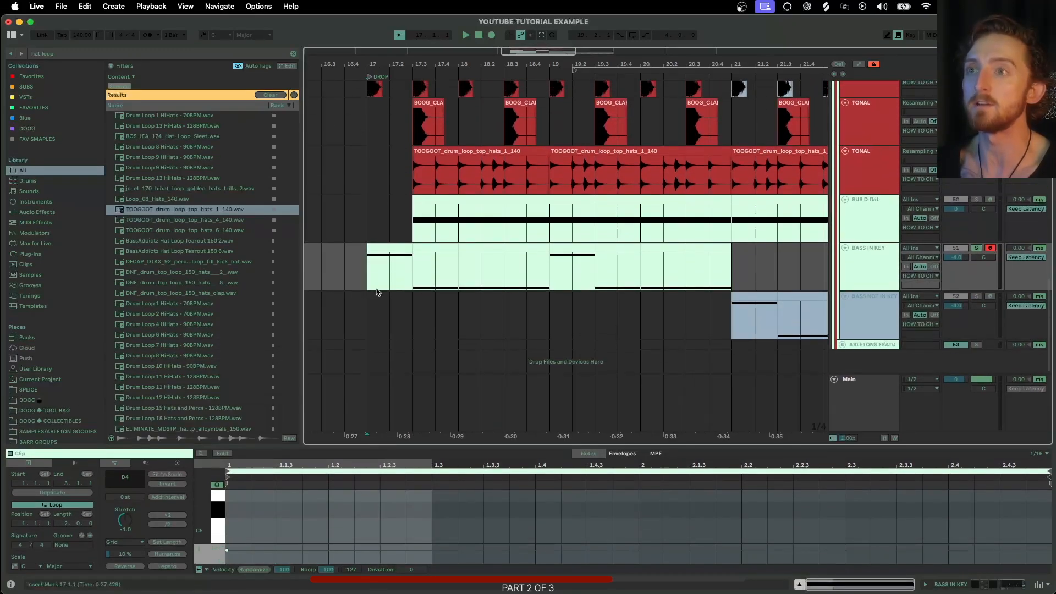
key(space)
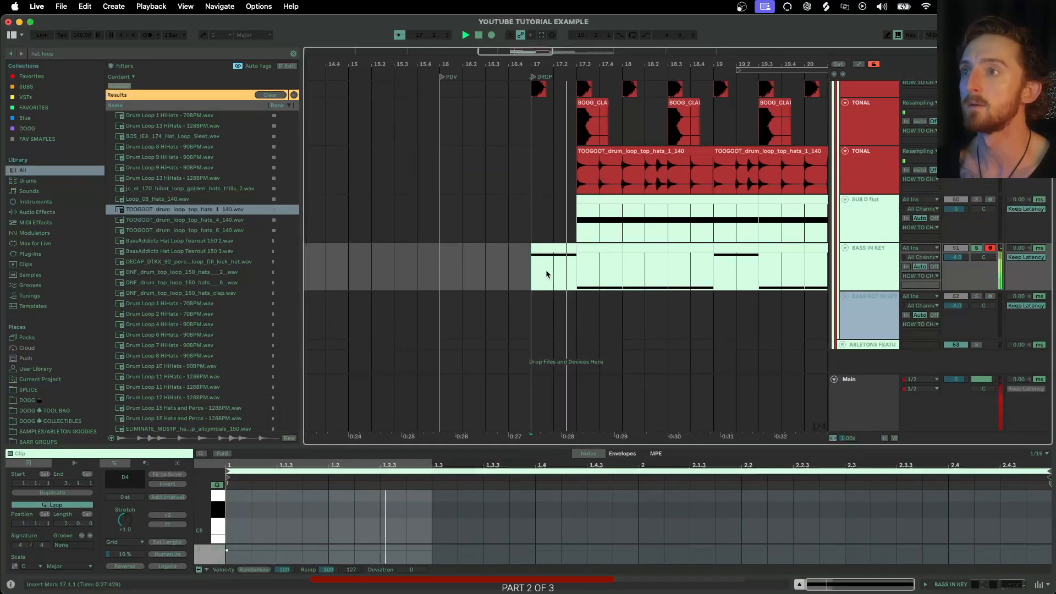
click(567, 269)
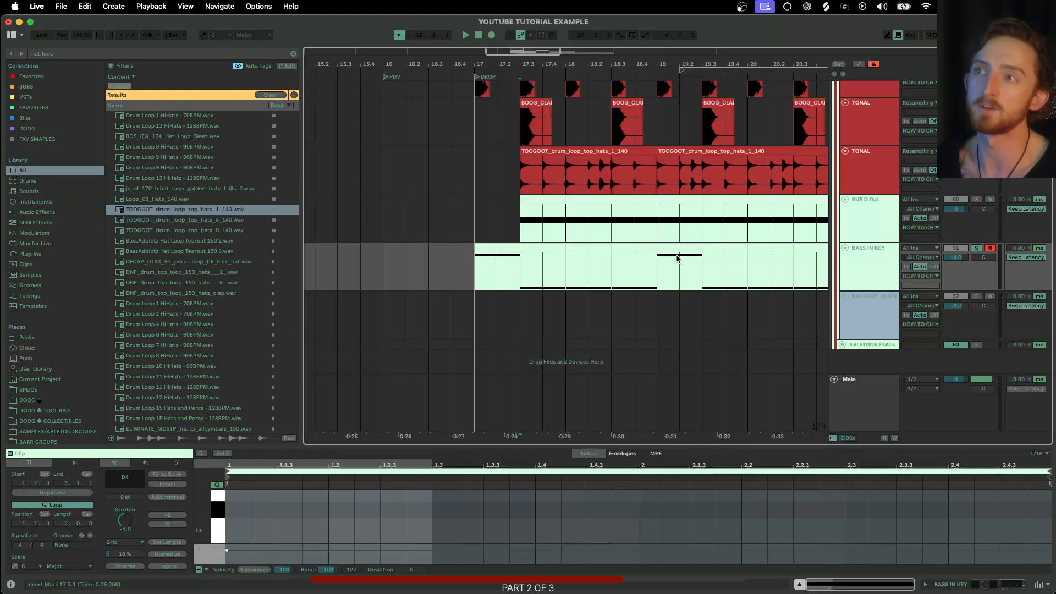
Turn off the solo on BASS IN KEY and play the drums, sub and bass together from 17.1.1.
click(976, 248)
scroll(551, 252, down, 2)
scroll(528, 253, up, 4)
scroll(470, 220, down, 2)
click(453, 173)
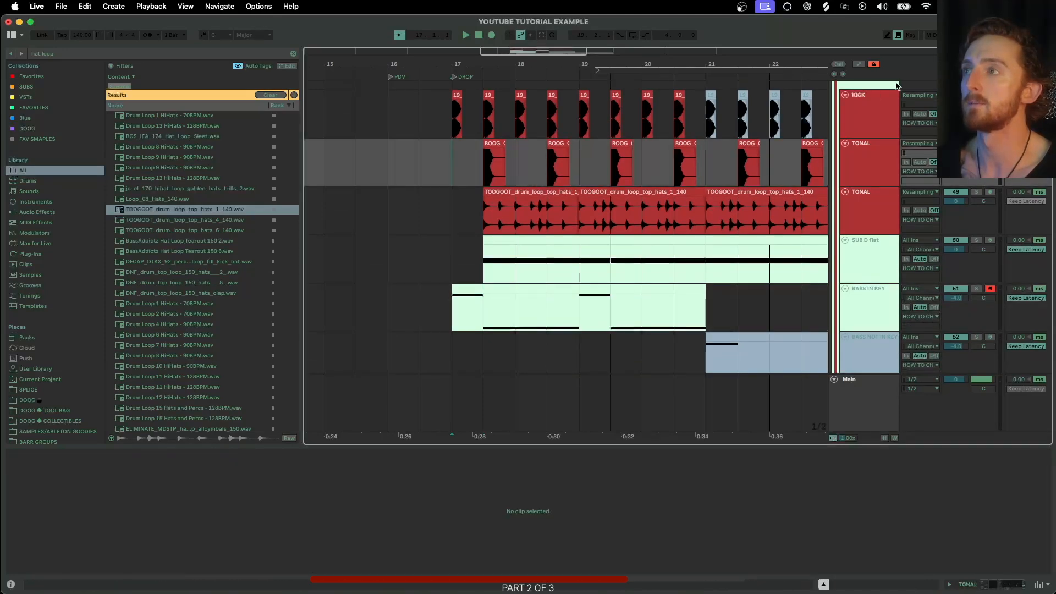
scroll(452, 173, up, 3)
click(452, 135)
key(space)
scroll(651, 155, down, 2)
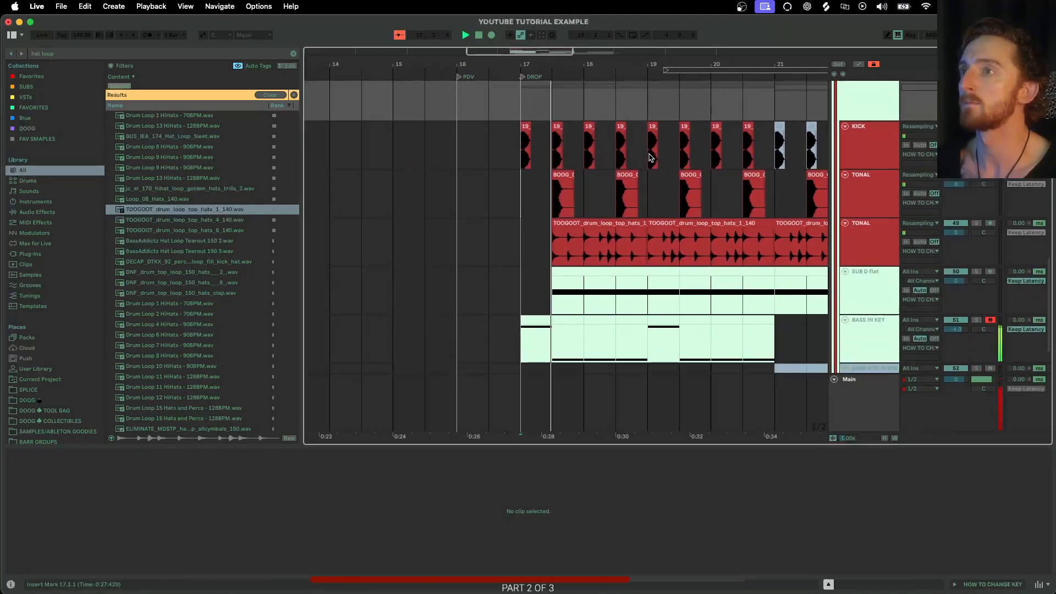
scroll(638, 157, right, 2)
scroll(627, 158, right, 2)
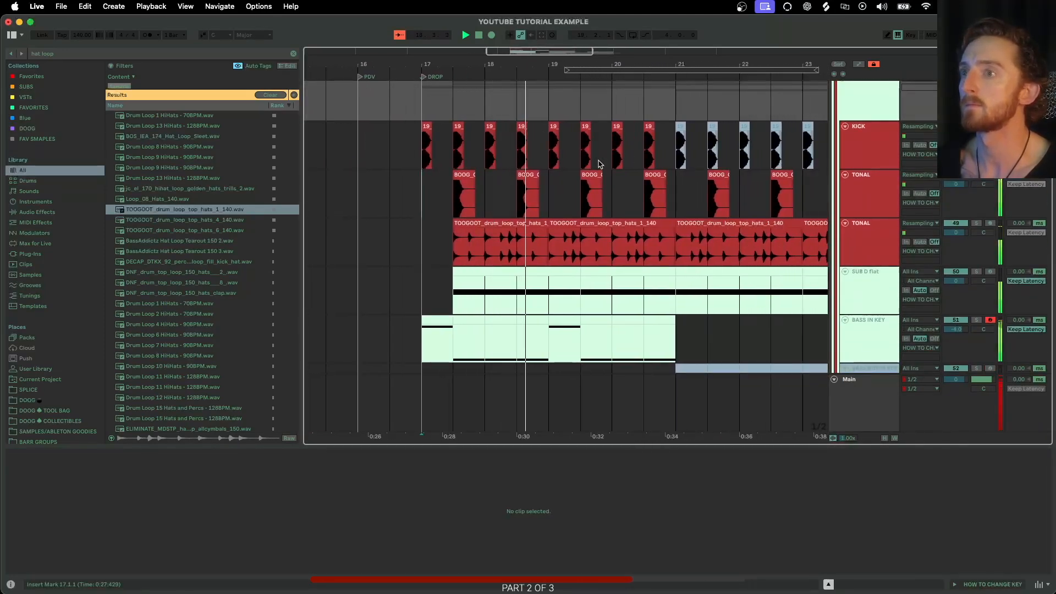
scroll(599, 164, down, 1)
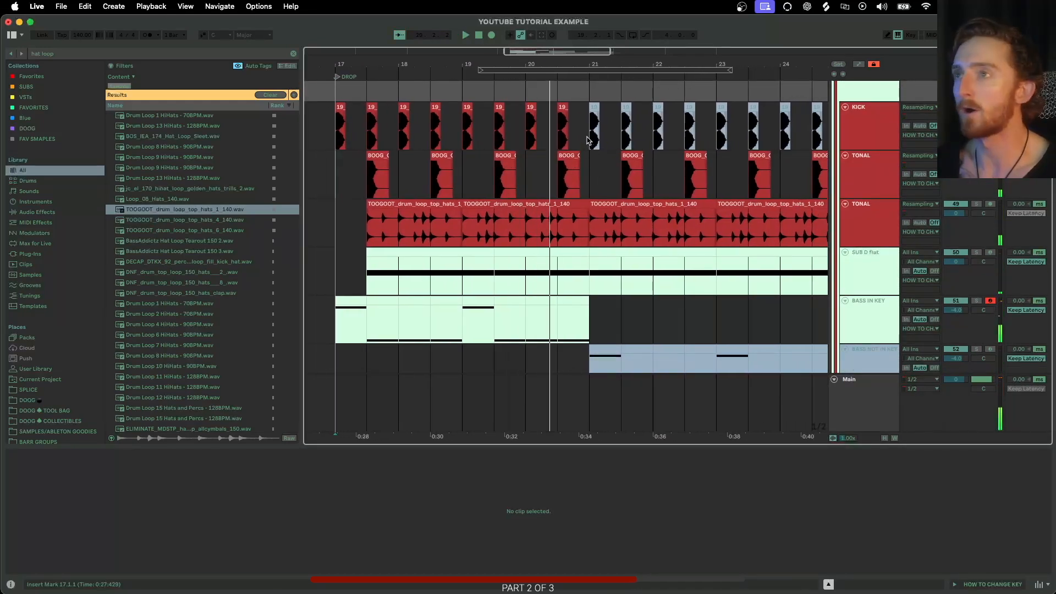
Select the first blue-grey kick clip at 21.1.1 on the KICK track and show its sample.
click(587, 141)
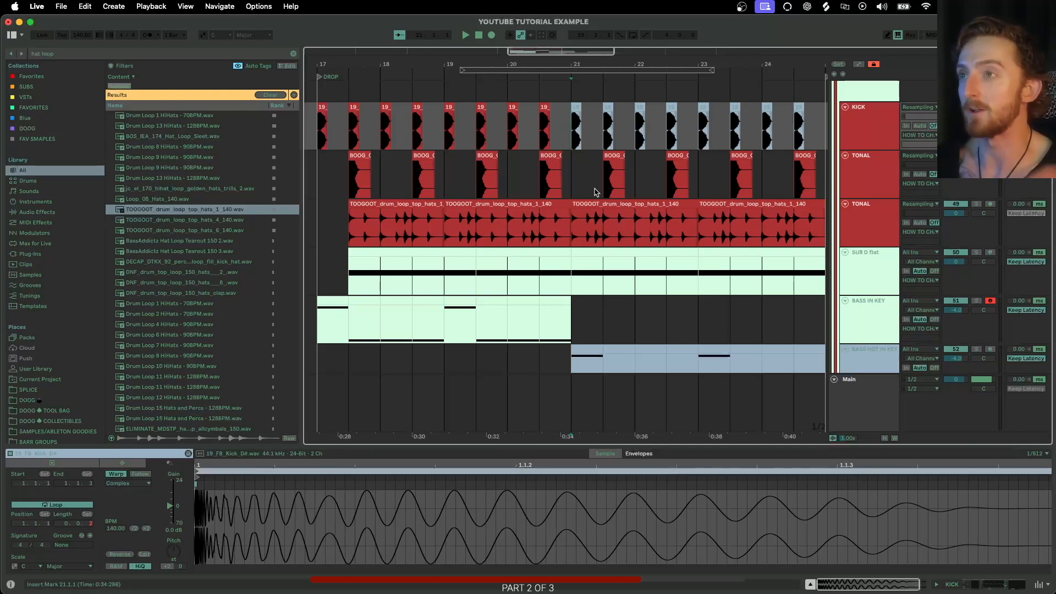
scroll(596, 192, right, 2)
scroll(512, 131, up, 5)
click(499, 108)
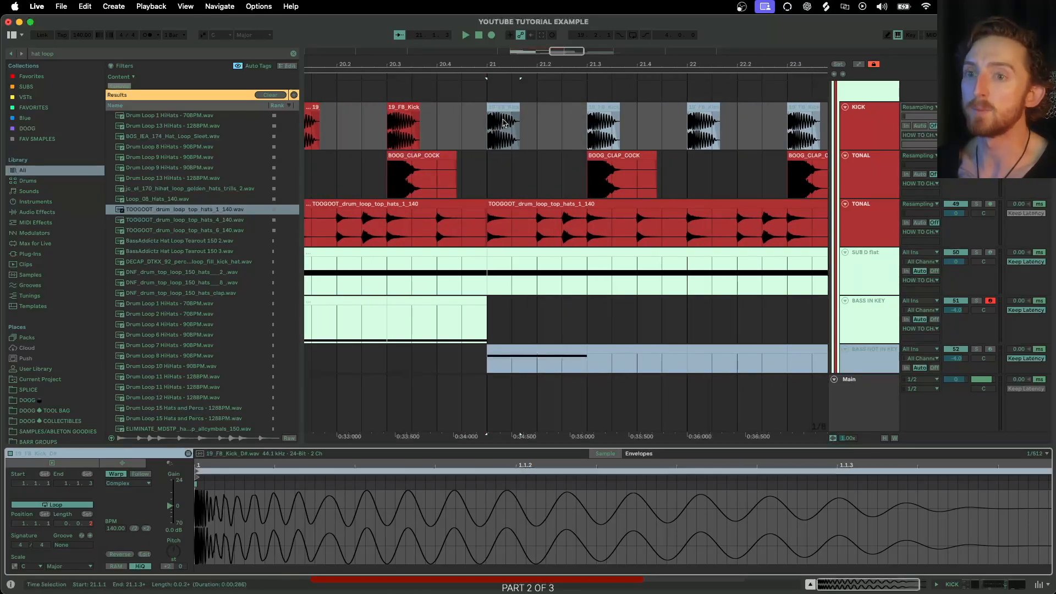
Solo and arm the BASS NOT IN KEY track, place the insert marker in its clips, and select the track.
scroll(667, 271, down, 3)
click(946, 312)
click(976, 296)
click(989, 296)
click(740, 307)
click(878, 309)
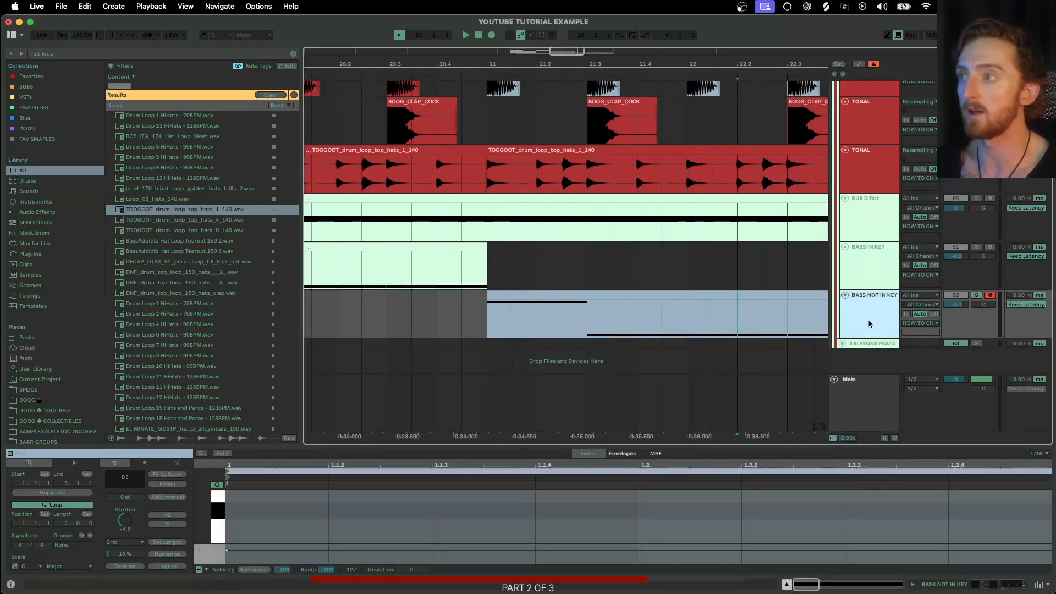
Open the Serum instrument on BASS NOT IN KEY to examine its oscillator octave and semitone settings, and close the window.
double_click(868, 319)
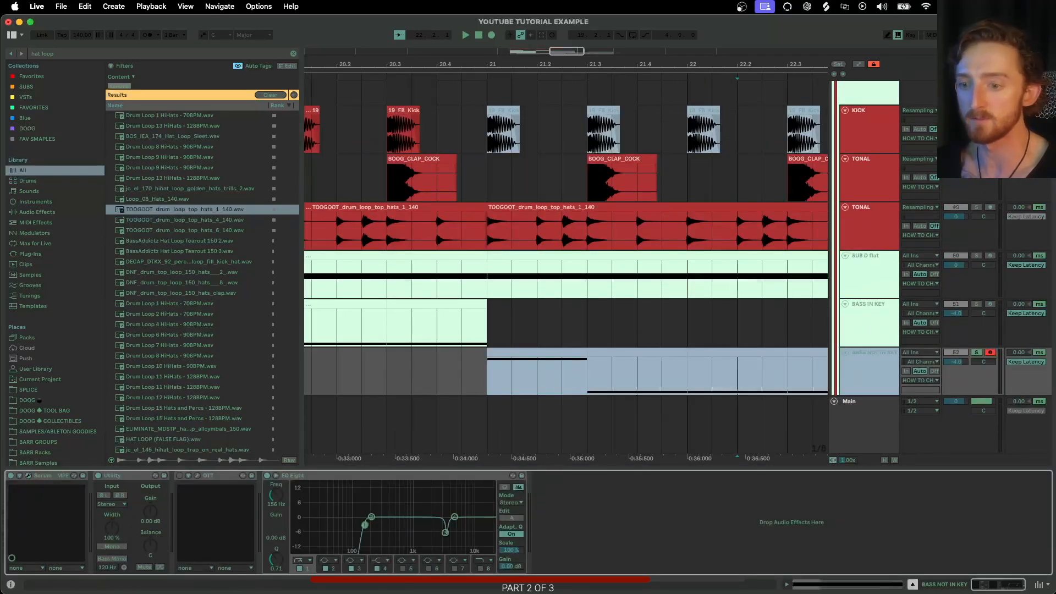
click(28, 475)
drag(305, 481, 253, 76)
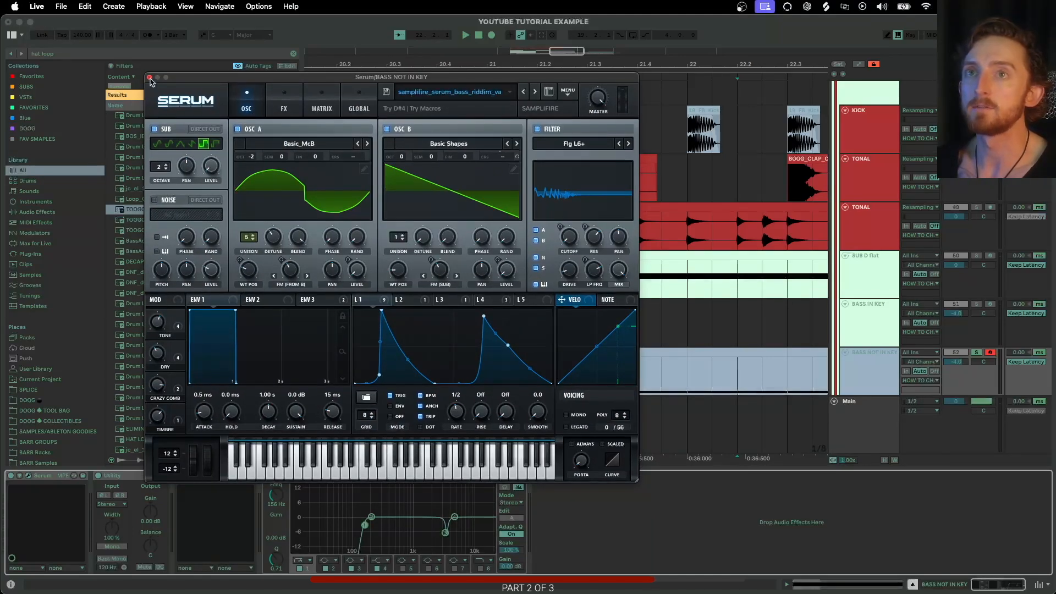
click(148, 77)
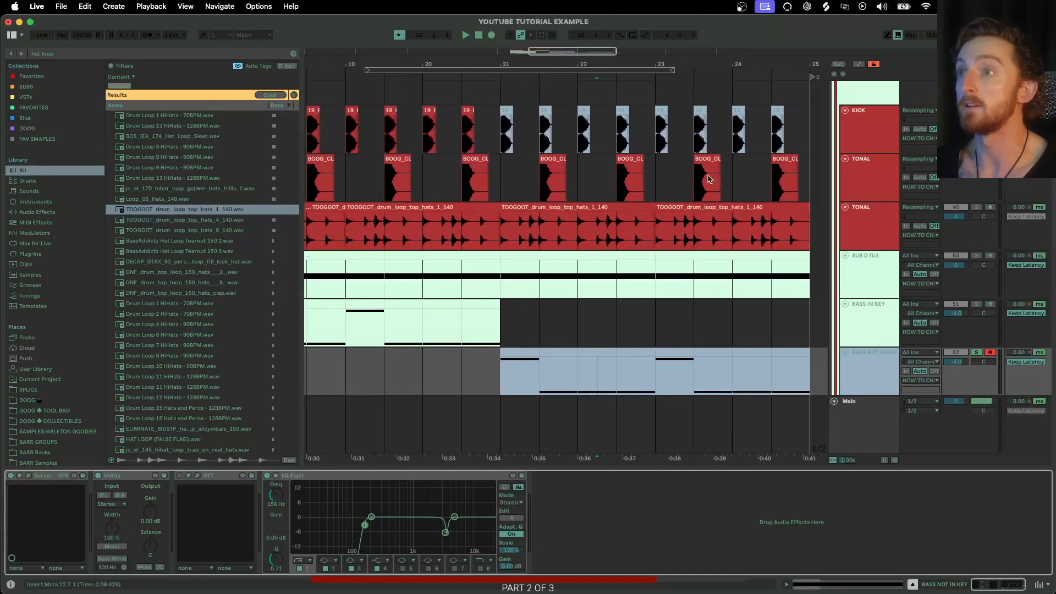
Clear the BASS NOT IN KEY solo and play the full arrangement from 21.1.1 on the KICK track.
click(976, 111)
scroll(976, 111, up, 2)
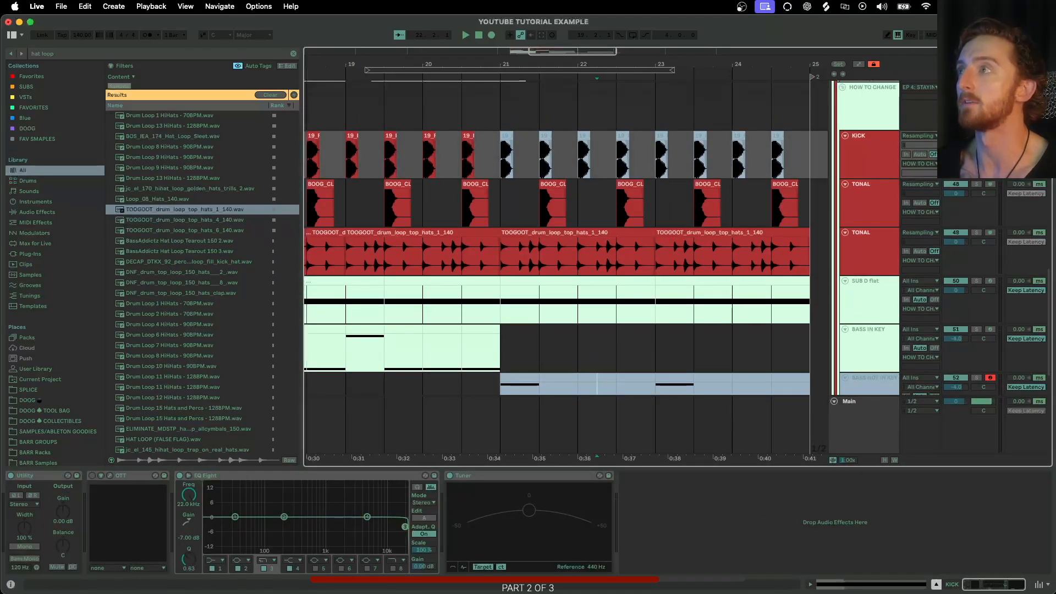
click(976, 87)
click(495, 152)
key(space)
scroll(547, 190, left, 2)
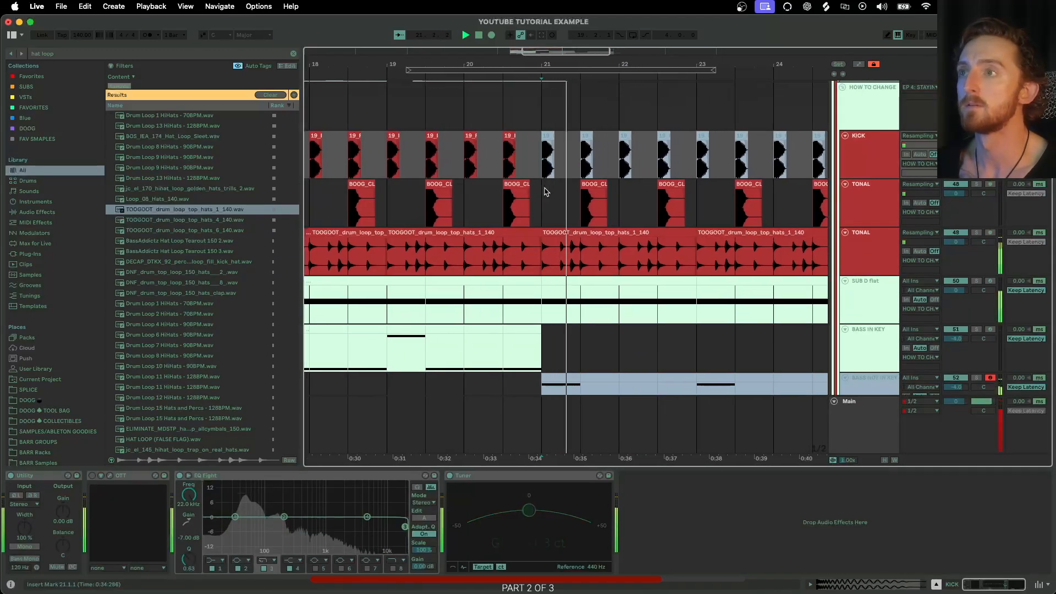
scroll(544, 189, down, 2)
scroll(544, 188, down, 4)
scroll(543, 190, up, 3)
scroll(543, 193, up, 1)
scroll(543, 194, down, 3)
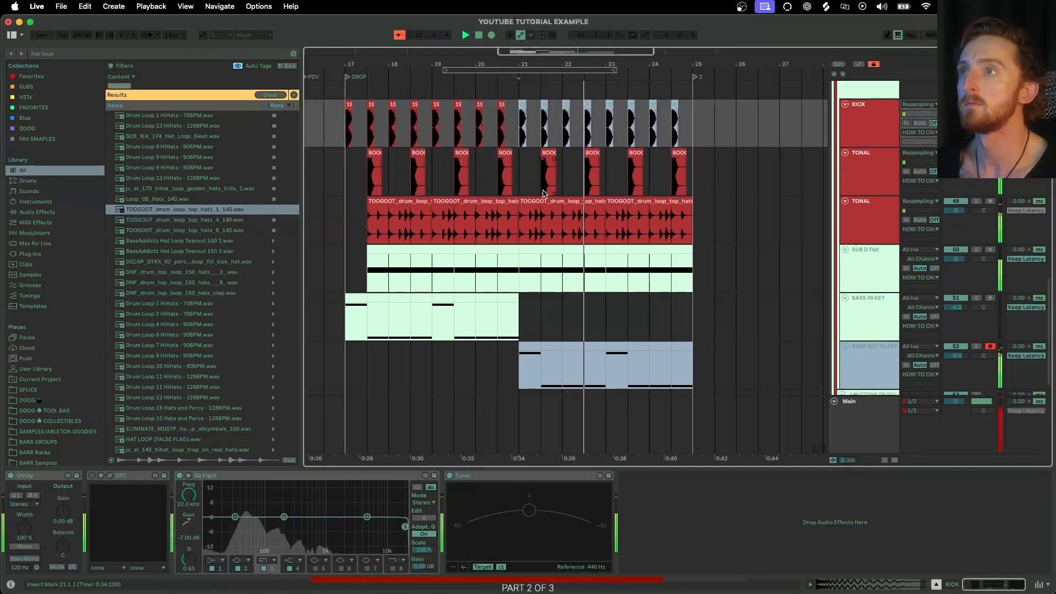
Select the clips from bar 19 to bar 21 across KICK to BASS IN KEY, and play the arrangement from 19.1.1 into the out-of-key section.
click(432, 122)
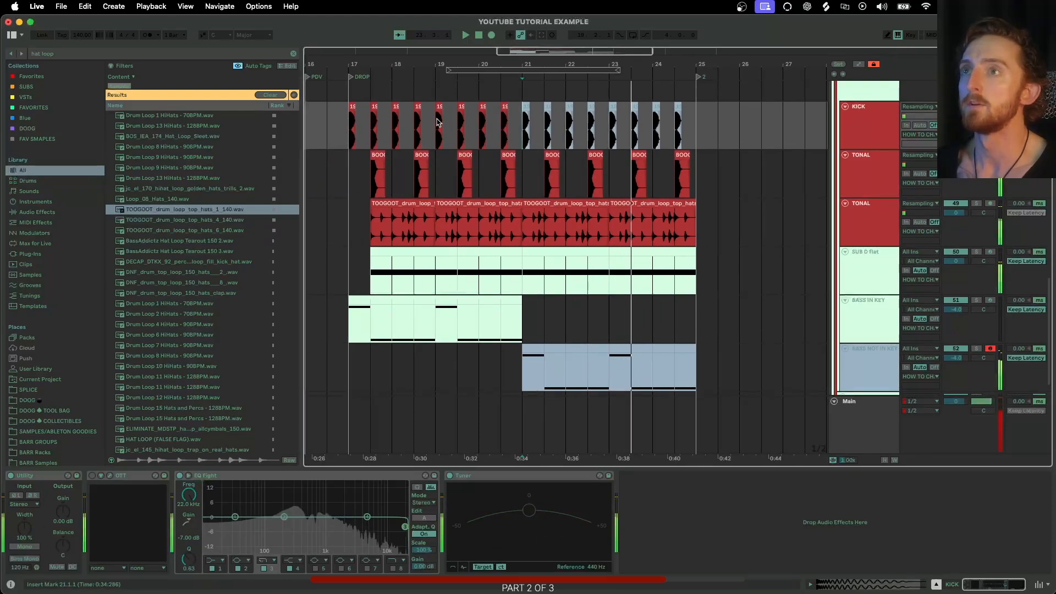
drag(433, 121, 522, 329)
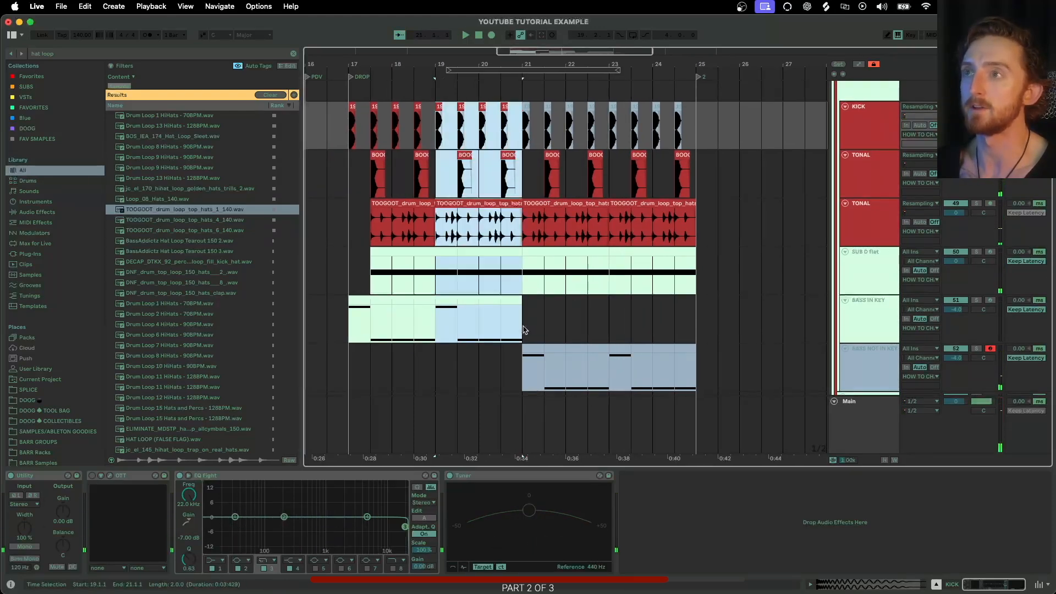
click(434, 130)
key(space)
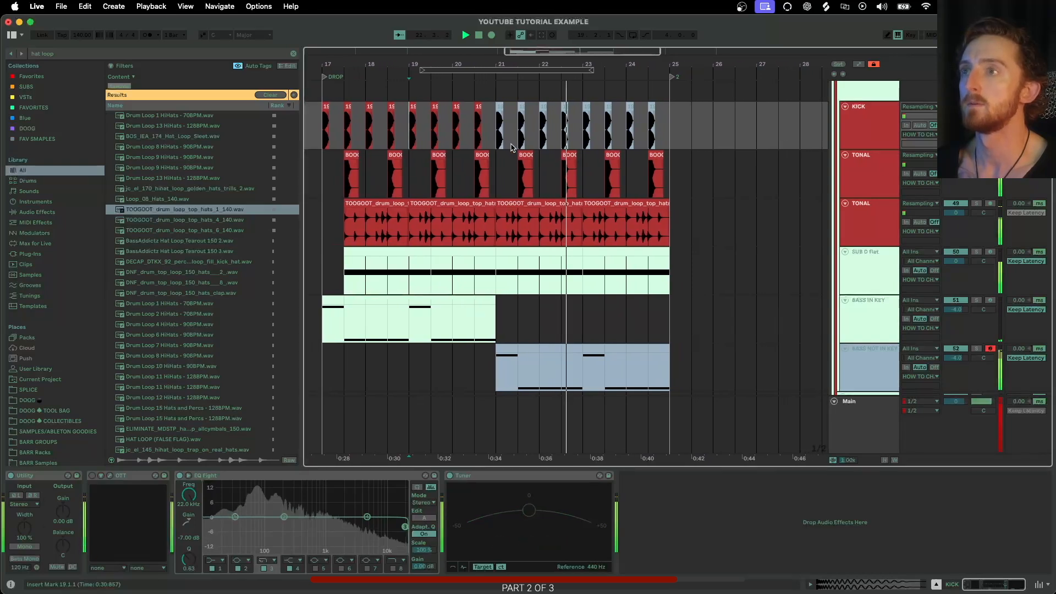
key(space)
scroll(603, 249, left, 2)
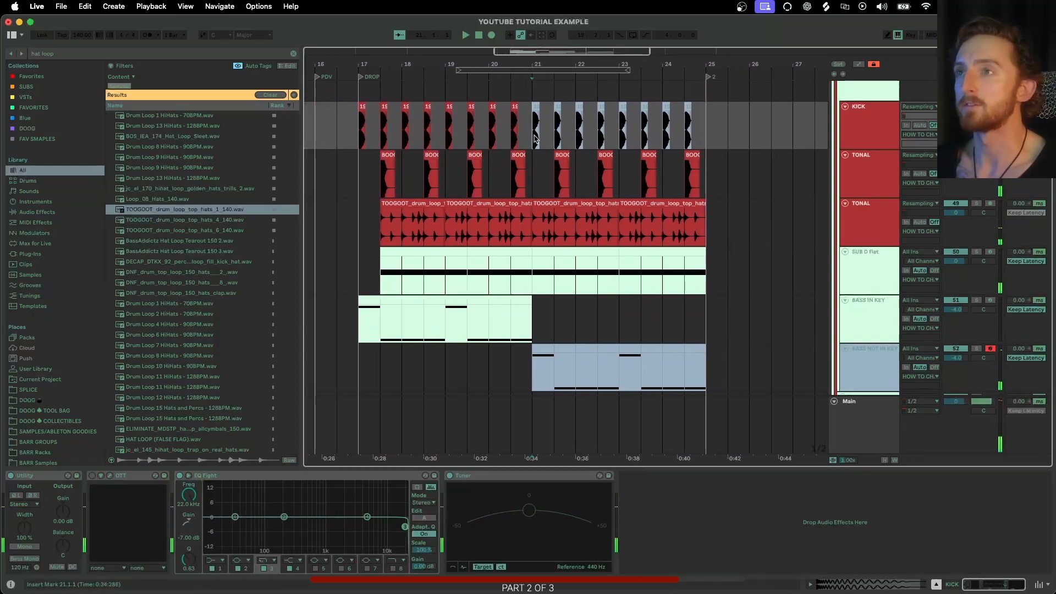
Select the clips from 17.1.1 to 21.1.1 across the KICK to BASS IN KEY tracks.
click(359, 136)
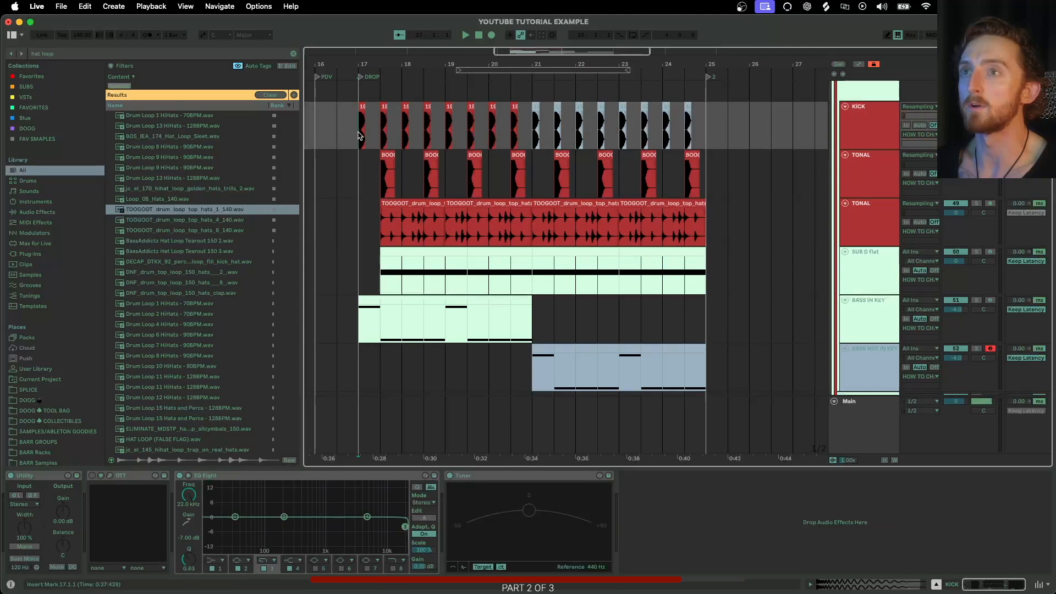
drag(359, 135, 533, 328)
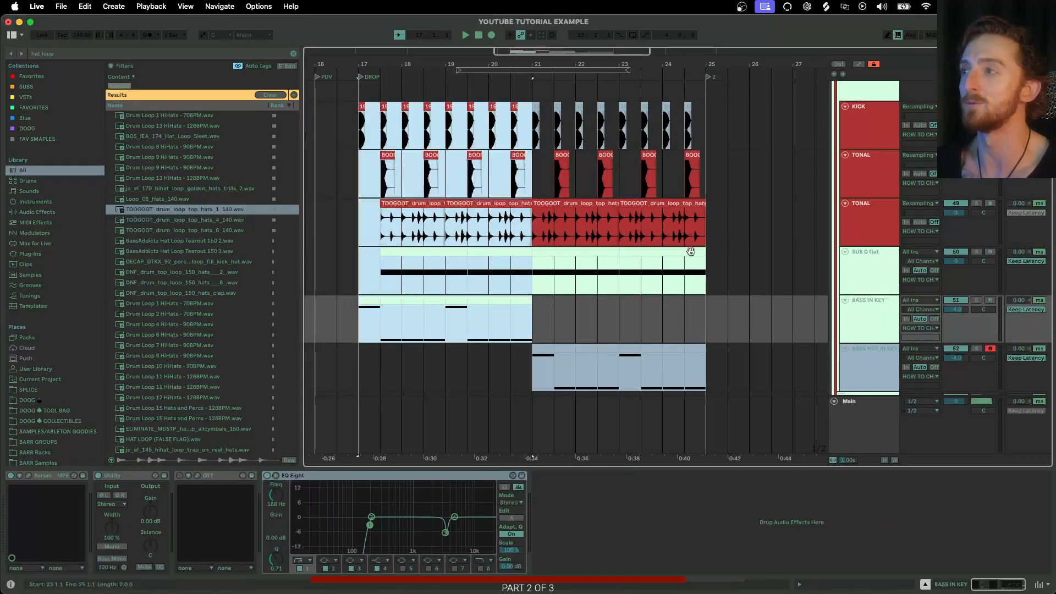
key(plus)
key(plus)
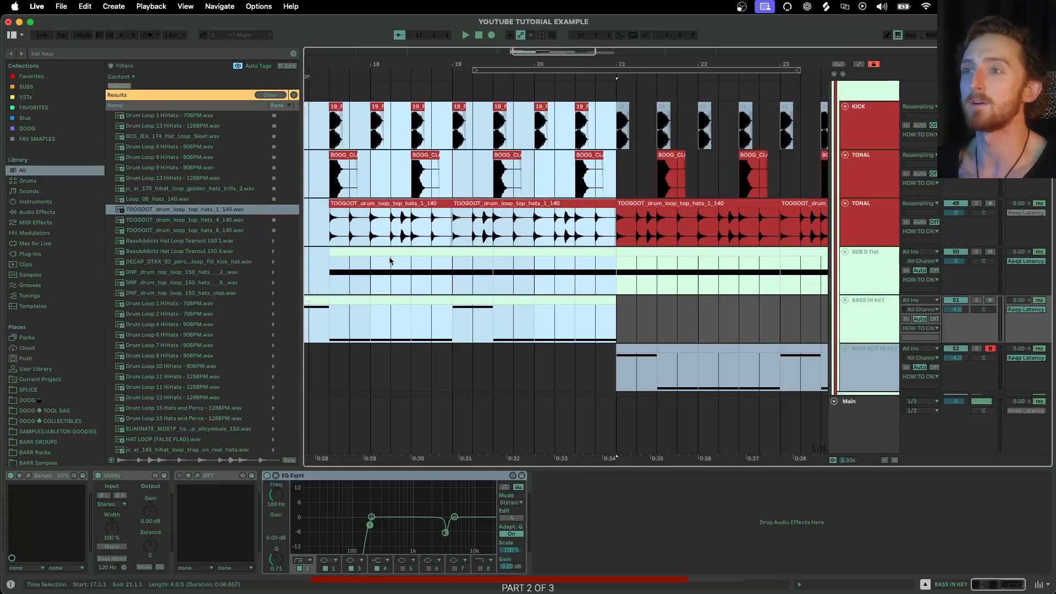
Select the Tuner on the KICK track and play the soloed kick from 17.1.1 to check its pitch.
click(366, 258)
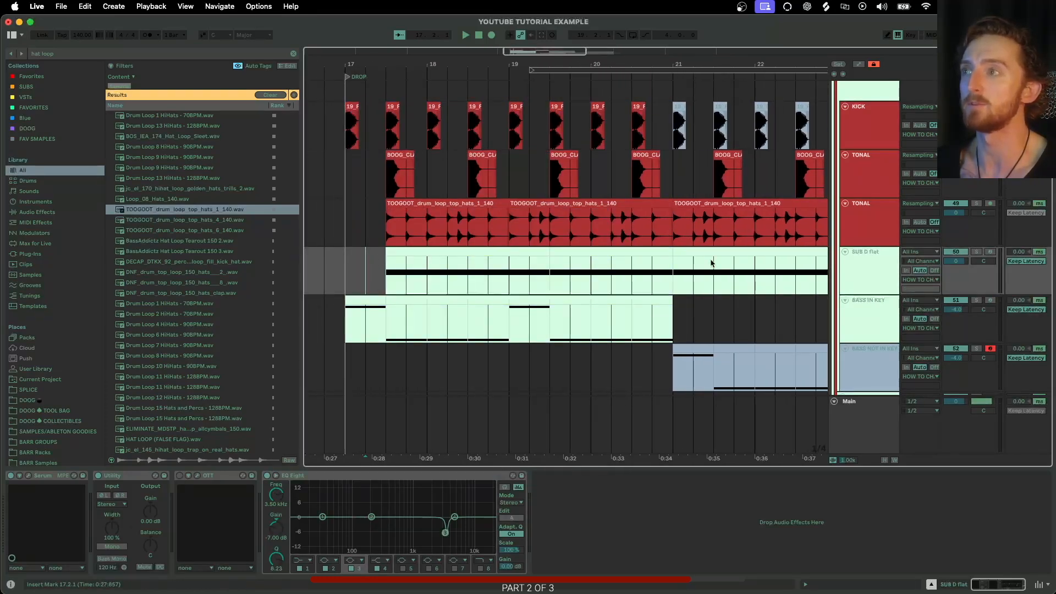
scroll(549, 231, up, 3)
click(874, 186)
click(506, 486)
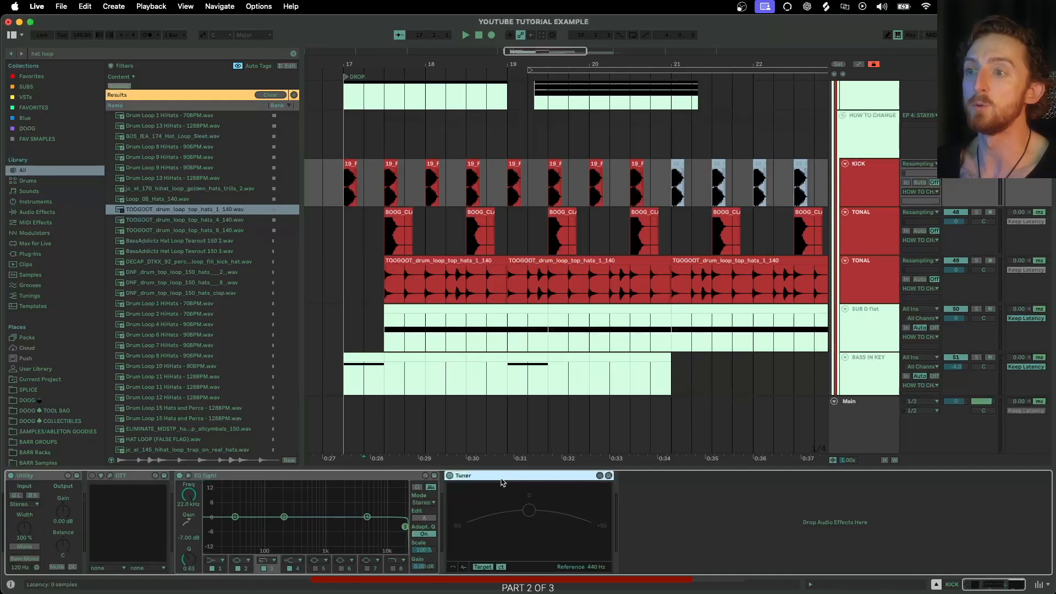
click(363, 186)
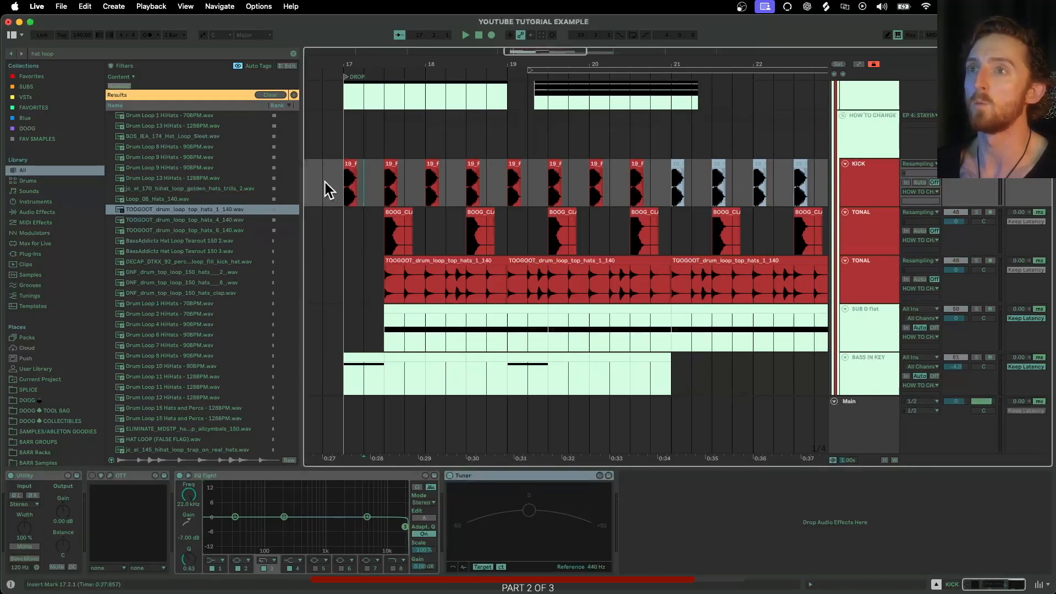
key(Left)
key(space)
key(space)
key(space)
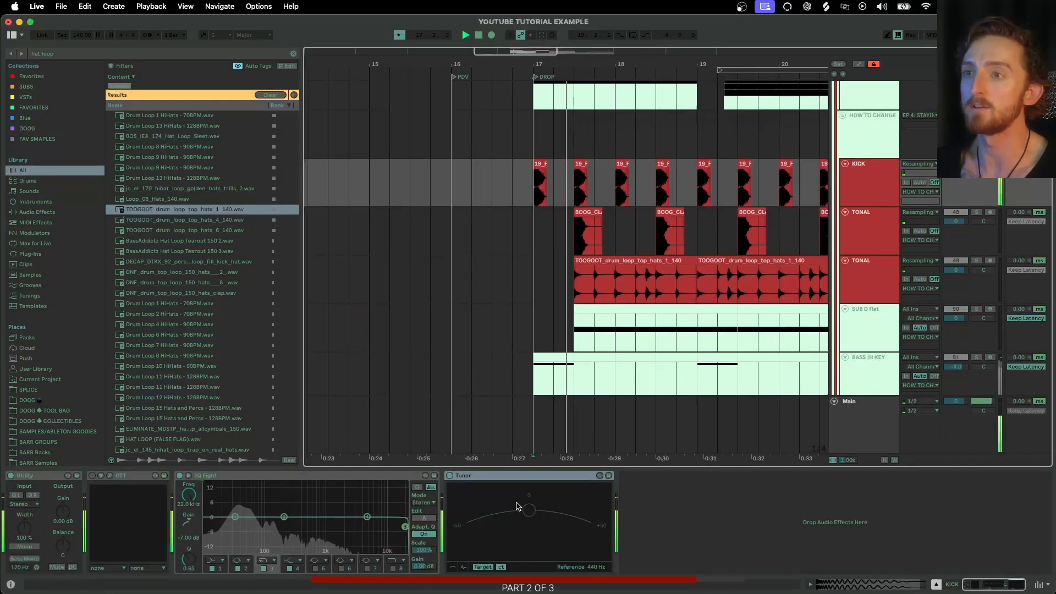
Open the Serum instrument on SUB D flat to examine OSC A's octave and semitone settings, and close the window.
click(887, 324)
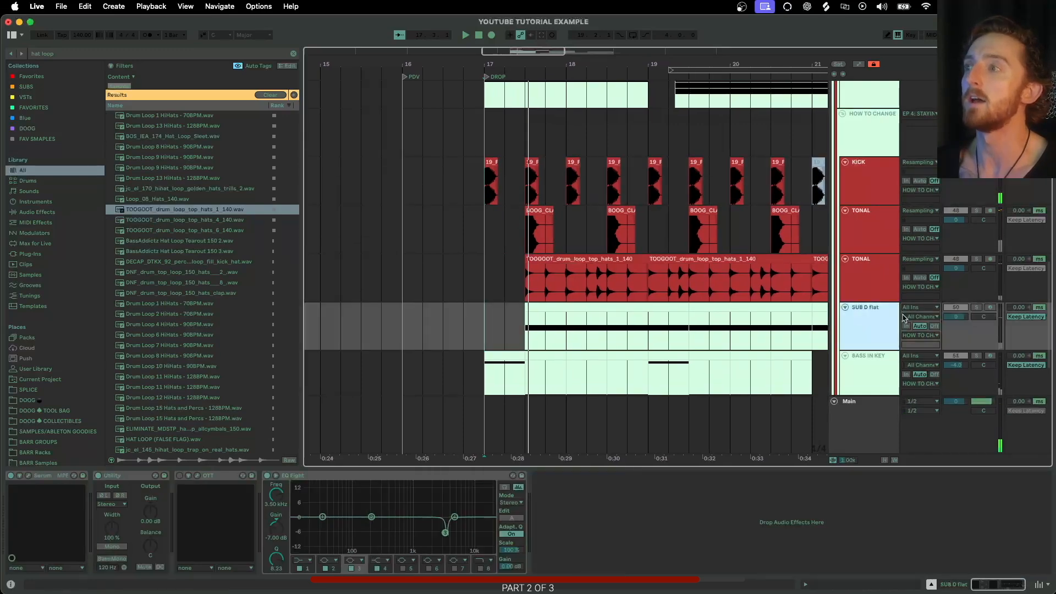
click(28, 476)
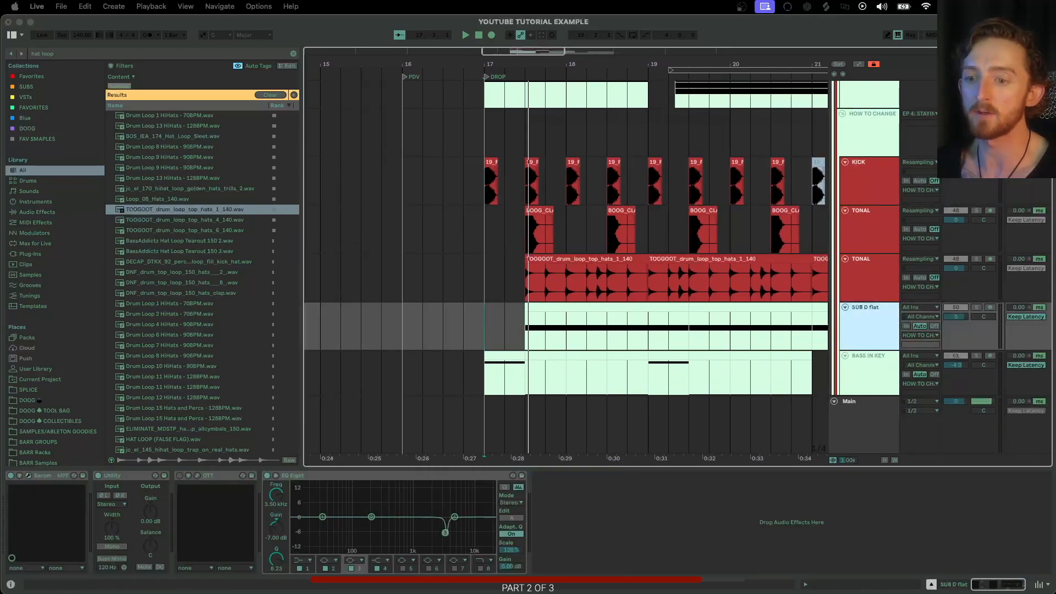
drag(219, 146, 216, 115)
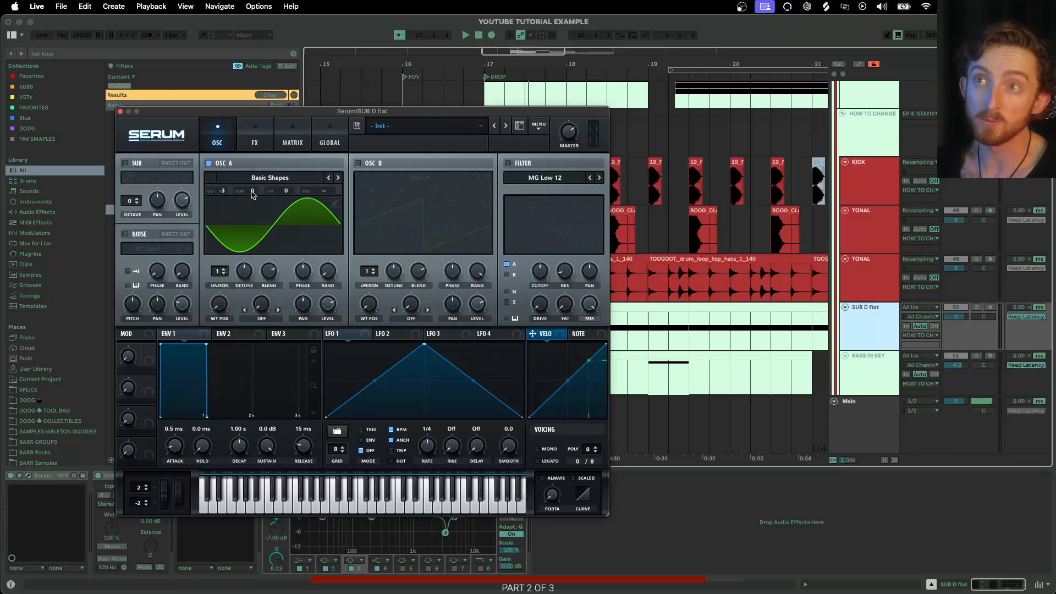
click(126, 112)
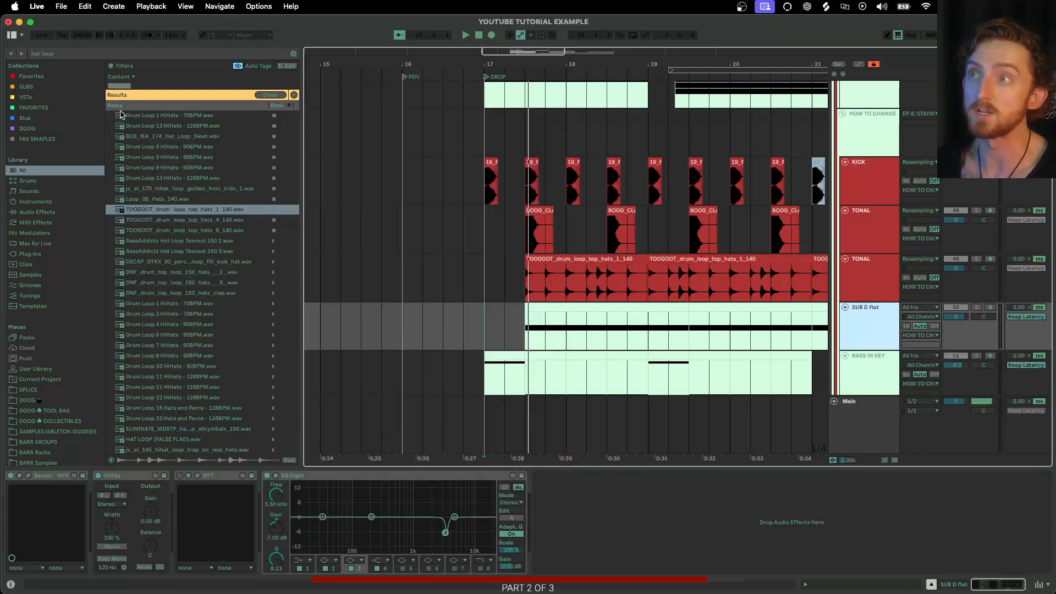
Open the KICK clip at bar 17, try the Beats warp mode on it, and set it back to Complex.
click(488, 163)
drag(218, 446, 218, 203)
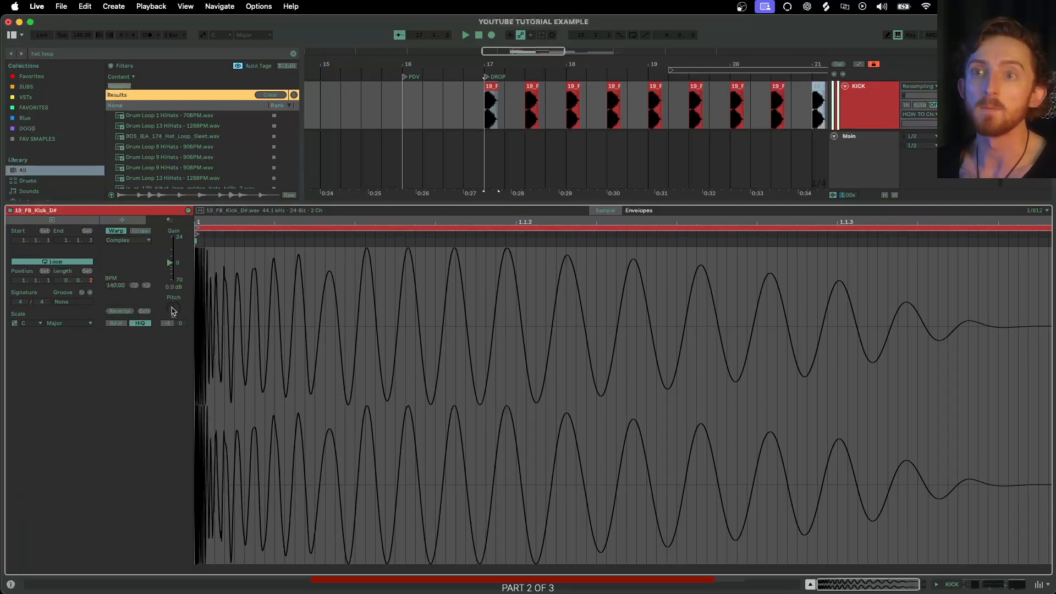
click(136, 241)
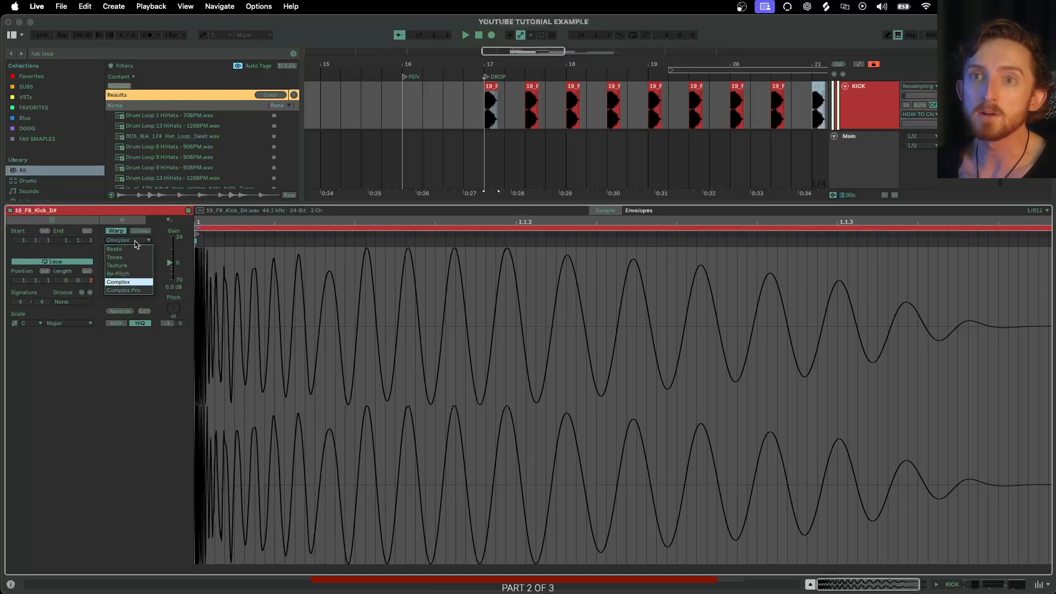
click(128, 251)
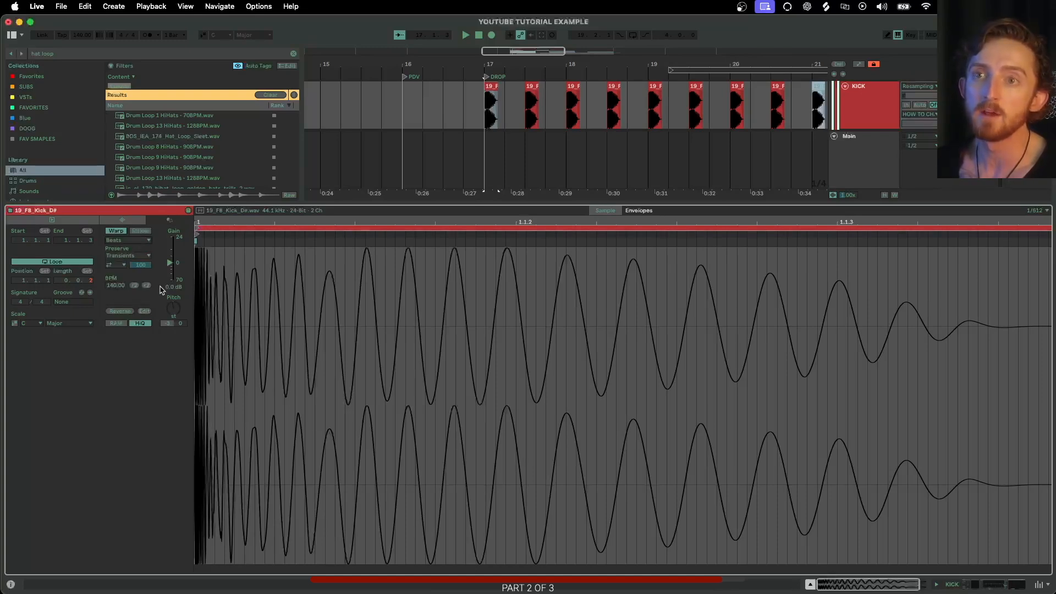
click(139, 242)
click(131, 282)
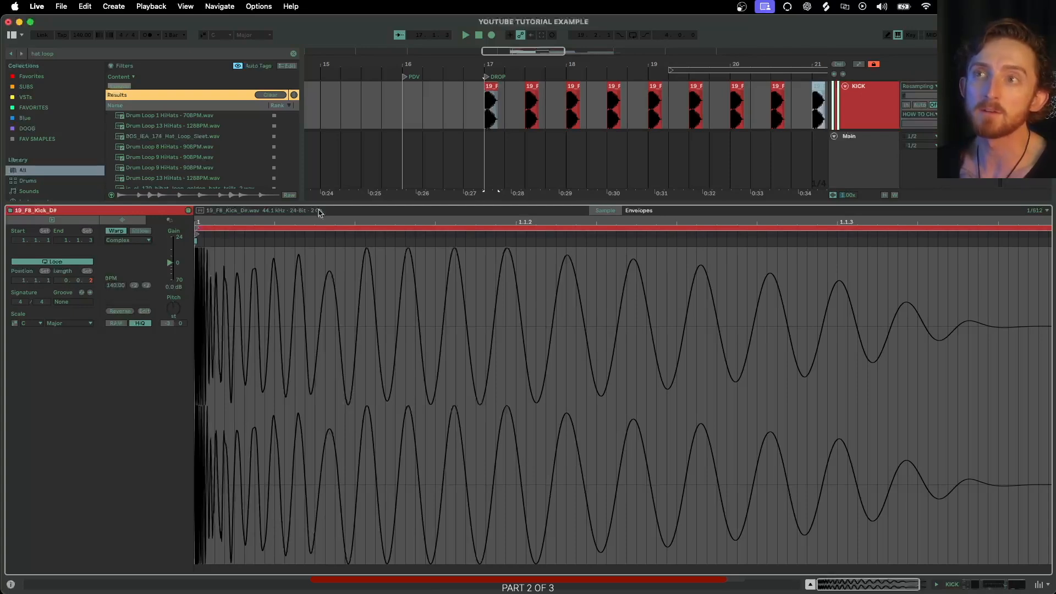
drag(317, 203, 318, 345)
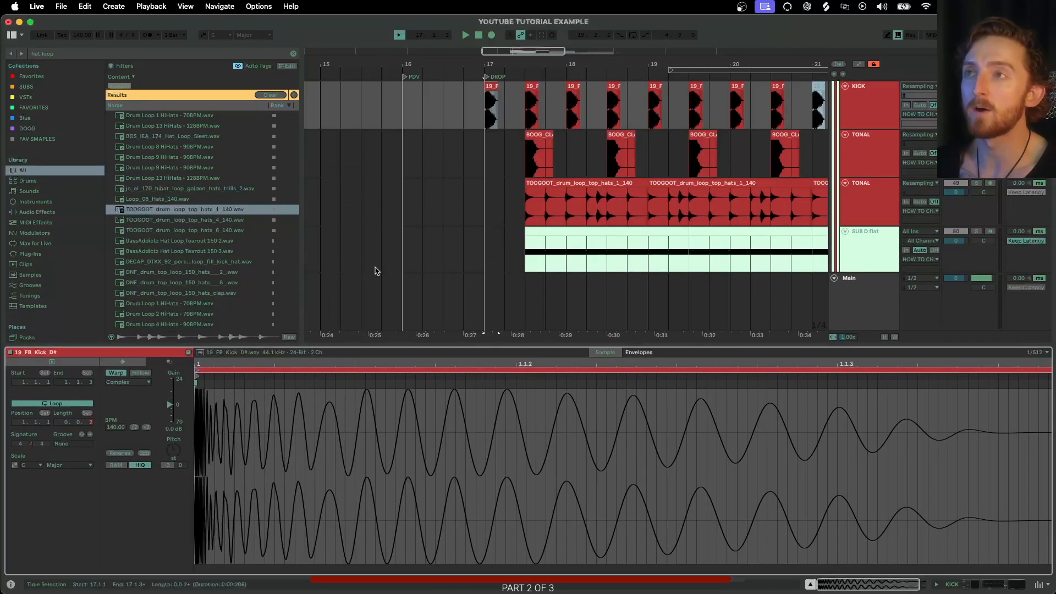
click(134, 382)
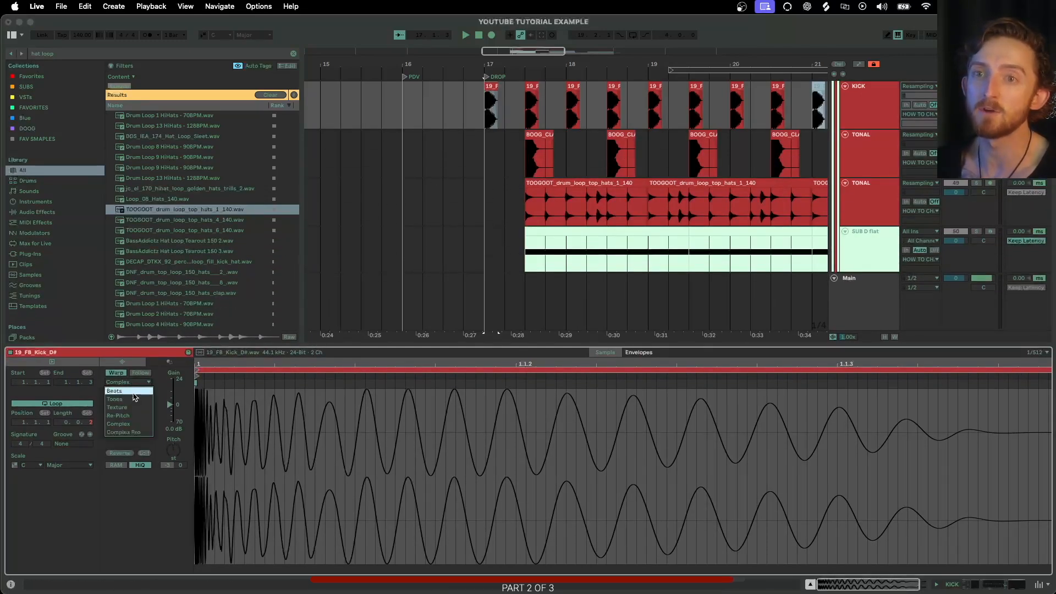
click(135, 424)
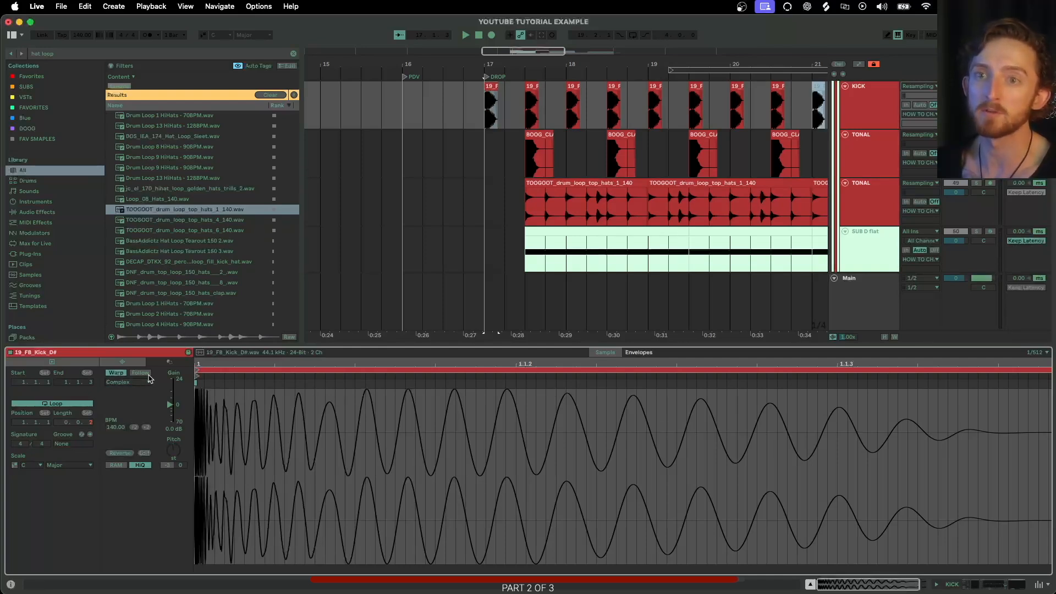
Search the browser for Tuner and add it after EQ Eight on the MIDI 1 track.
drag(447, 346, 451, 431)
scroll(509, 272, right, 2)
scroll(509, 272, up, 1)
double_click(878, 202)
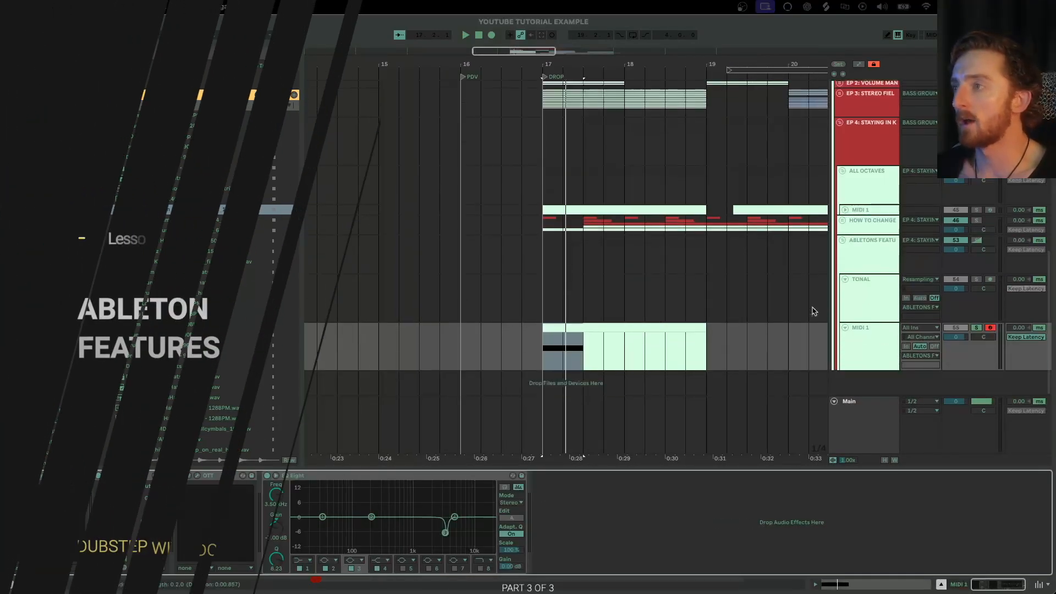
scroll(814, 311, right, 2)
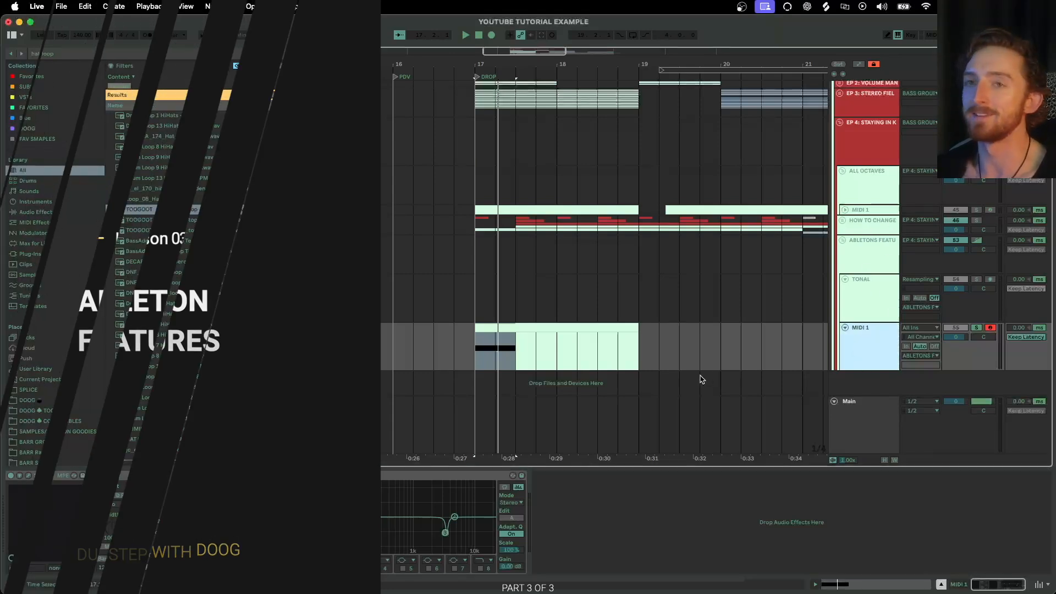
click(64, 55)
text(TUNER)
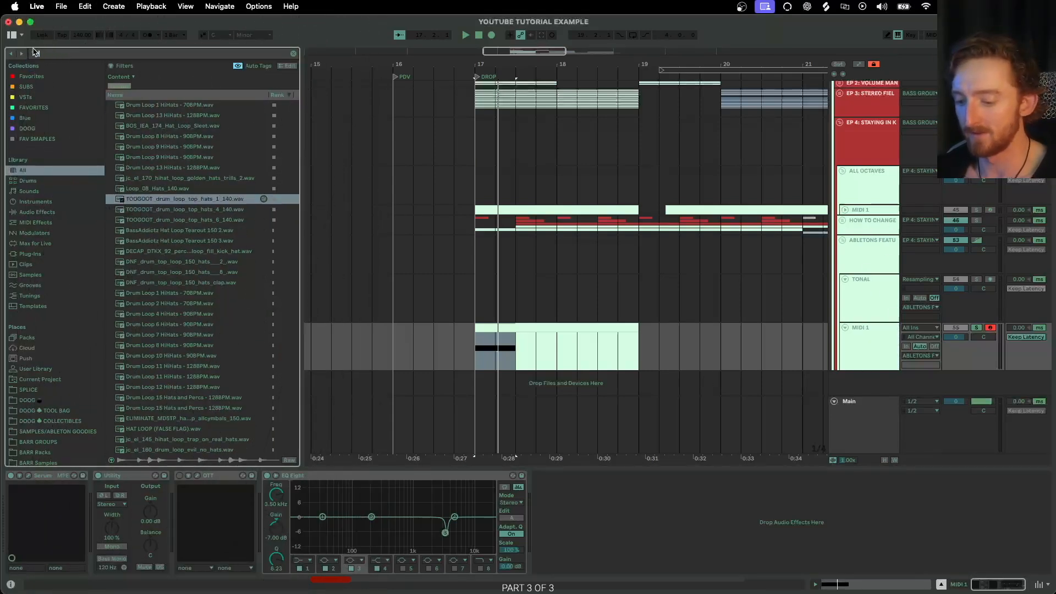
drag(118, 117, 625, 467)
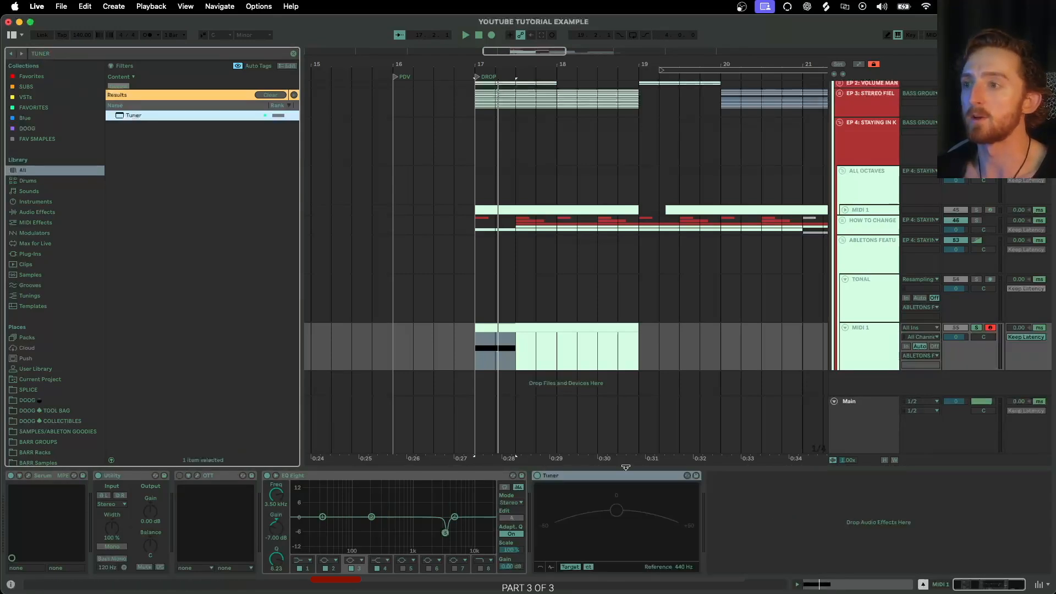
click(856, 339)
Open the MIDI 1 clip at bar 17 in an enlarged note editor and enable its C Minor scale.
scroll(692, 341, right, 3)
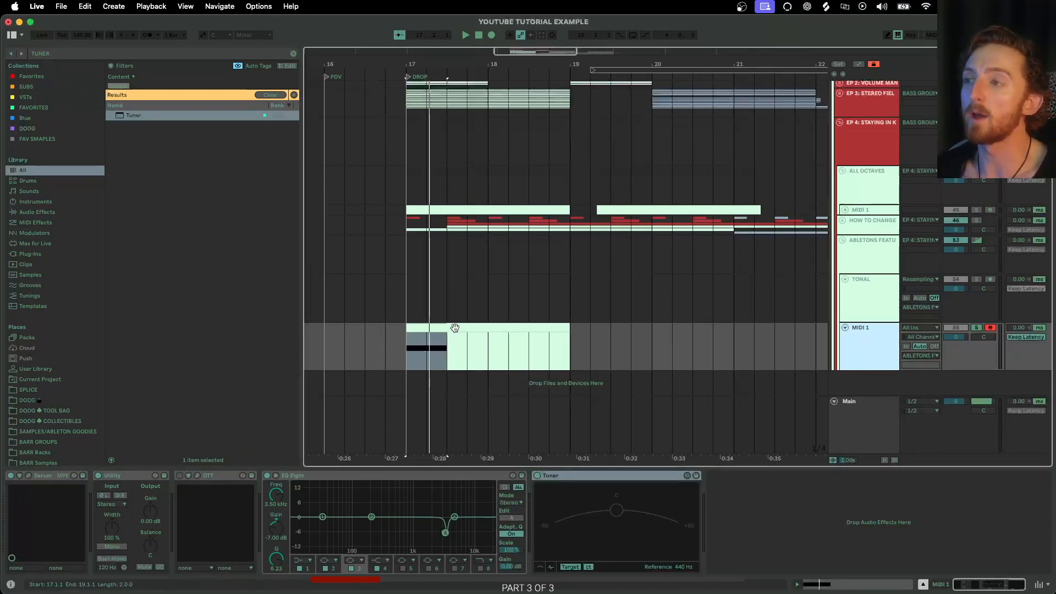
scroll(455, 328, up, 1)
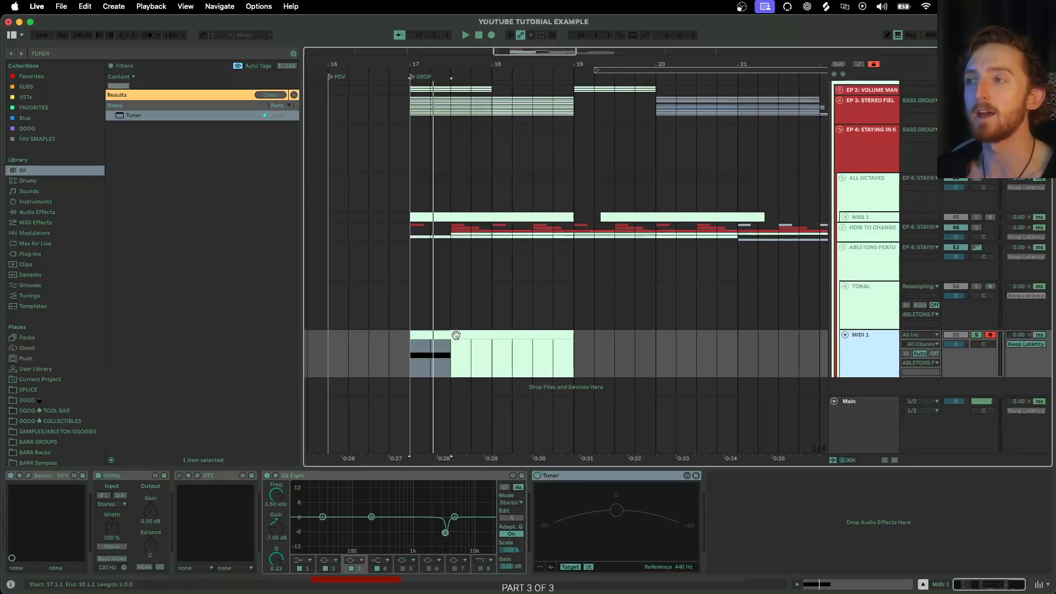
click(454, 335)
double_click(480, 335)
drag(454, 349, 452, 146)
scroll(337, 351, down, 5)
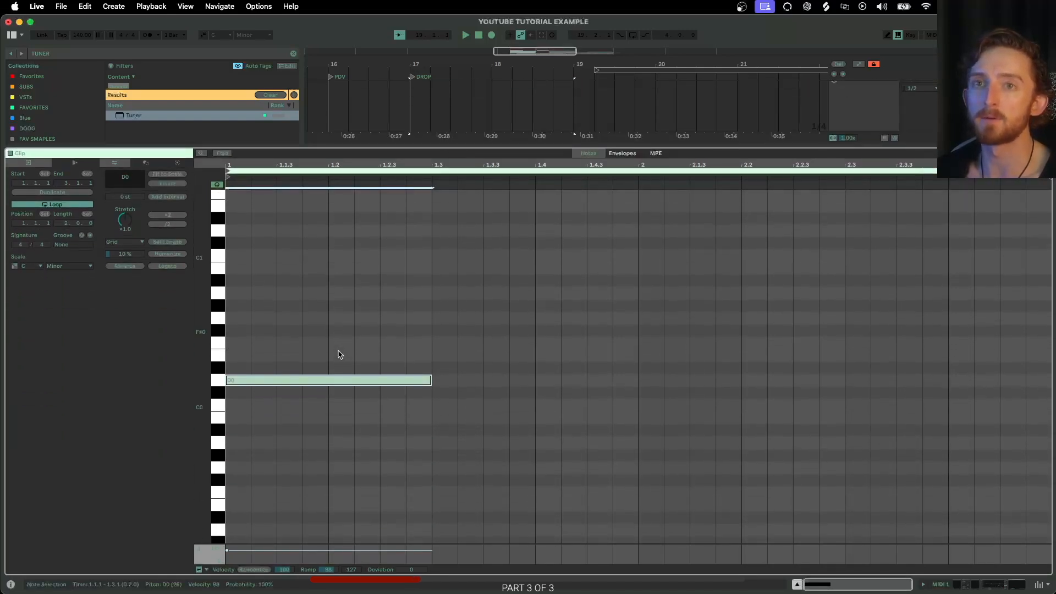
click(15, 266)
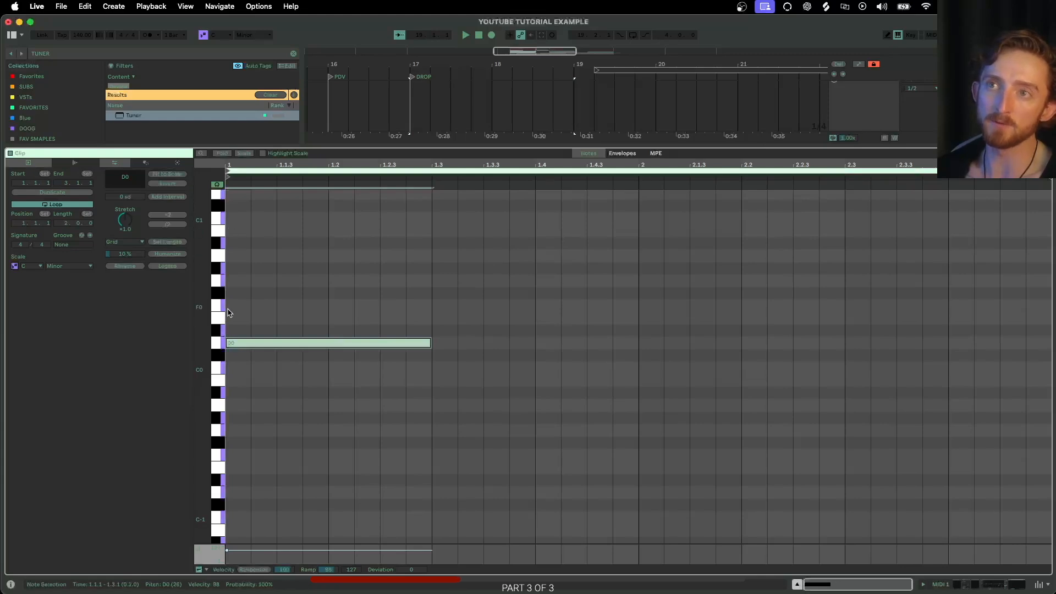
scroll(229, 310, up, 2)
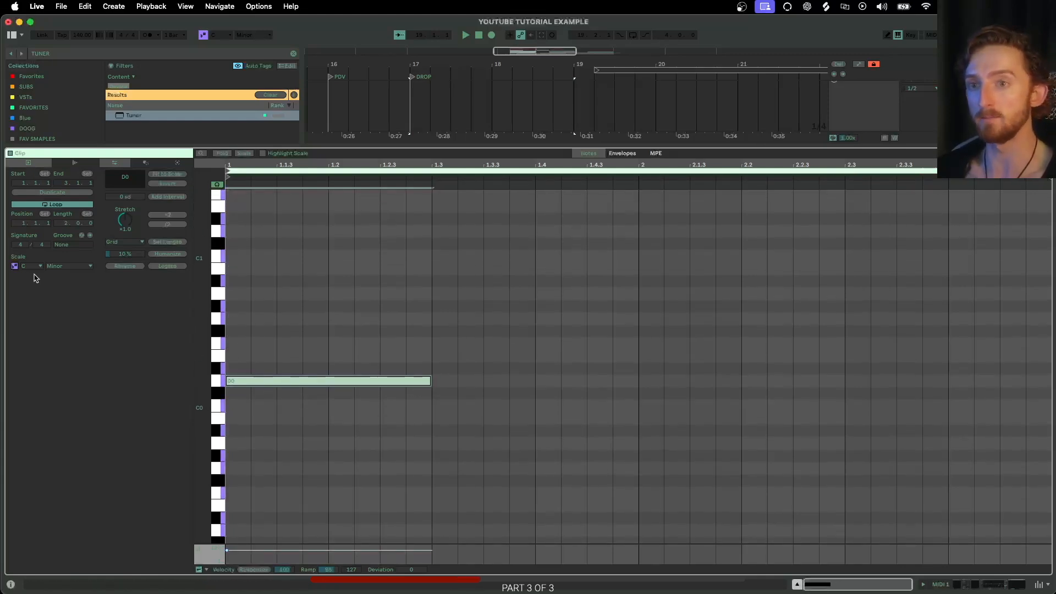
Duplicate the D0 note twice, placing the copies on E♭0 at 1.3 and F#0 at bar 2.
click(243, 380)
key(super+d)
mouse_move(459, 384)
mouse_down()
mouse_move(271, 370)
mouse_move(473, 372)
mouse_move(450, 372)
mouse_up()
key(super+d)
drag(649, 369, 663, 341)
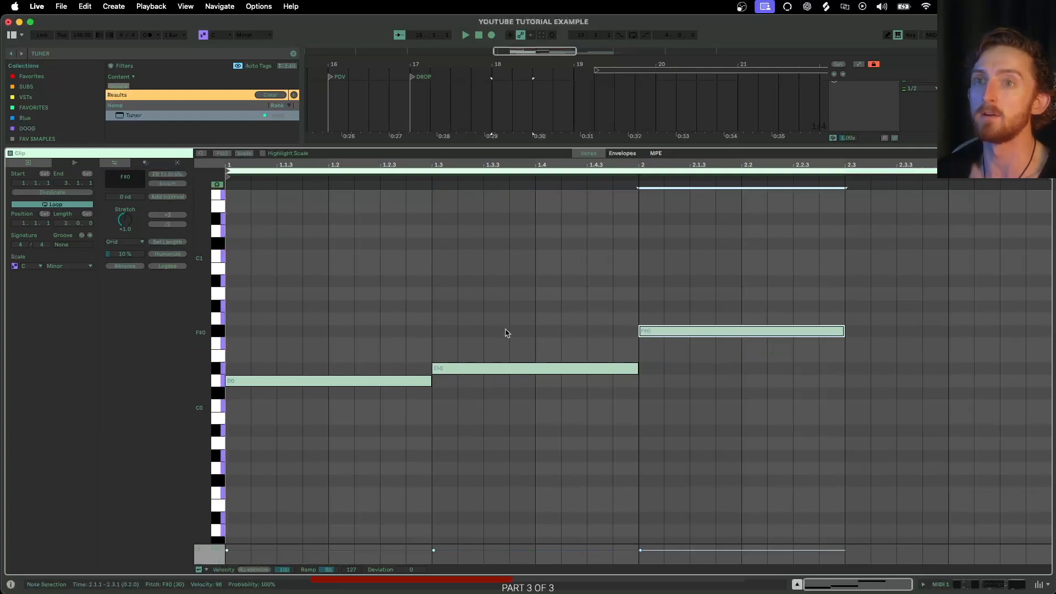
mouse_move(460, 373)
mouse_down()
mouse_move(416, 276)
mouse_move(443, 487)
mouse_move(461, 382)
mouse_move(455, 252)
mouse_move(459, 394)
mouse_move(457, 371)
mouse_up()
Turn off note preview and set the clip's scale to D Harmonic Minor.
click(217, 185)
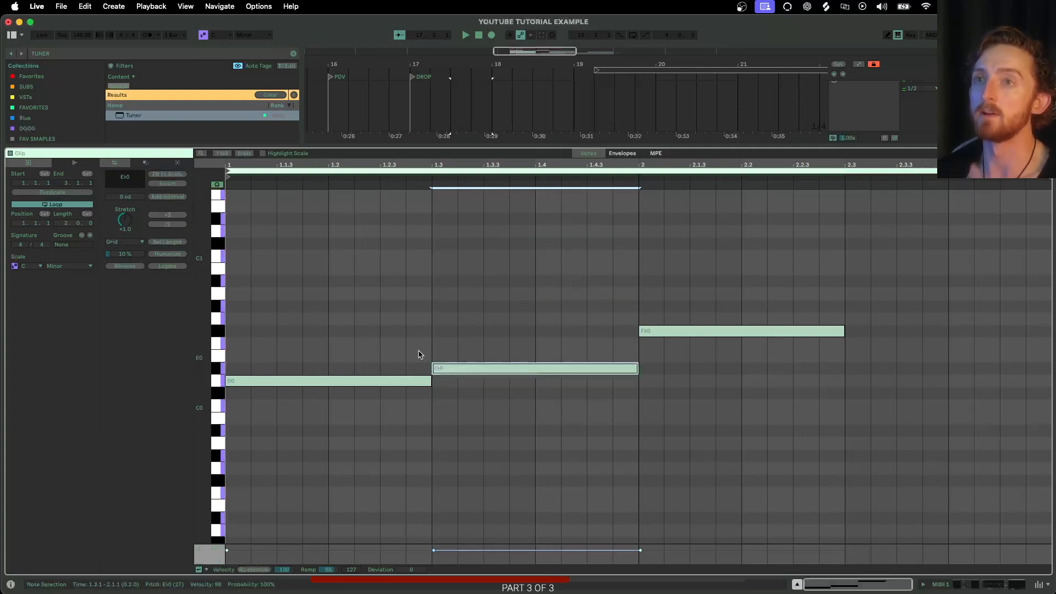
click(217, 187)
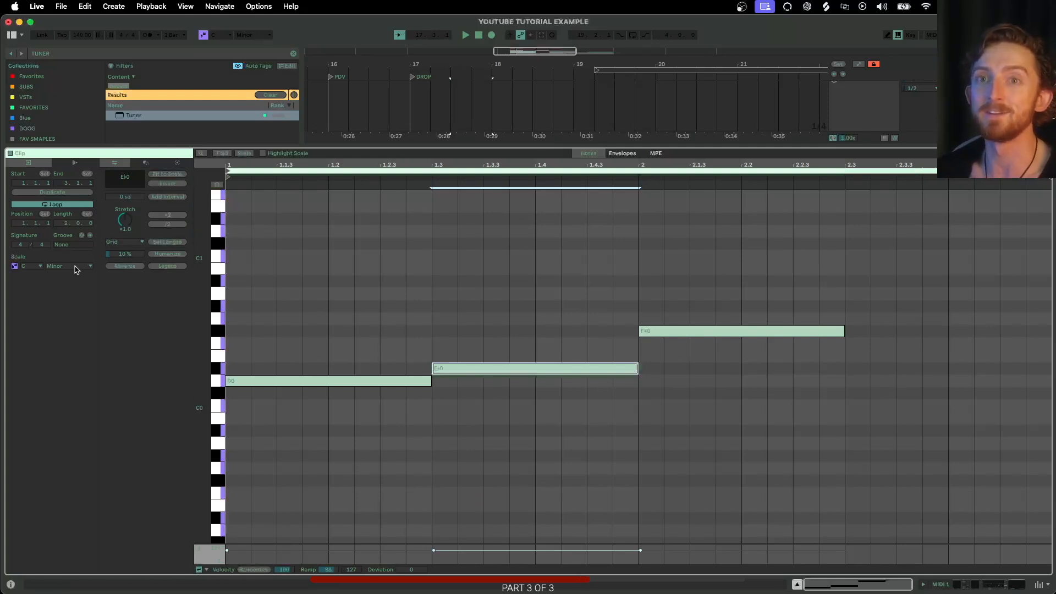
click(40, 267)
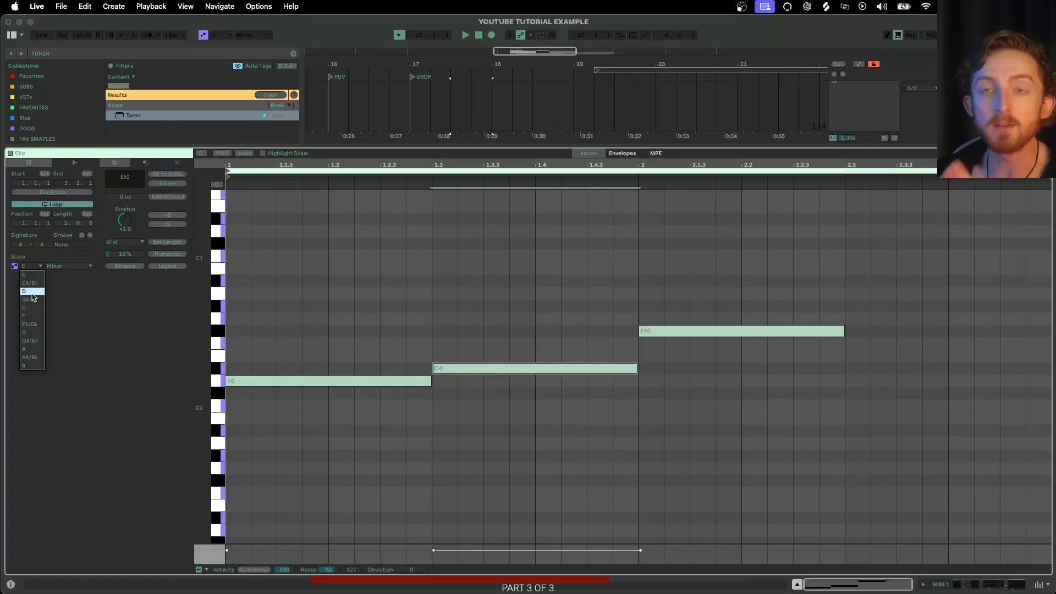
click(33, 292)
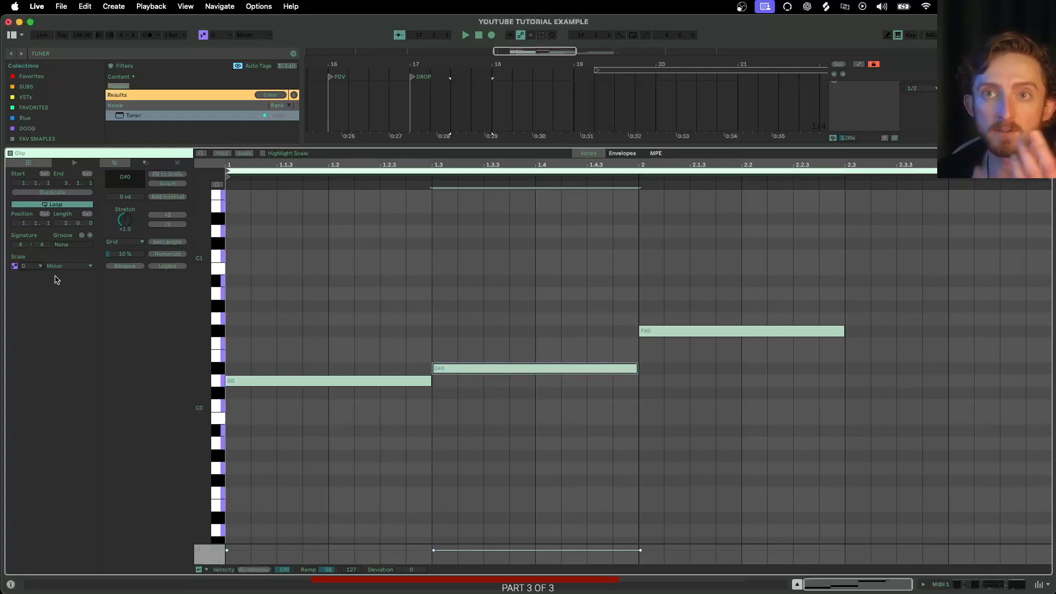
click(65, 267)
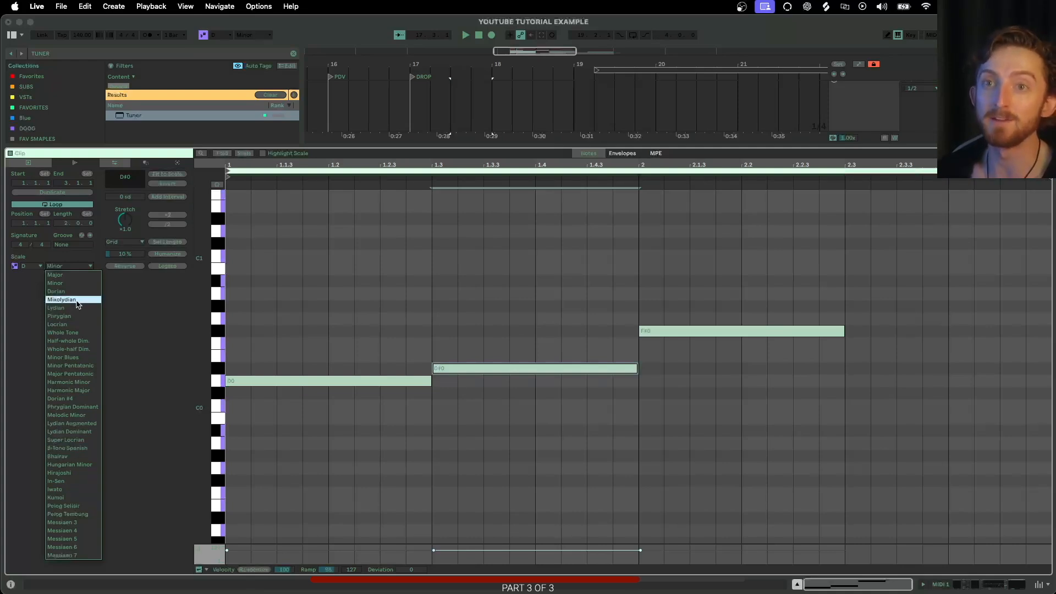
click(78, 383)
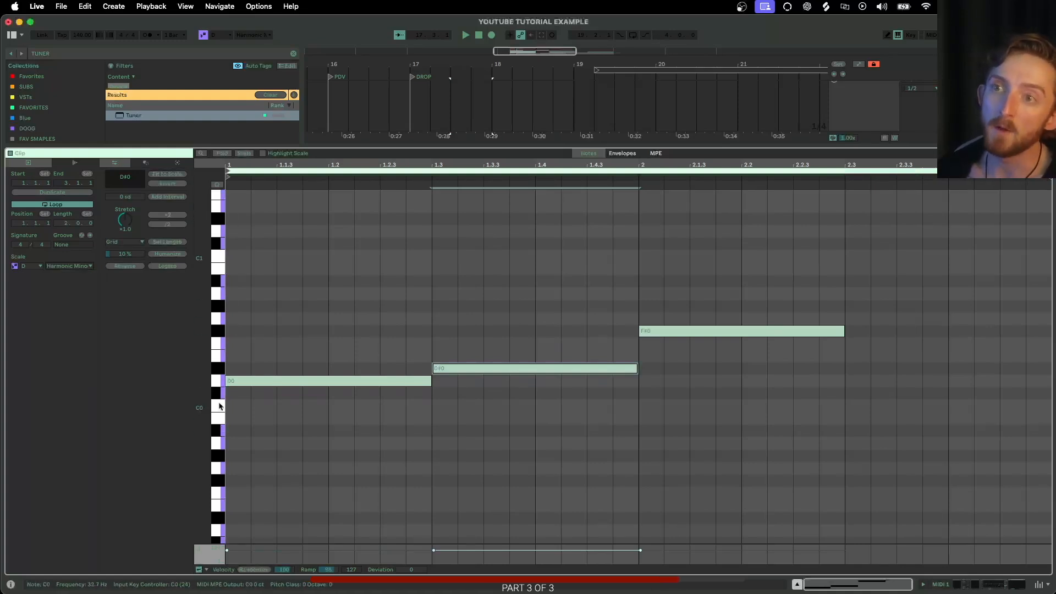
Transpose all three notes in the clip down one semitone, to C#0, D0 and F0.
click(247, 383)
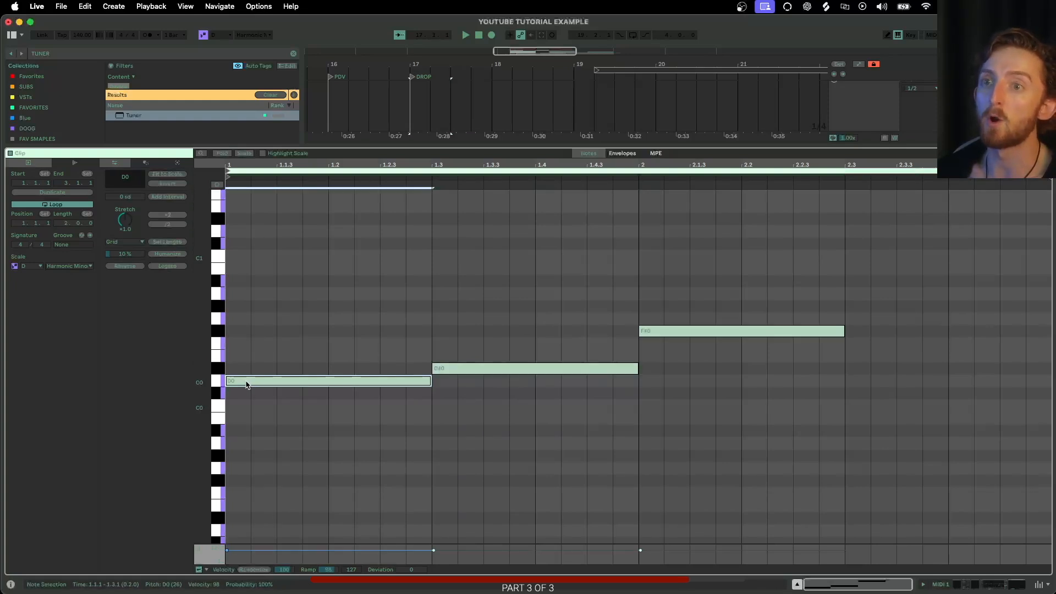
drag(314, 278, 707, 436)
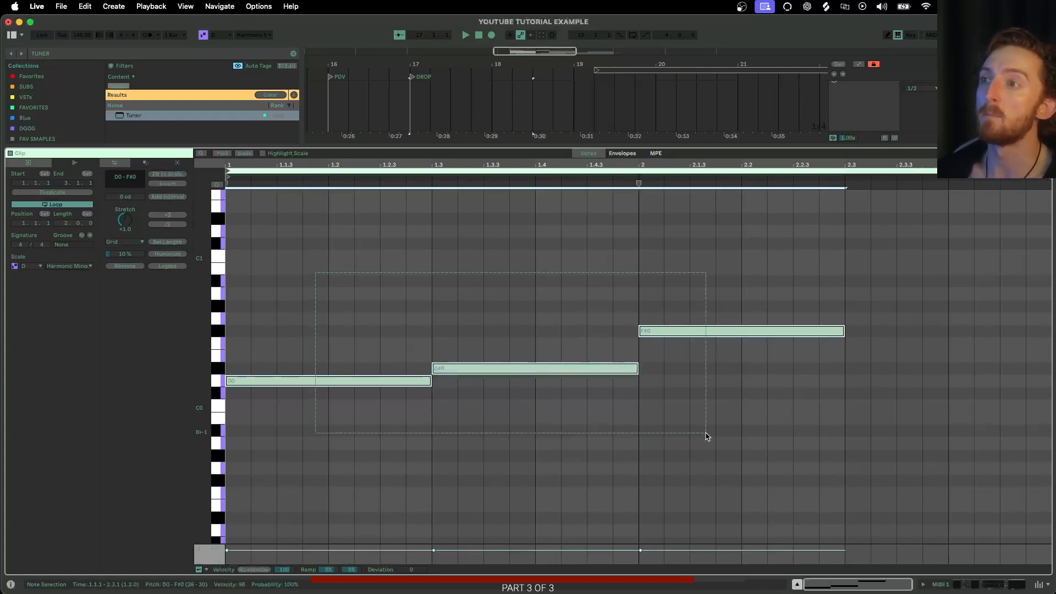
drag(372, 383, 377, 394)
click(377, 393)
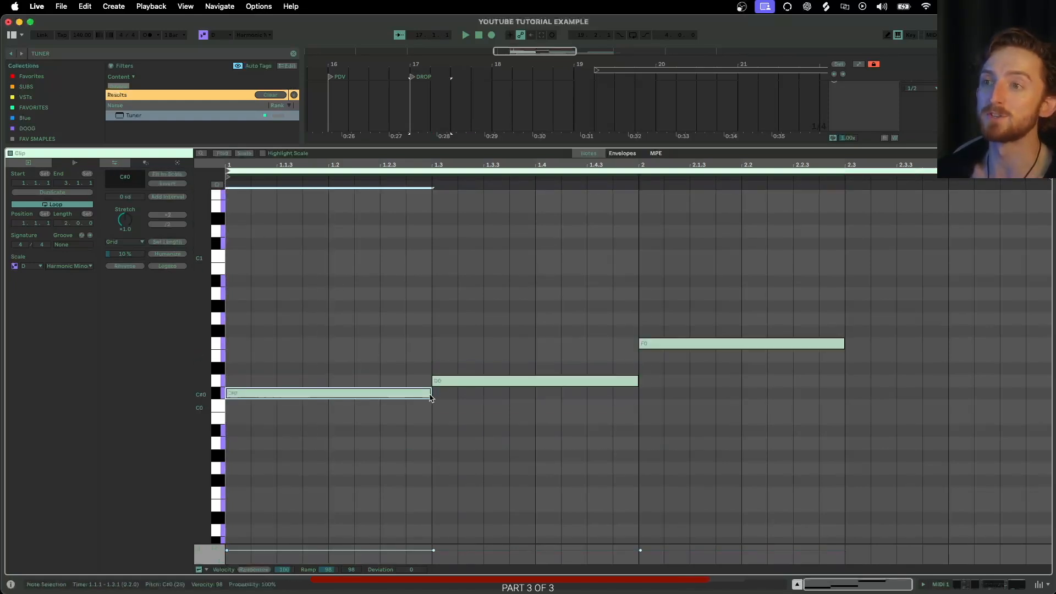
Shorten the C#0 note to end at 1.2 and draw an E0 note from 1.2 to 1.3.
drag(430, 397, 328, 397)
double_click(342, 356)
drag(353, 355, 431, 355)
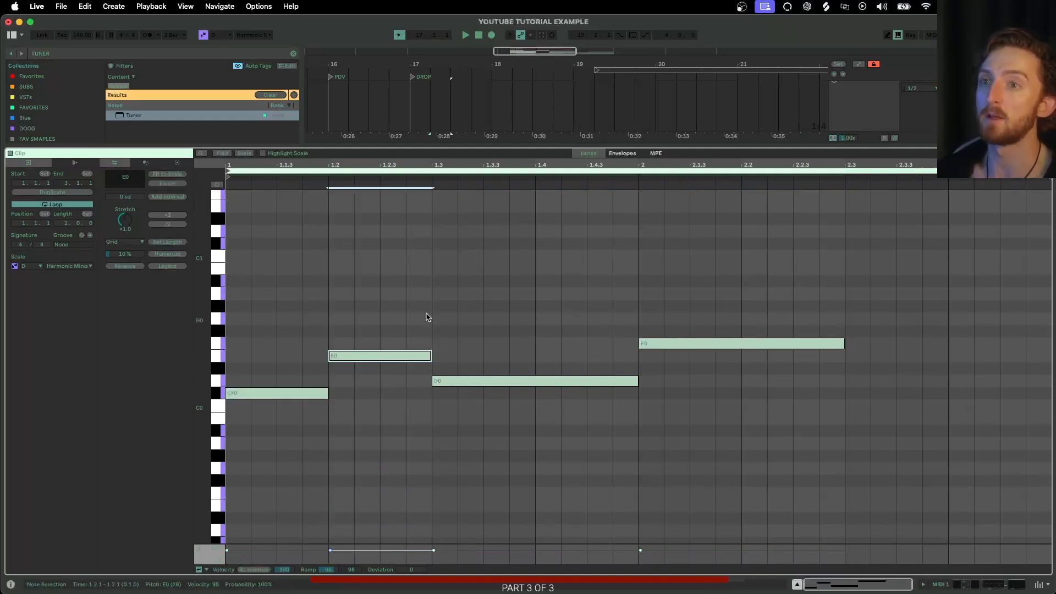
Draw a G0 note from 1.3 to 1.4.3, and delete the D0 and F0 notes.
double_click(443, 318)
drag(456, 318, 587, 320)
double_click(581, 381)
double_click(671, 345)
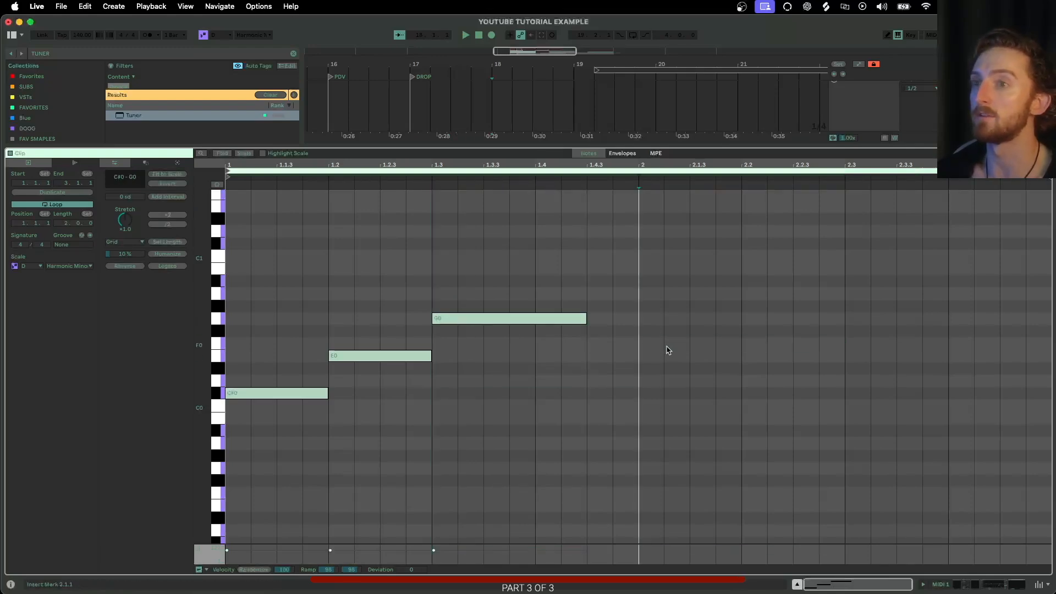
key(super+alt+e)
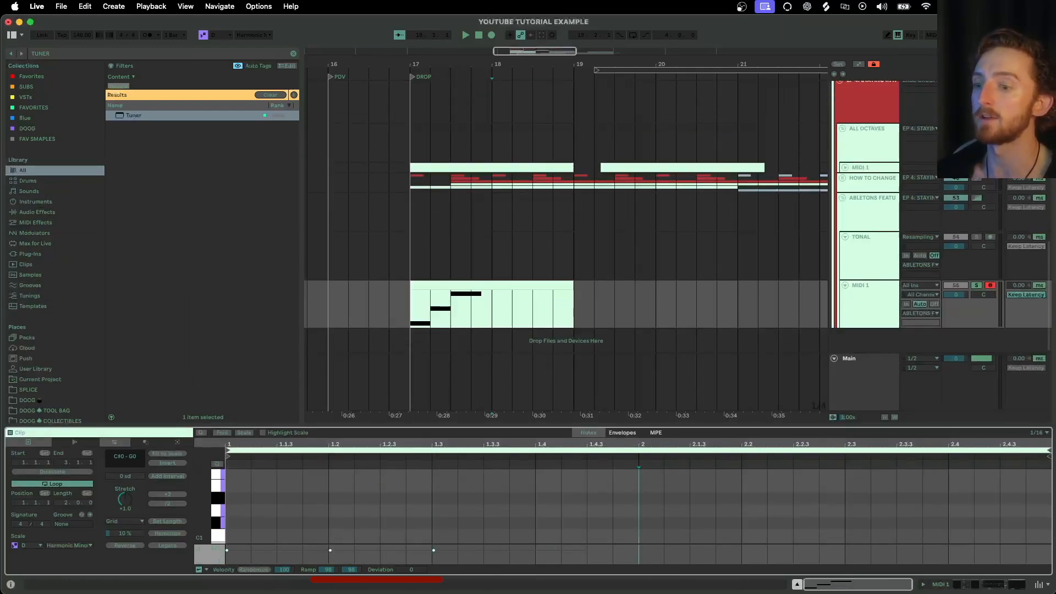